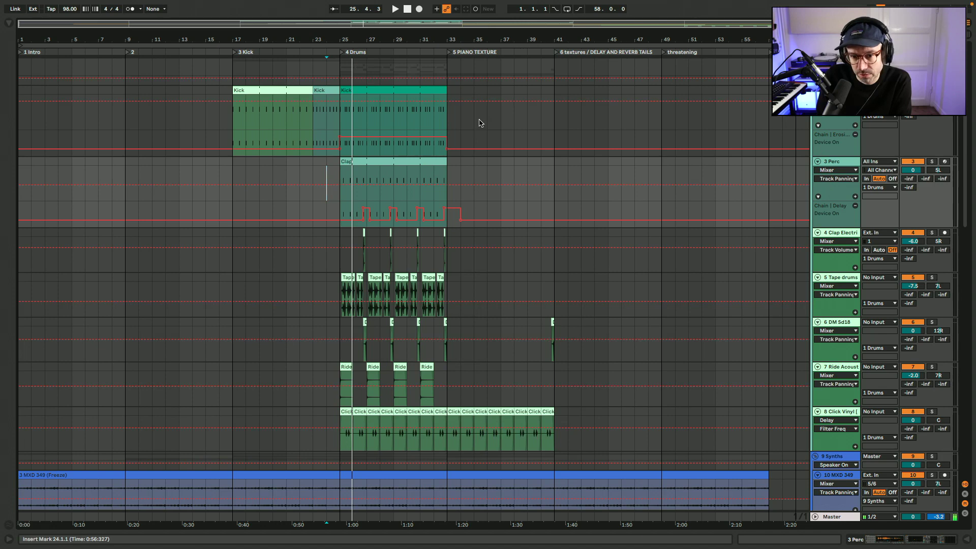
Look over the whole arrangement, from the drum group through the synth, room tone and piano tracks to the threatening section
scroll(481, 122, "down", 10)
scroll(481, 122, "down", 3)
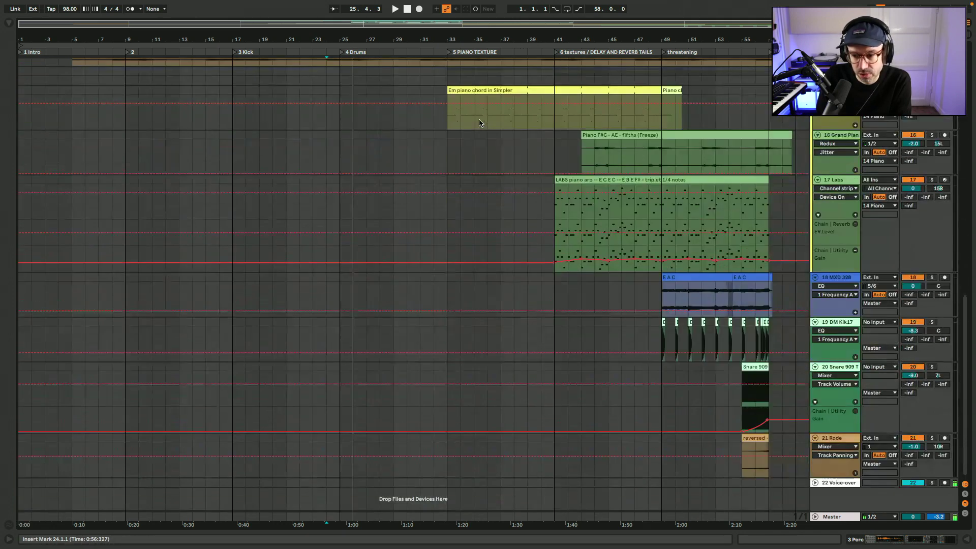
scroll(481, 122, "up", 12)
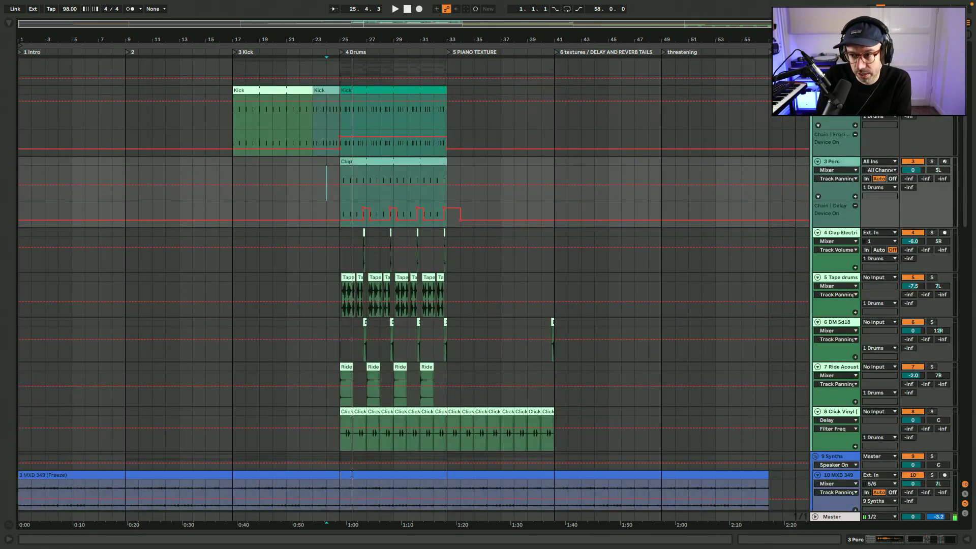
left_click(834, 66)
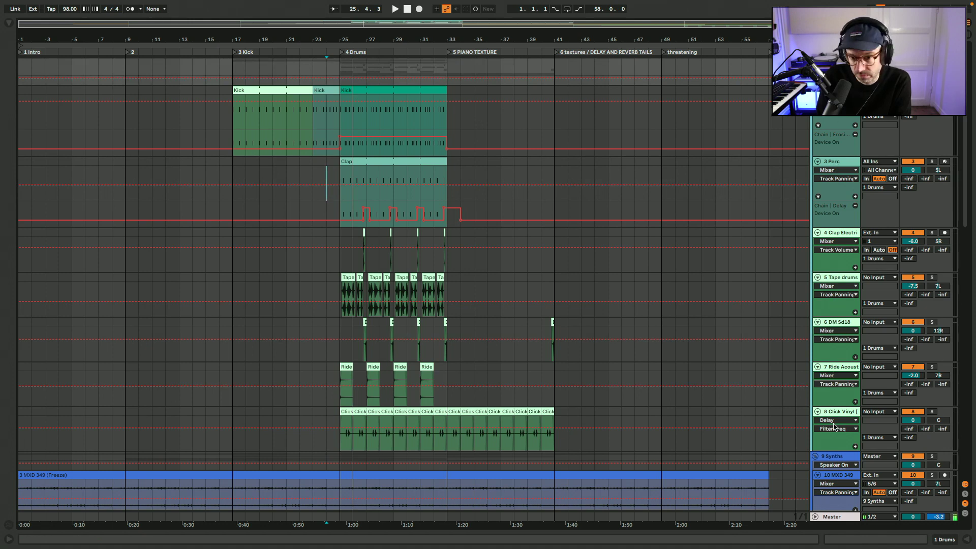
scroll(834, 426, "down", 8)
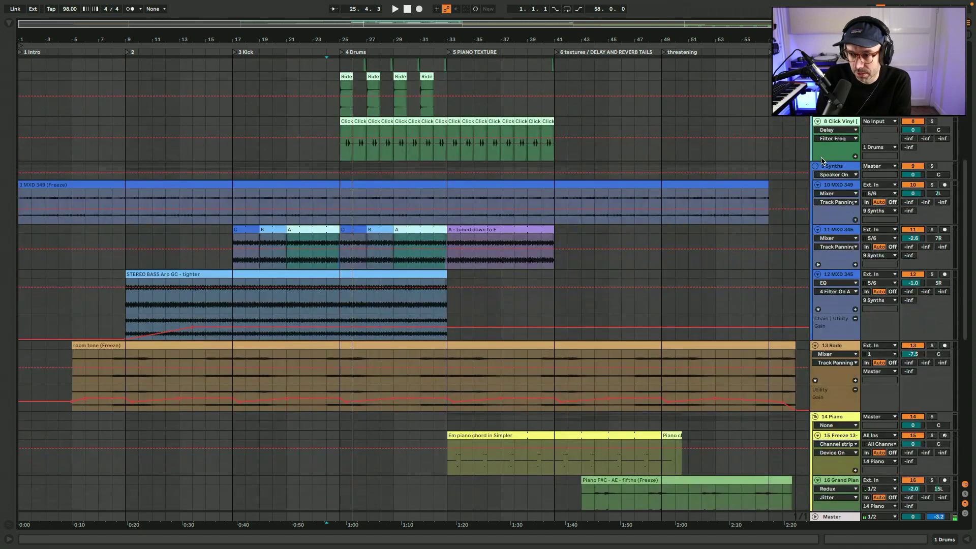
left_click(832, 166)
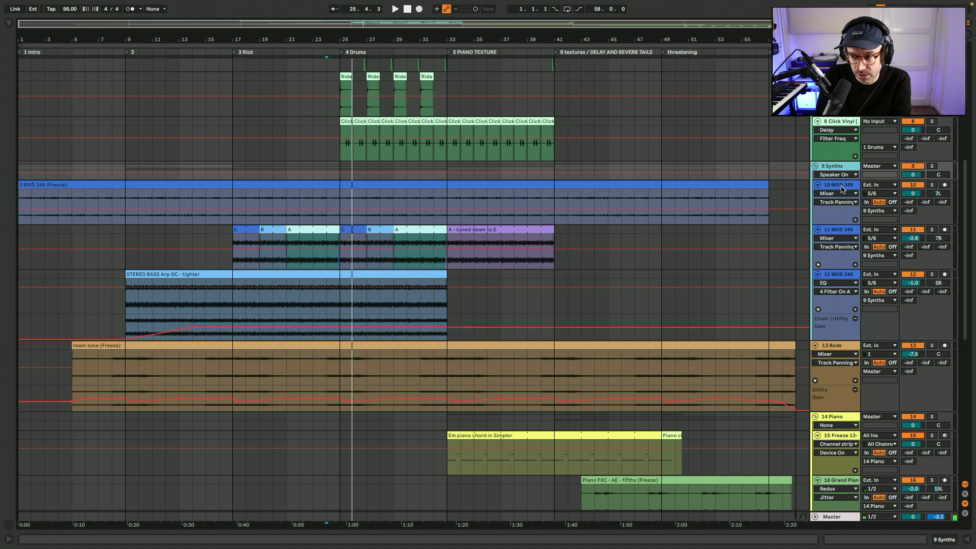
left_click(842, 189)
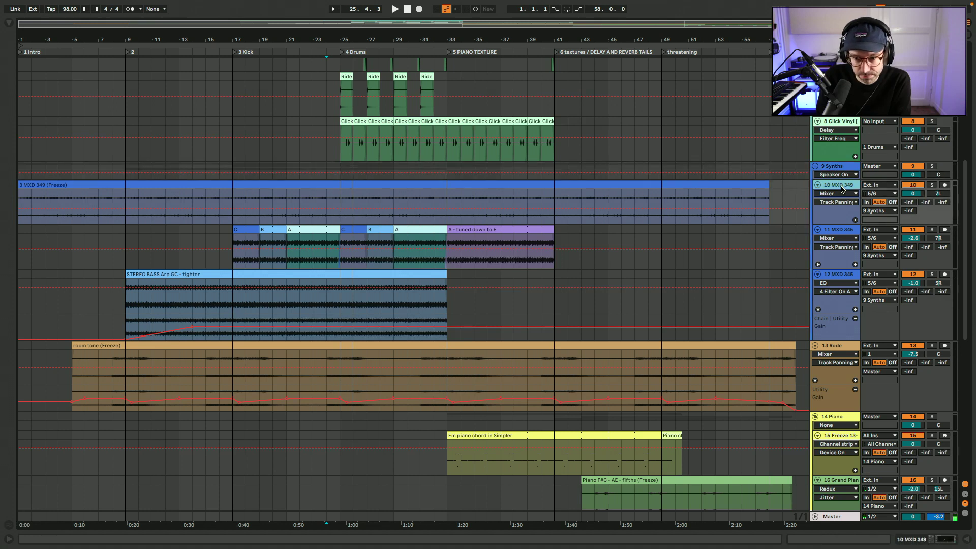
scroll(843, 187, "down", 7)
left_click(834, 171)
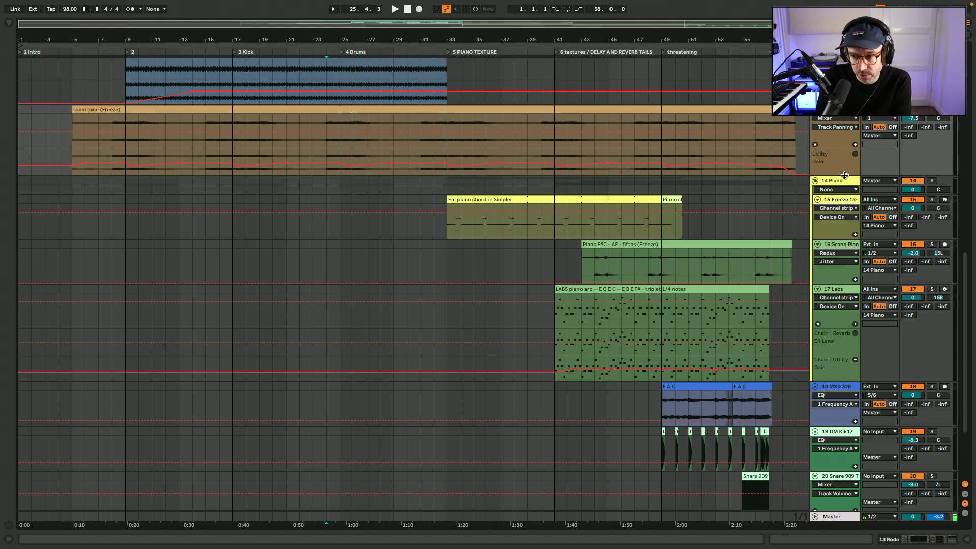
left_click(842, 181)
scroll(842, 181, "down", 3)
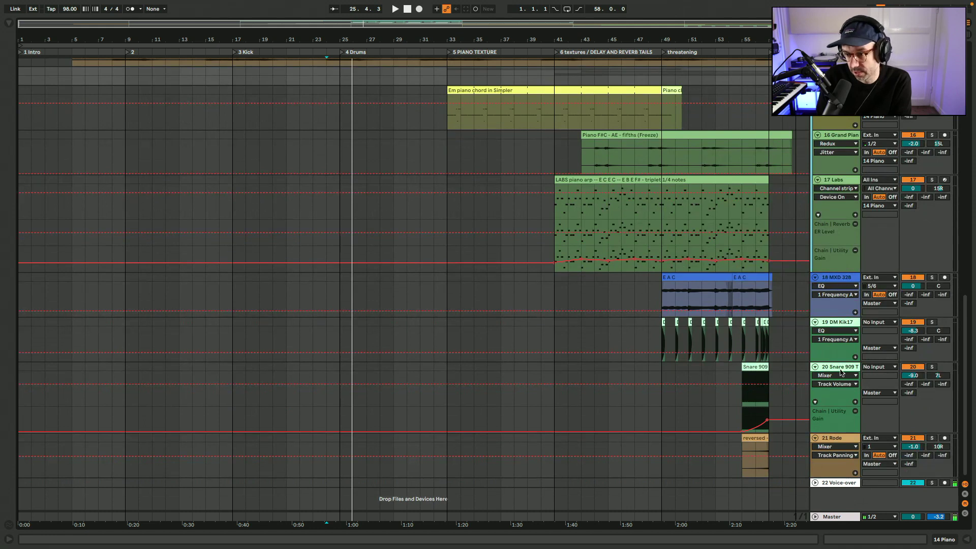
Fold and mute every track below the Drums group, from 9 Synths through 21 Rode
scroll(786, 346, "up", 15)
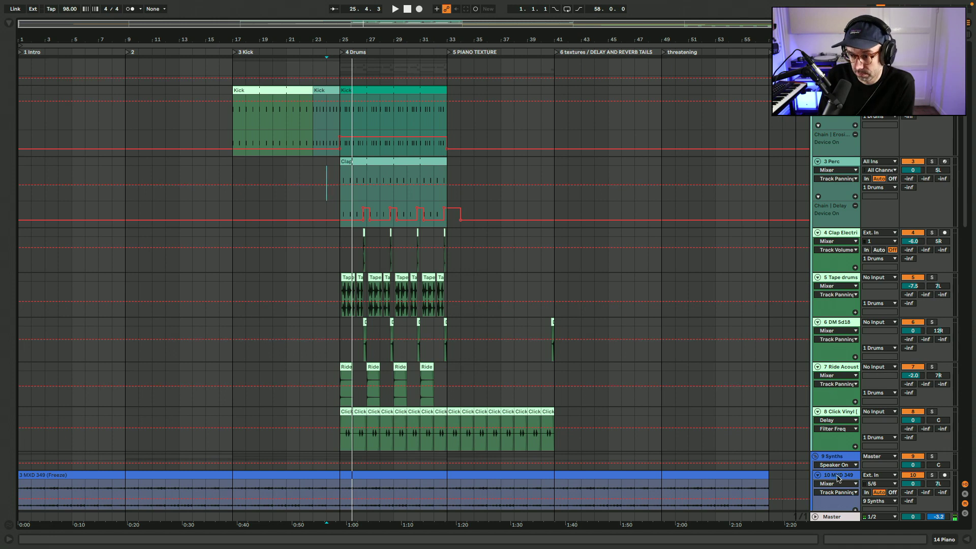
left_click(816, 459)
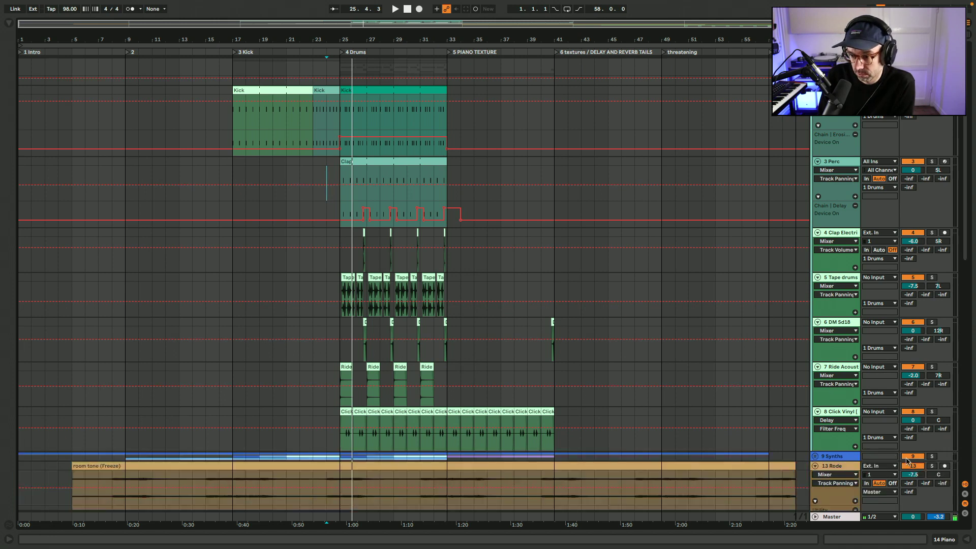
left_click(816, 466)
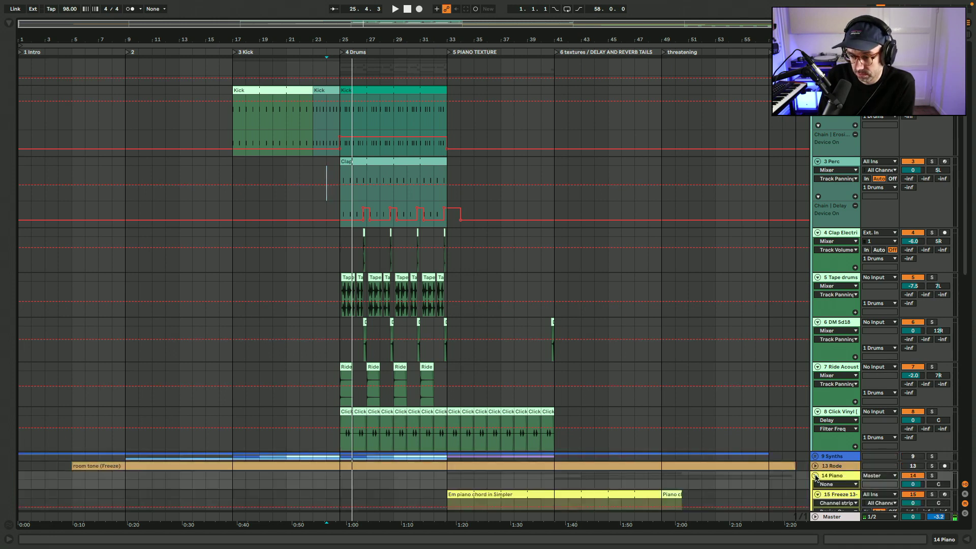
left_click(816, 476)
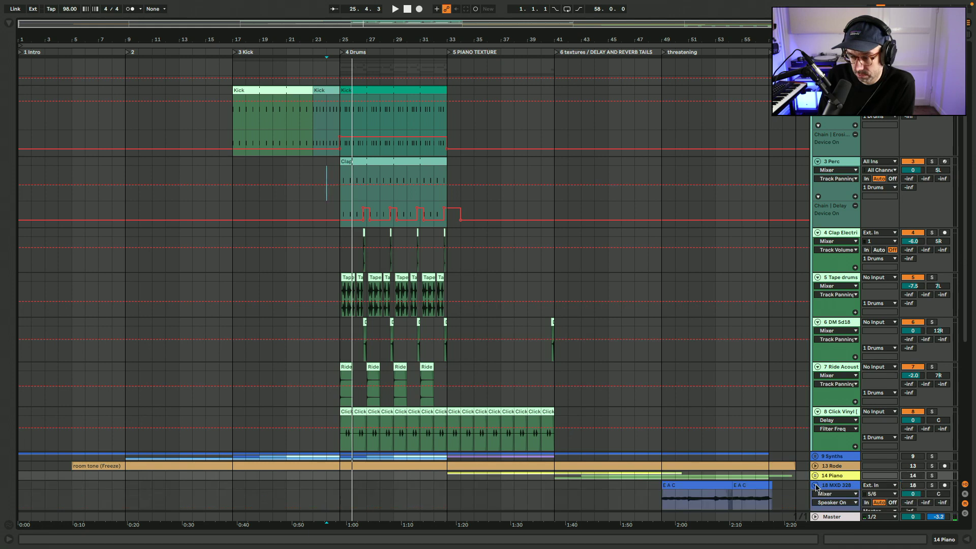
left_click(817, 486)
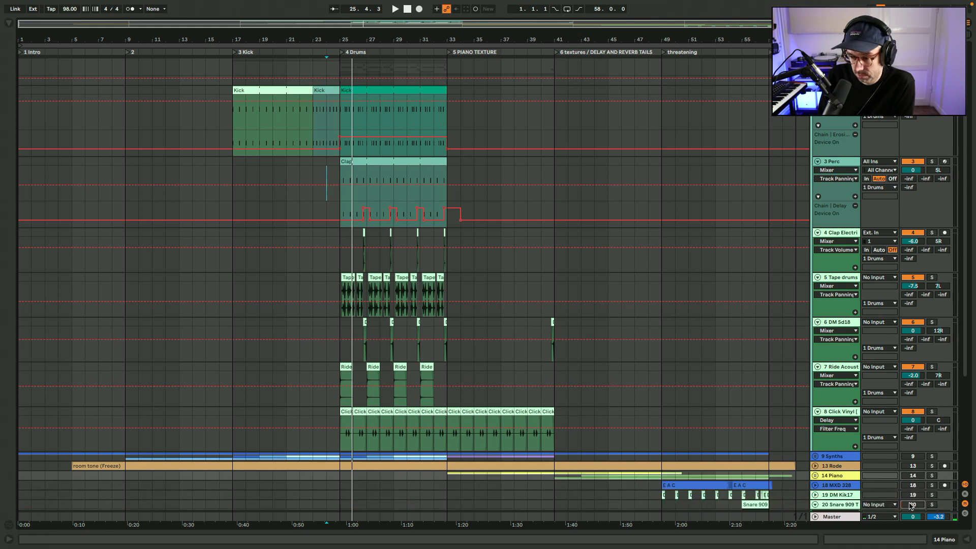
scroll(913, 483, "down", 5)
left_click(816, 366)
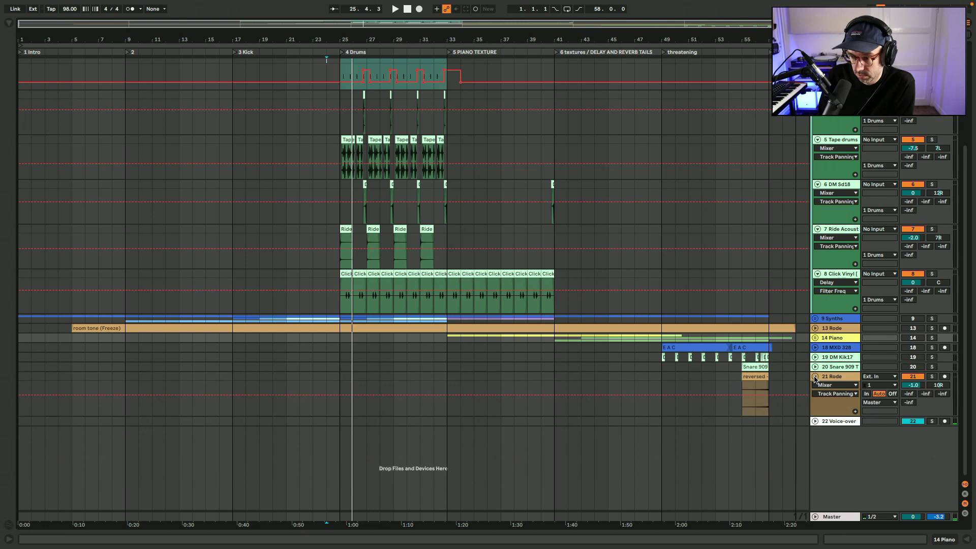
left_click(815, 377)
scroll(363, 137, "up", 5)
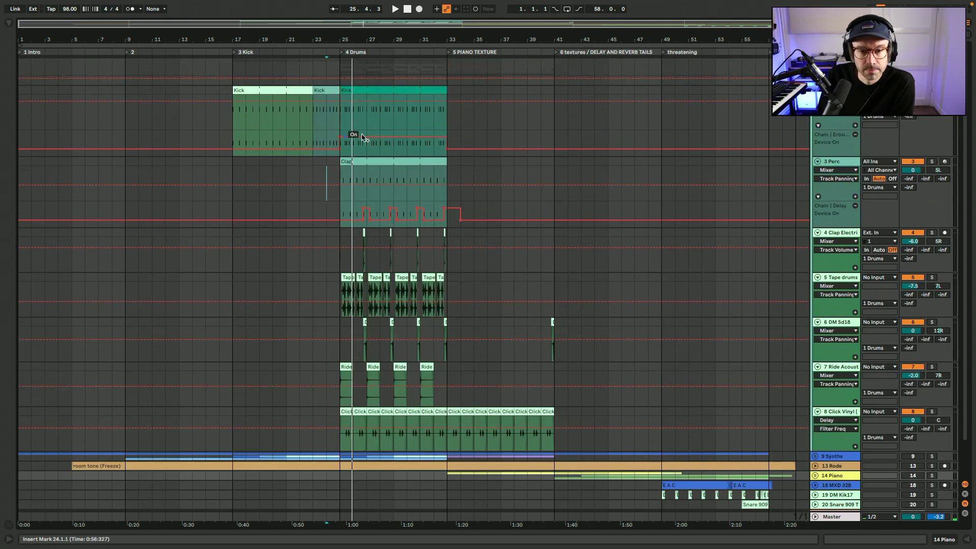
Fit the 4 Drums section's kick clip to the view and play the drums from bar 25
left_click(384, 47)
key("z")
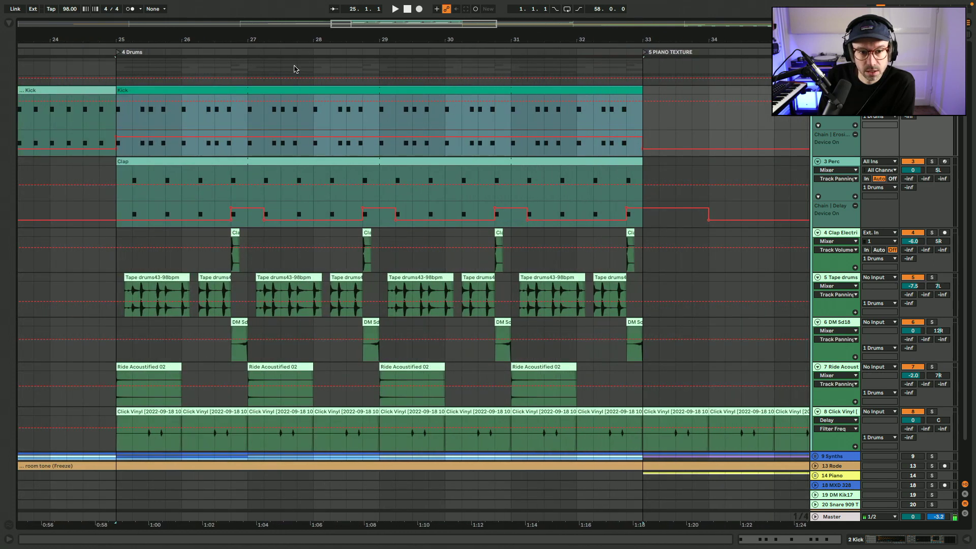
left_click(118, 122)
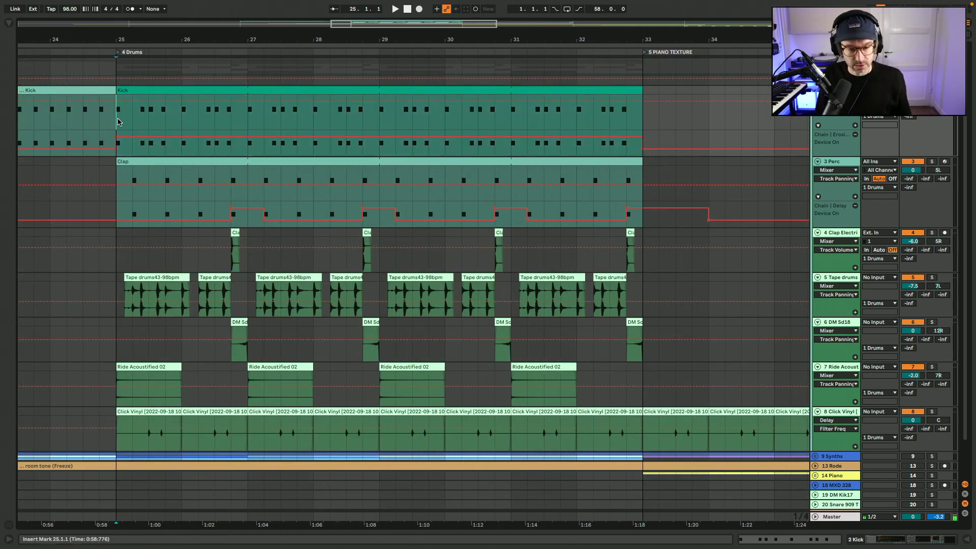
key("space")
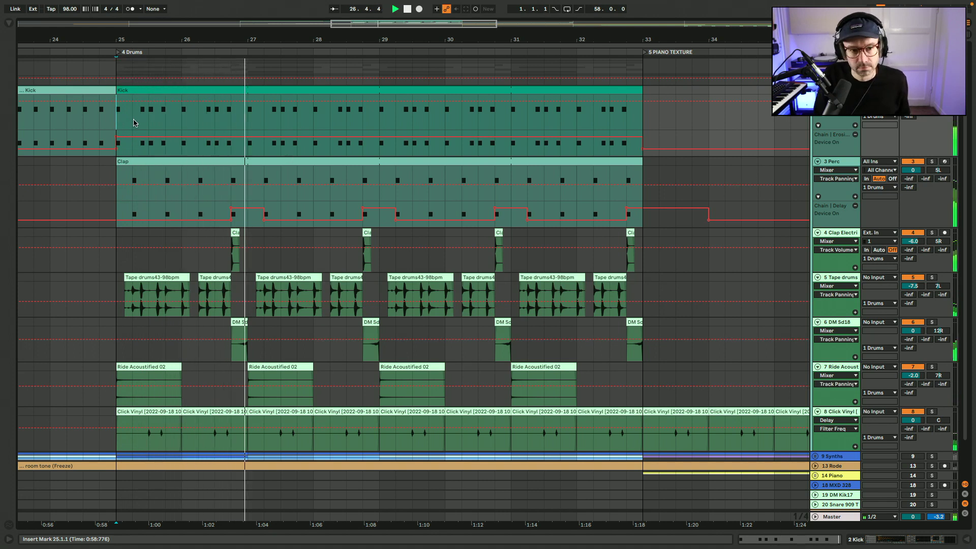
key("space")
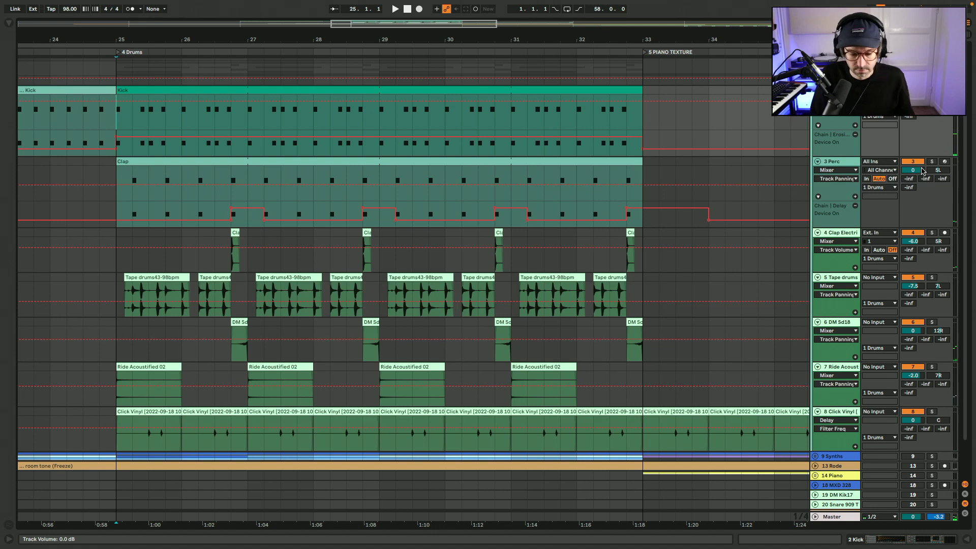
Mute tracks 3 Perc through 8 Click Vinyl and play the kick on its own from bar 25
key("F4")
key("F5")
key("F6")
key("F7")
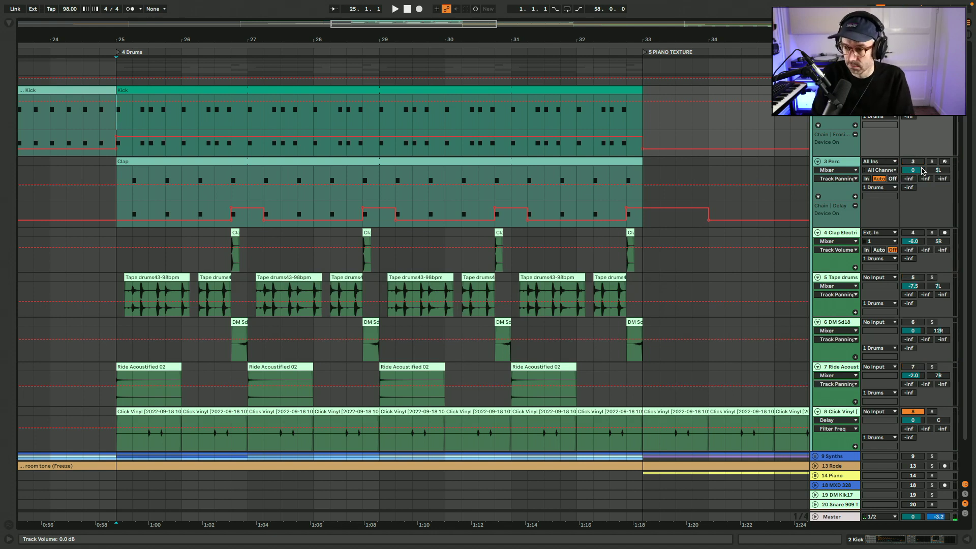
key("F8")
key("space")
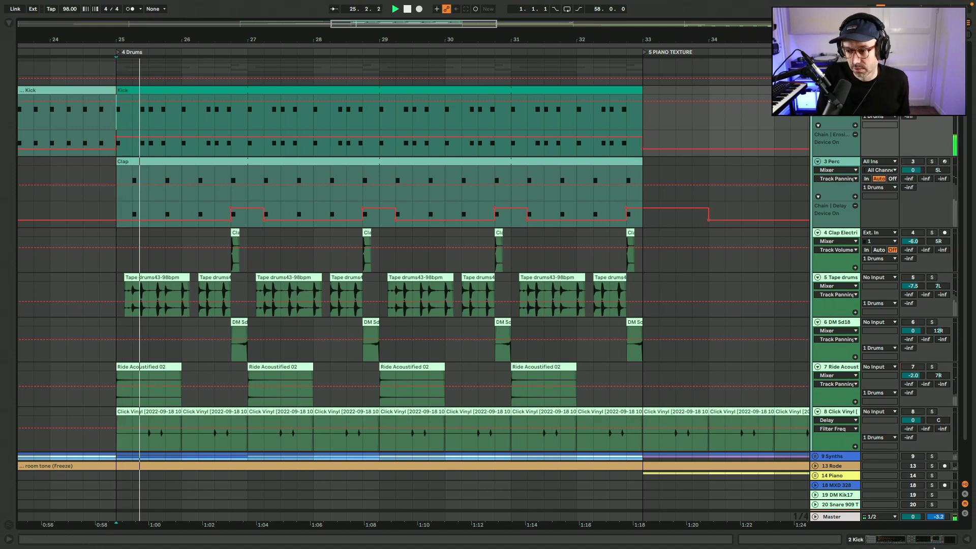
Show the Kick track's device chain and play the Drums section's kick clip through its EQ, Erosion and Spectrum
key("shift+Tab")
left_click(198, 90)
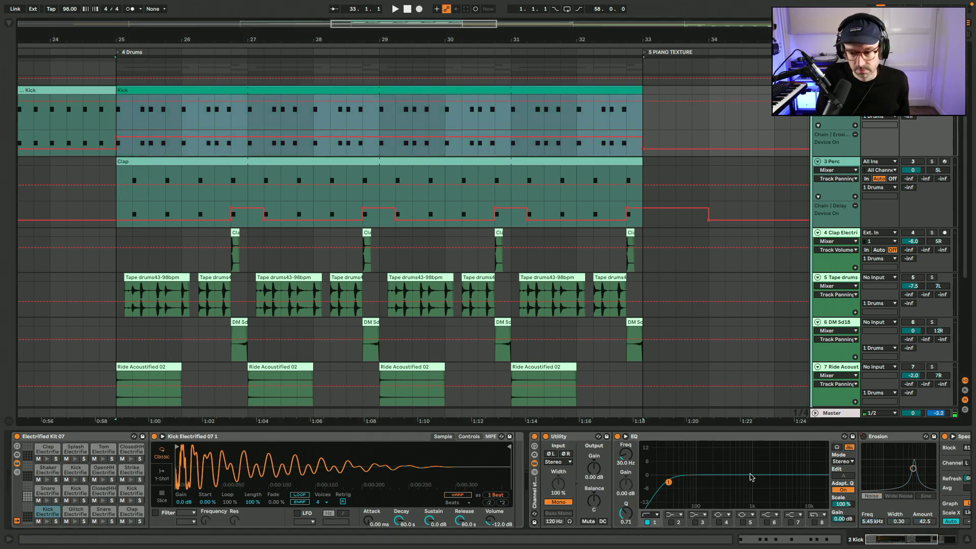
key("space")
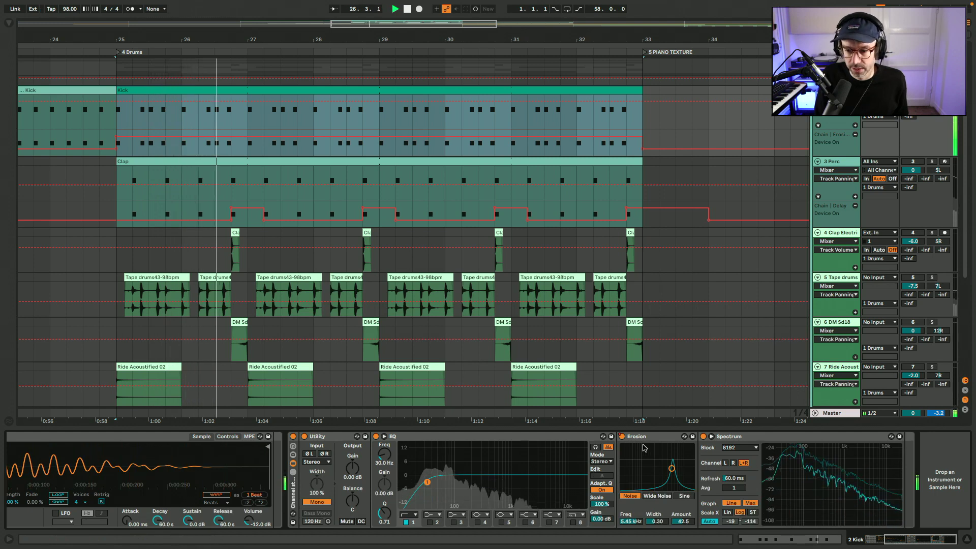
key("space")
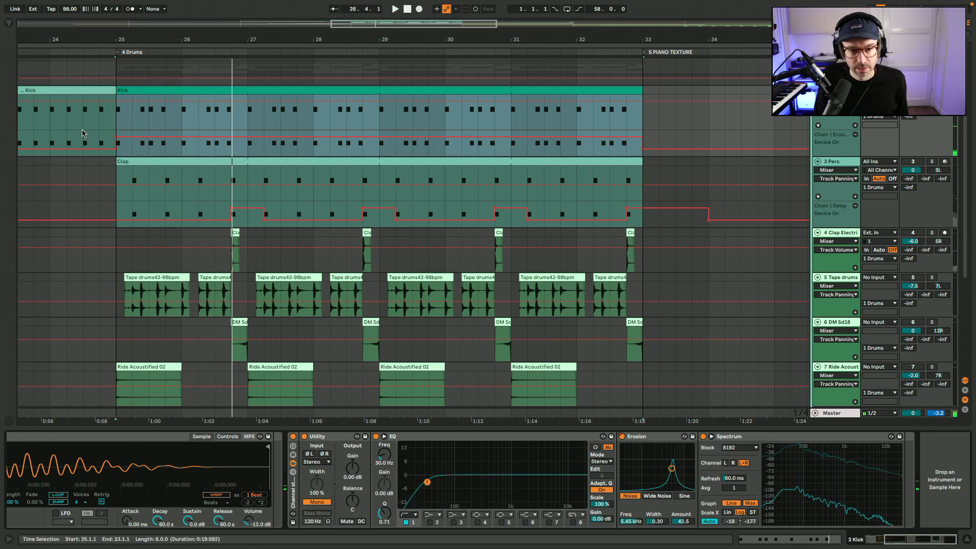
Play the kick from 24.2.1 into the Drums section to compare it with Erosion off and on
left_click(64, 122)
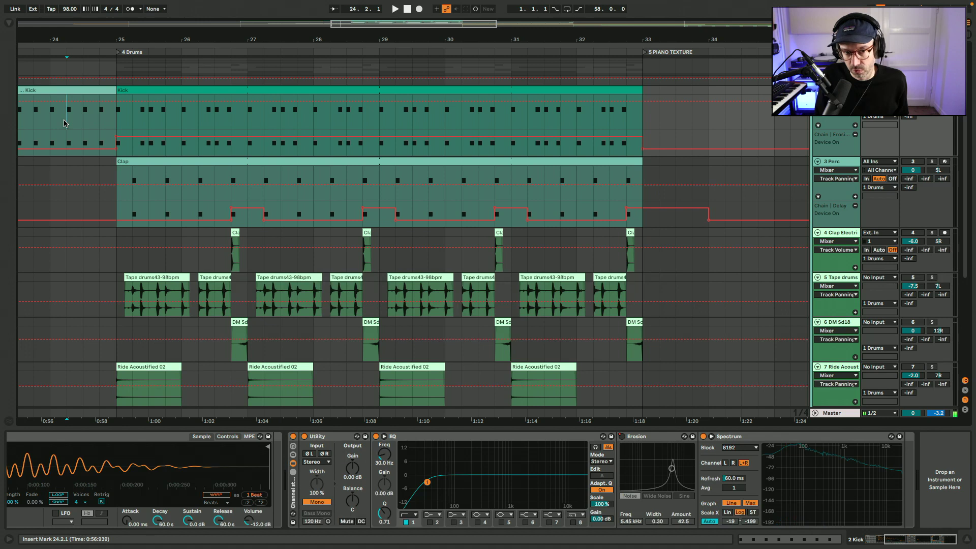
key("space")
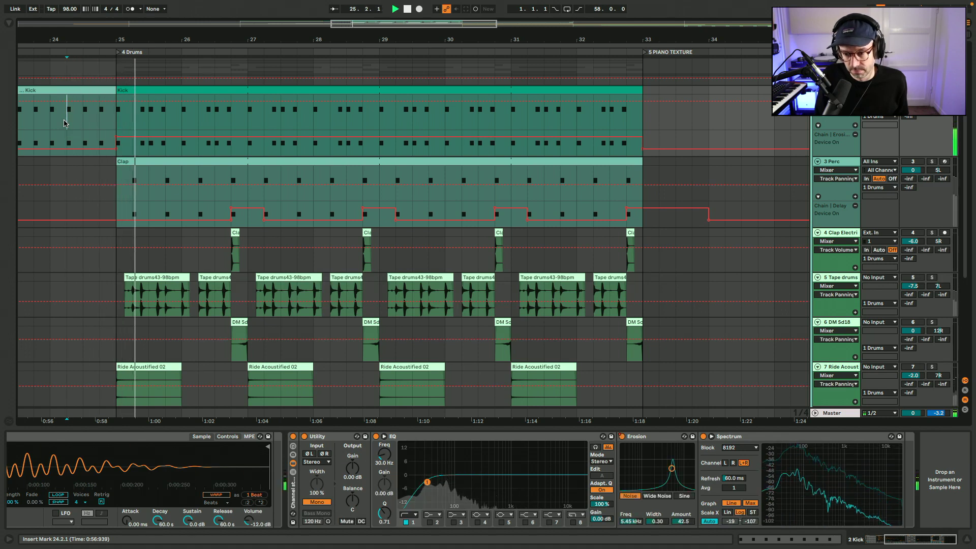
key("space")
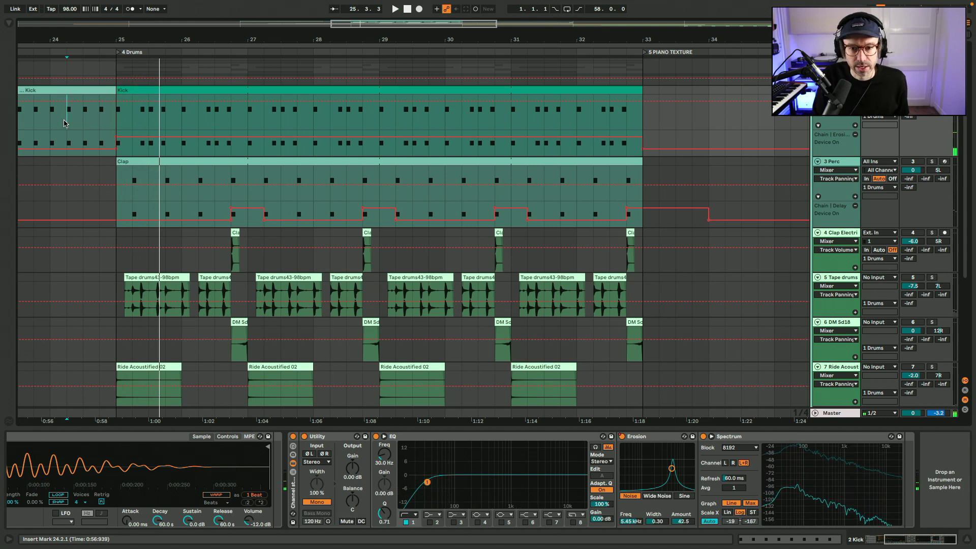
Unmute the 3 Perc track and play its clap with the kick from bar 25
left_click(116, 176)
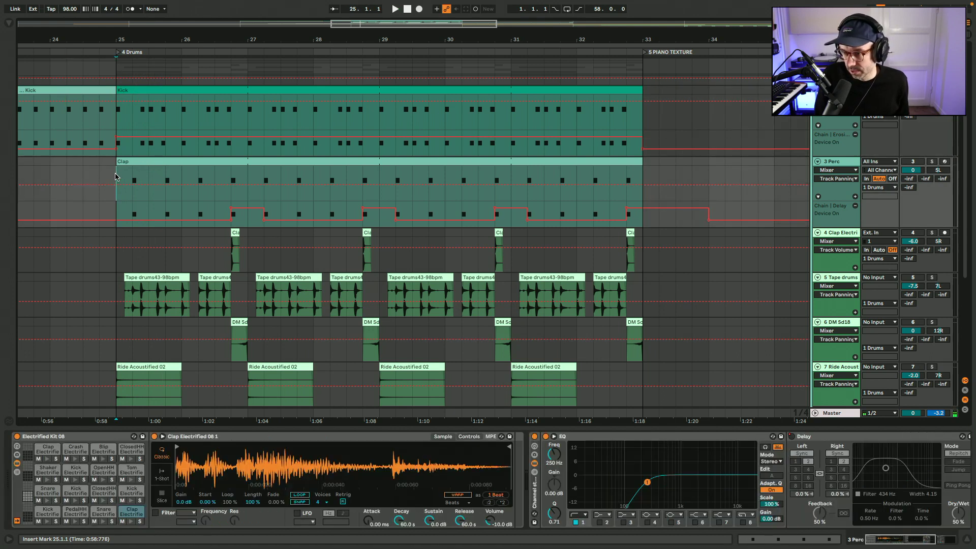
key("space")
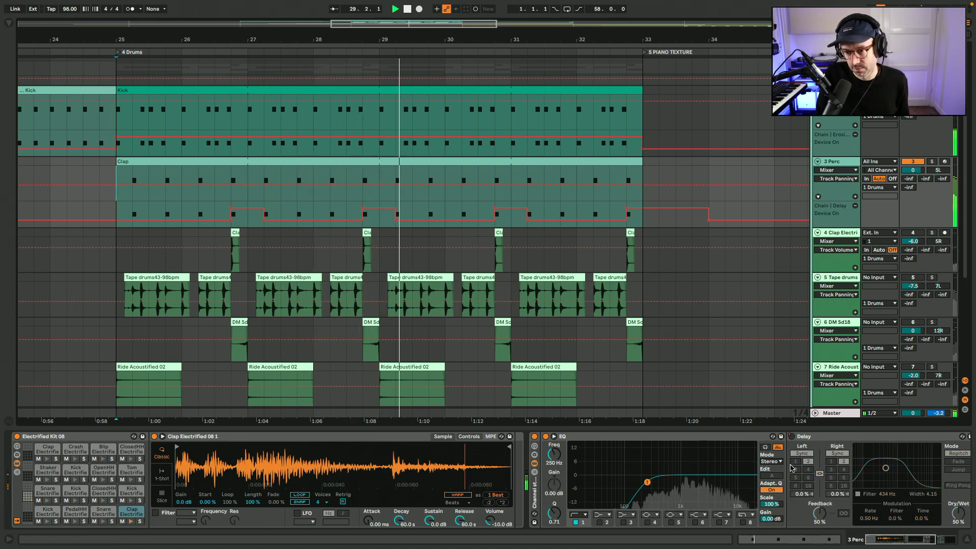
Unmute the 4 Clap Electrified track and play its first clap clip from 26.4.1 with its reverb
left_click(224, 237)
key("space")
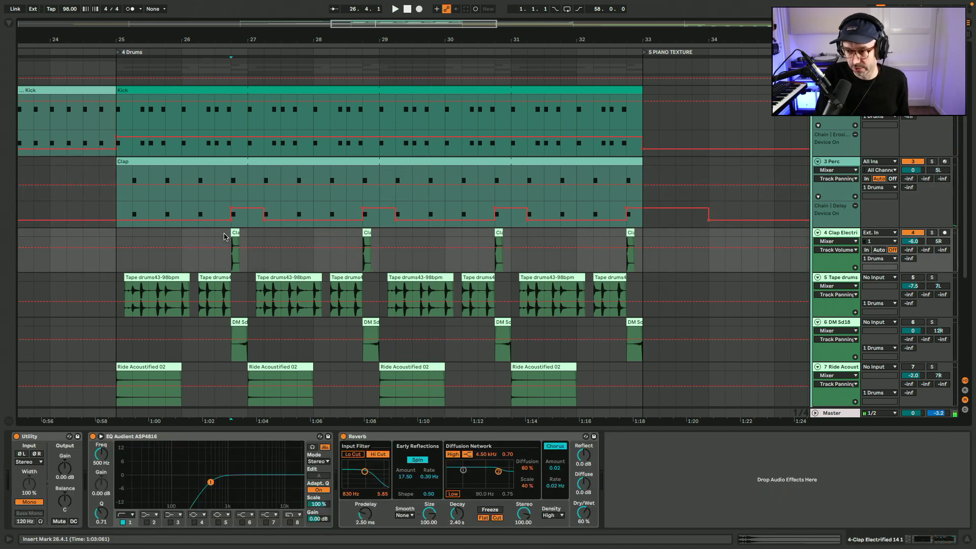
key("space")
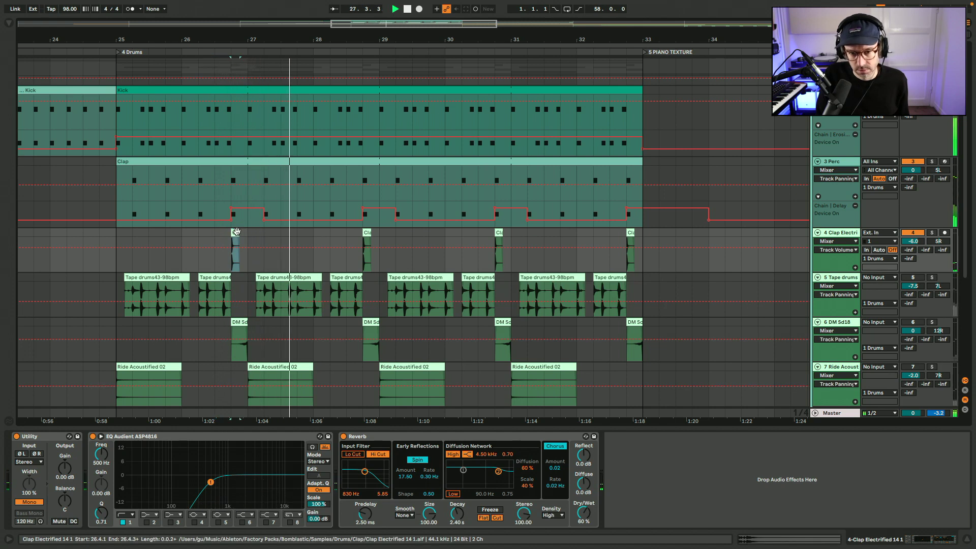
key("space")
key("space")
key("space")
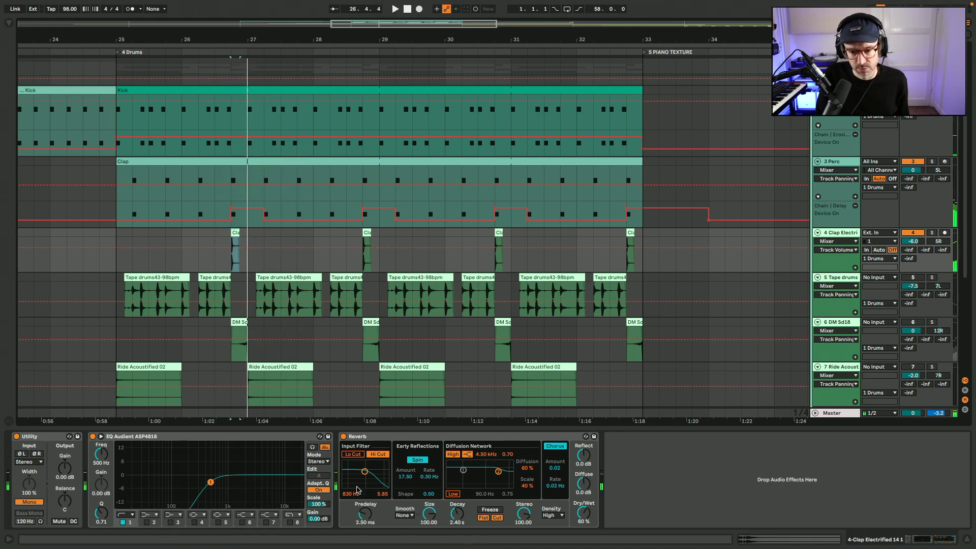
Open the first Tape drums43-98bpm clip and display its whole eight-bar waveform
left_click(117, 283)
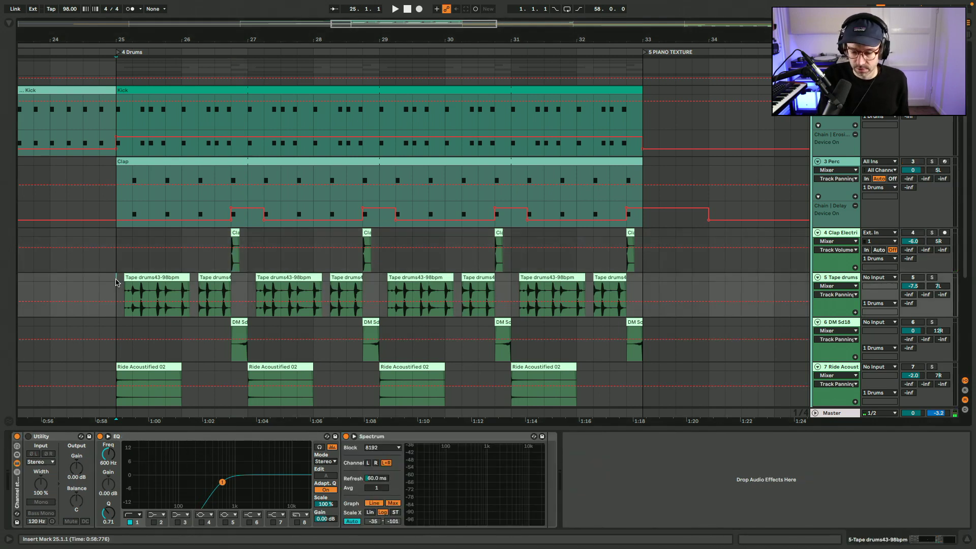
double_click(147, 280)
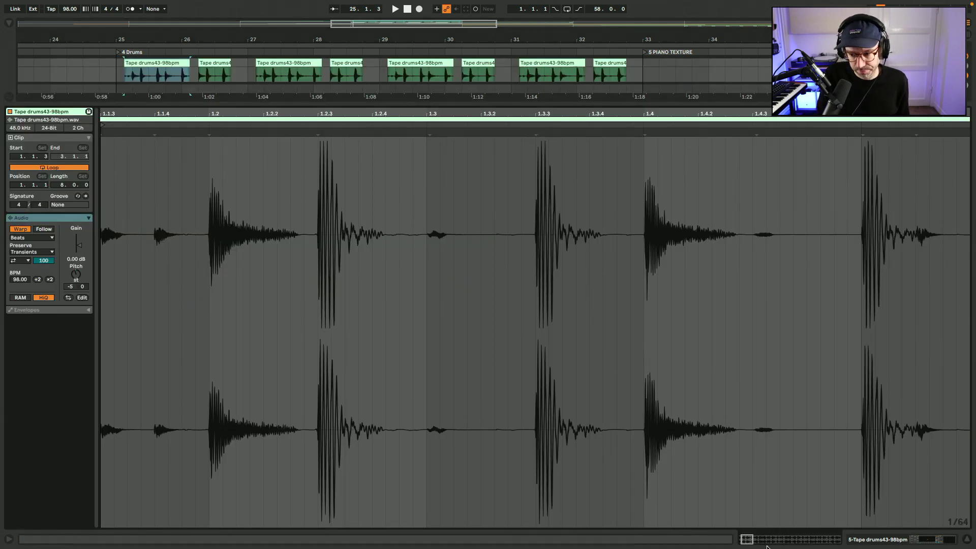
left_click_drag(769, 540, 791, 544)
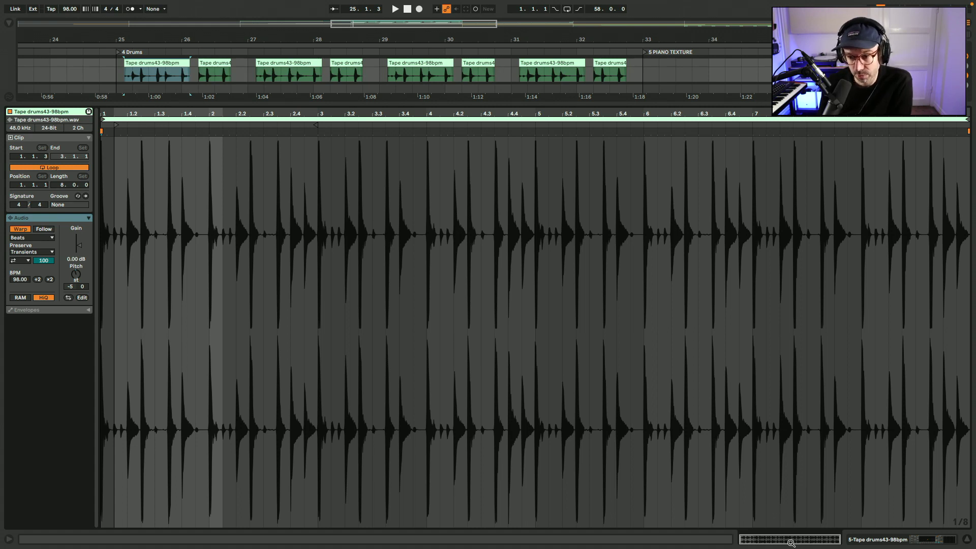
Return from the clip's waveform to the tracks and play the isolated 5 Tape drums track from bar 25 with its device chain shown
left_click(966, 540)
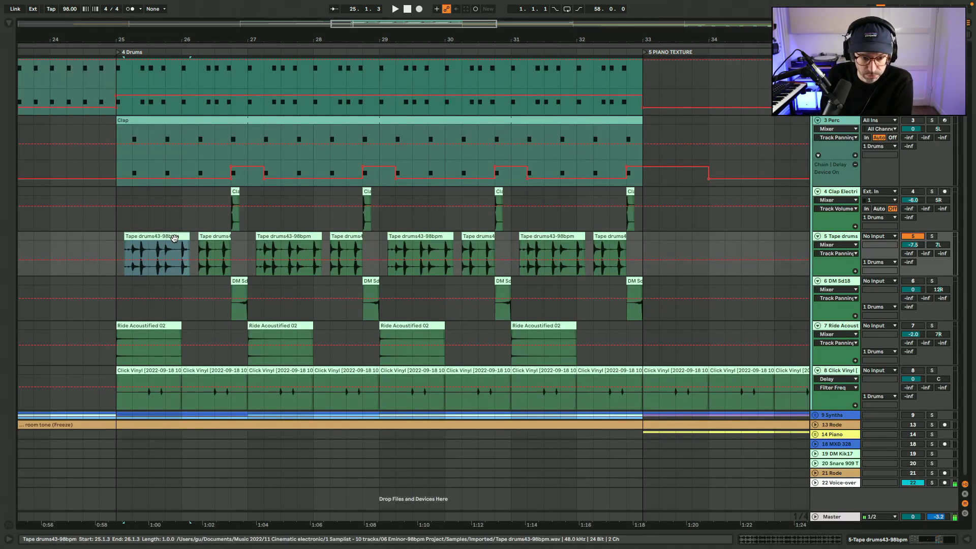
left_click(116, 242)
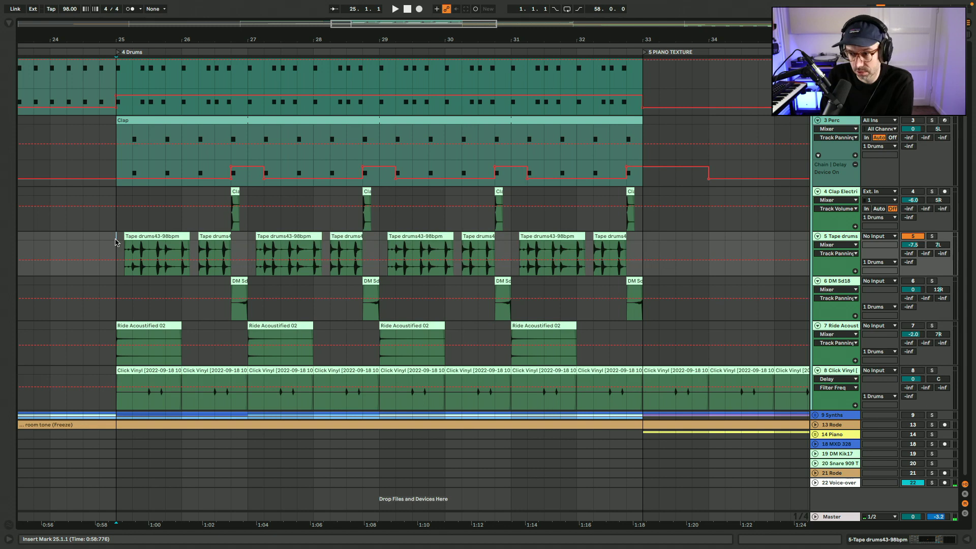
key("space")
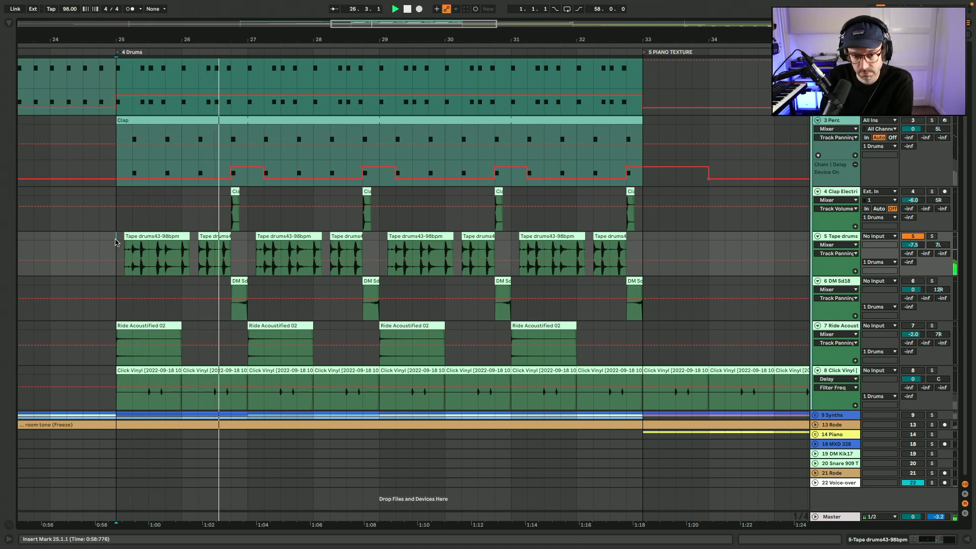
double_click(834, 457)
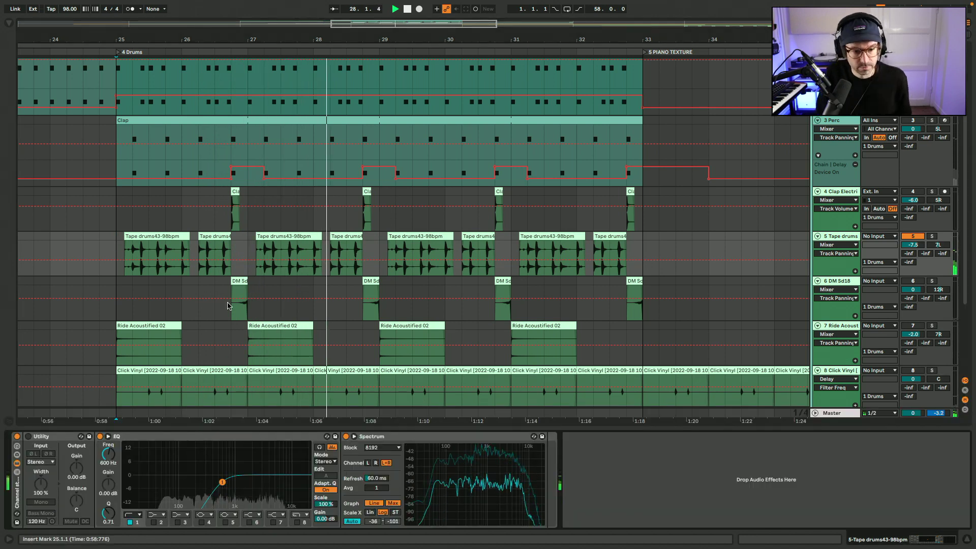
key("space")
Play the Tape drums track from bar 25 with its EQ switched off and on to compare the low-cut effect
left_click(100, 437)
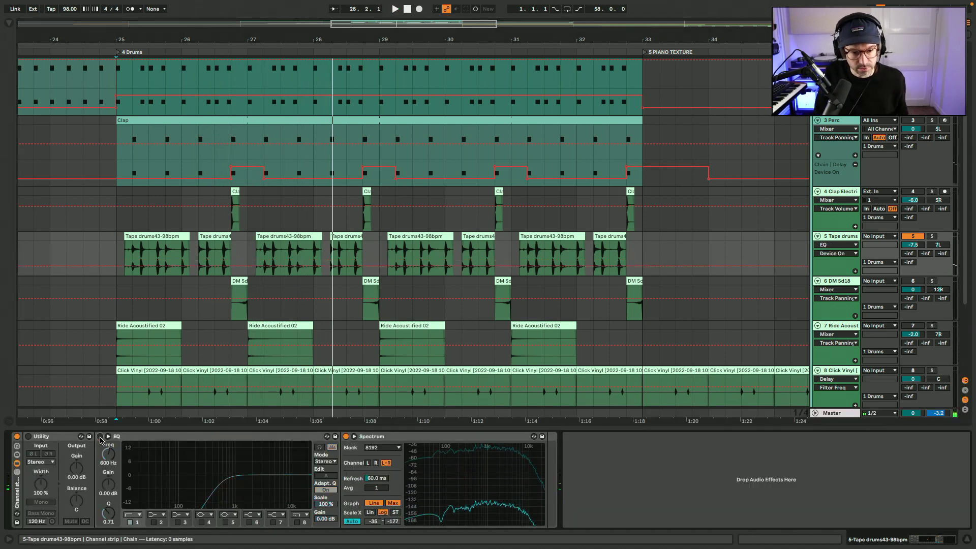
key("space")
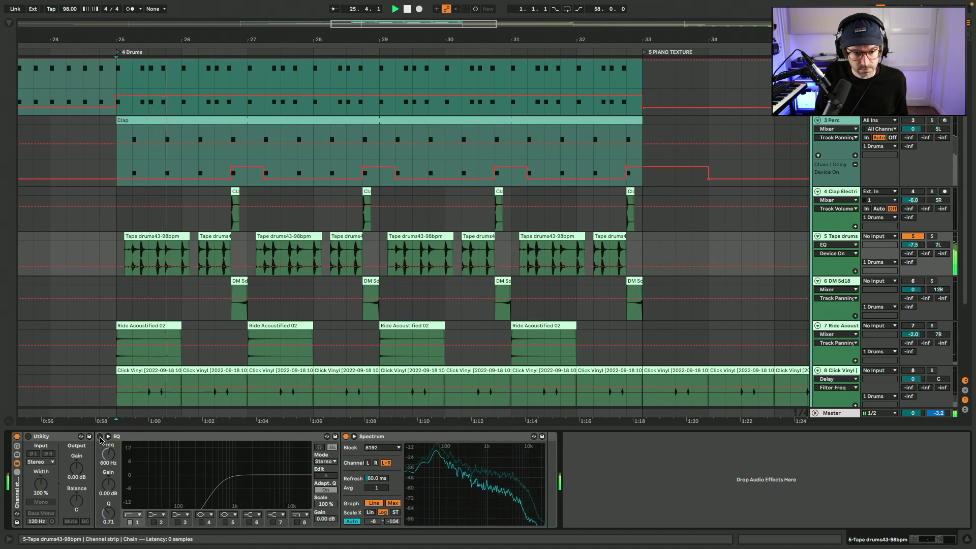
key("space")
left_click(100, 436)
key("space")
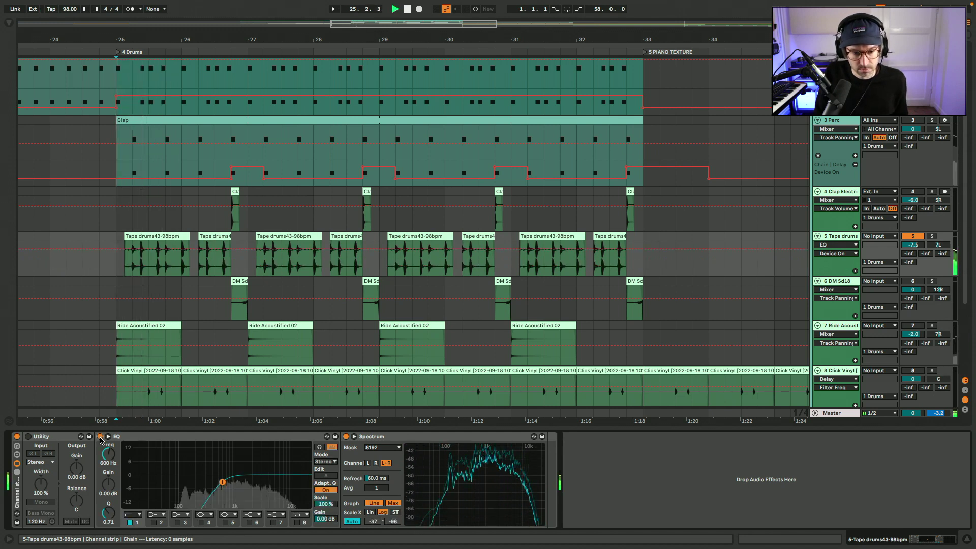
key("space")
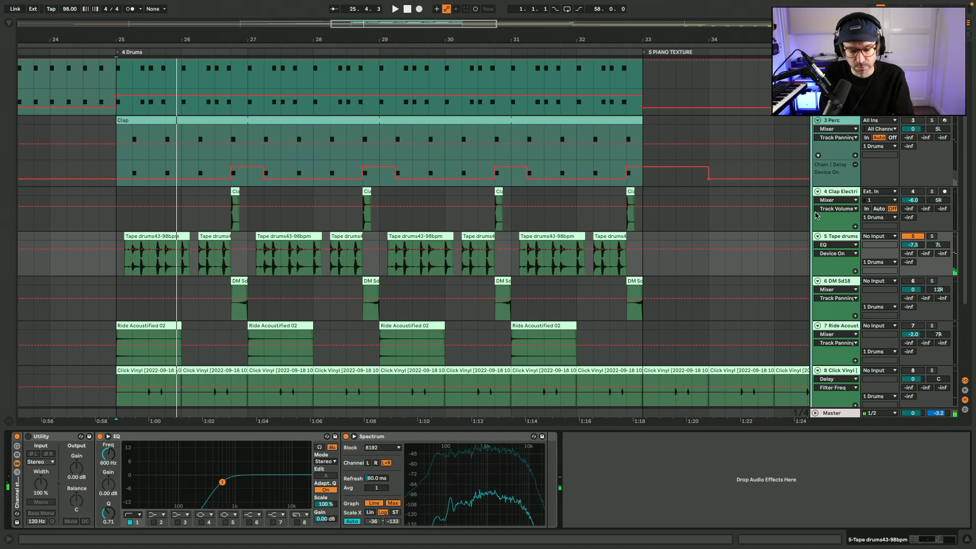
Unmute the 3 Perc and 4 Clap Electrified tracks and play them with Tape drums from bar 25
scroll(344, 178, "up", 3)
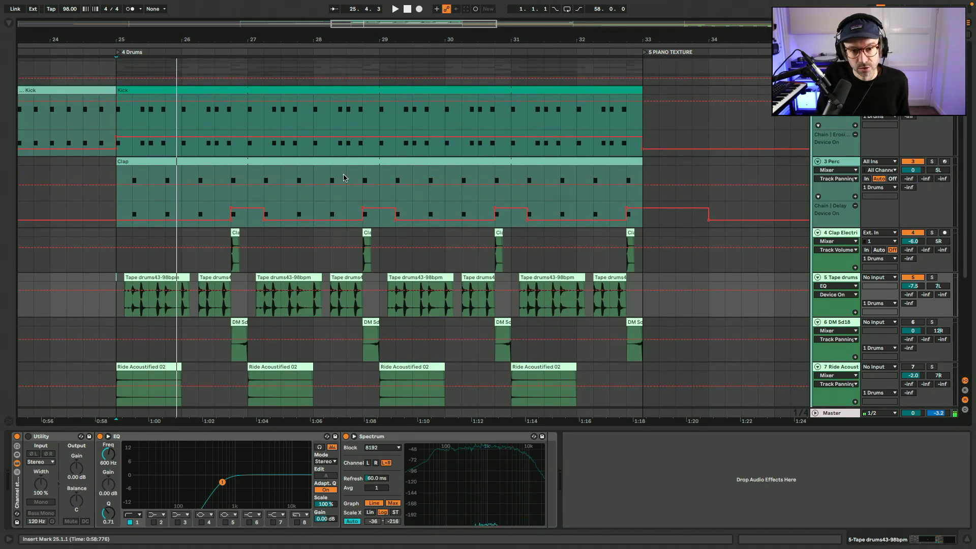
left_click(119, 263)
key("space")
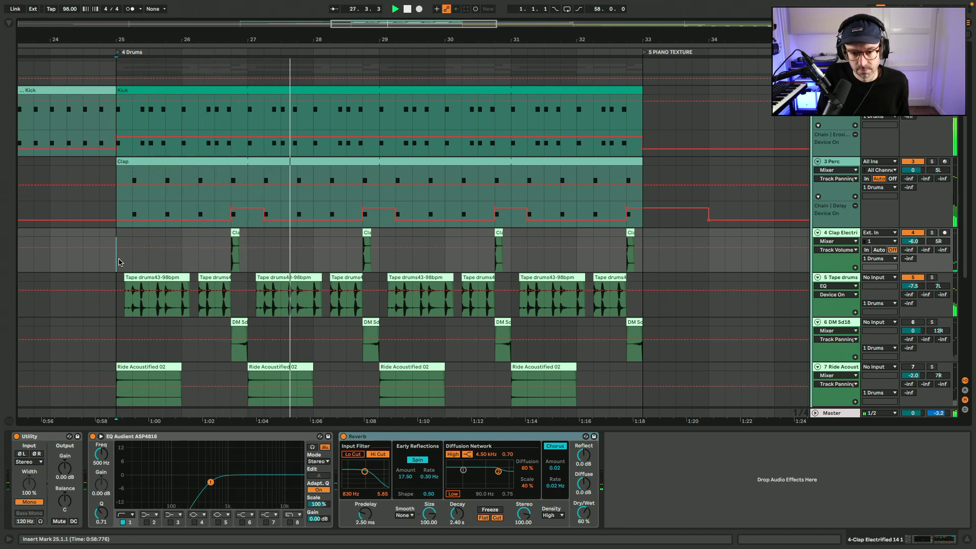
key("space")
left_click(116, 280)
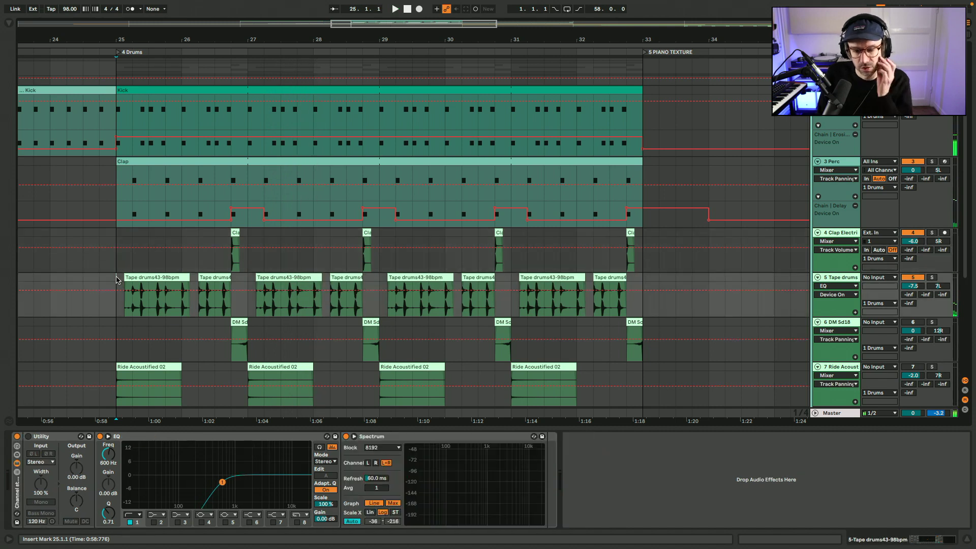
Isolate the 6 DM Sd18 track and play its first clip from 26.4.1 with its device chain shown
scroll(116, 280, "down", 3)
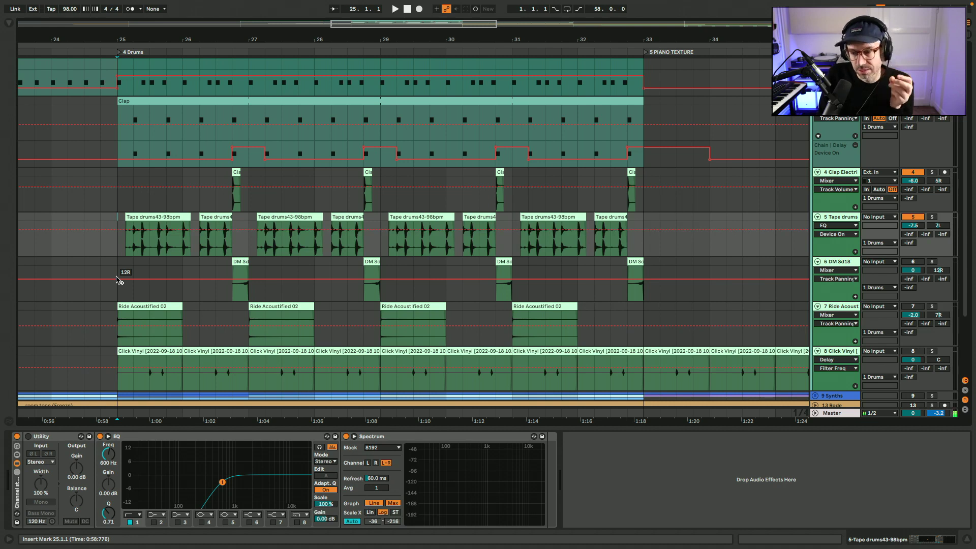
left_click(213, 263)
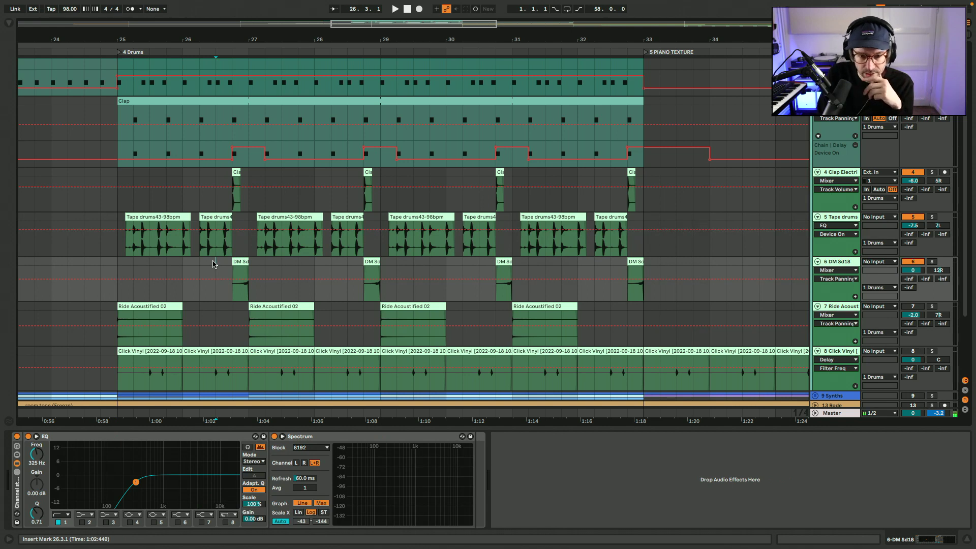
left_click(244, 261)
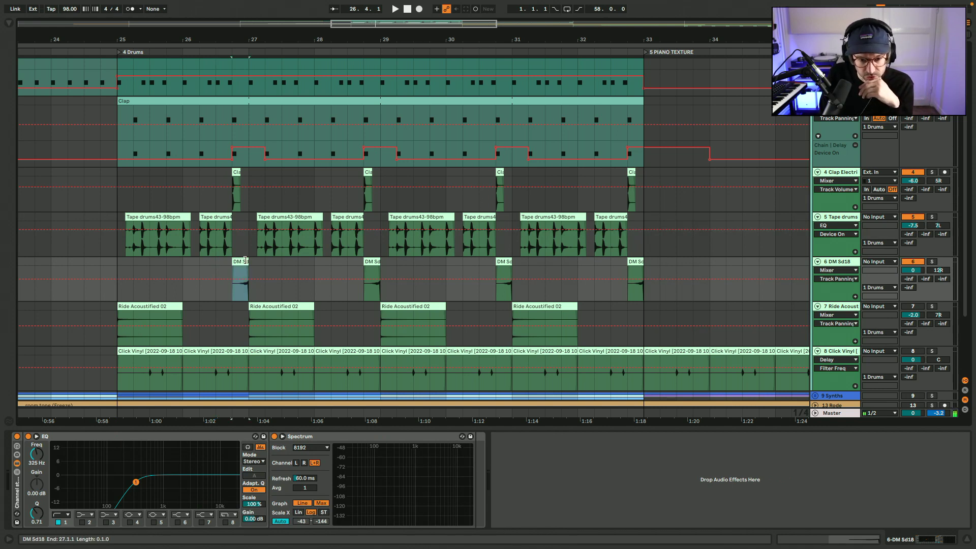
key("space")
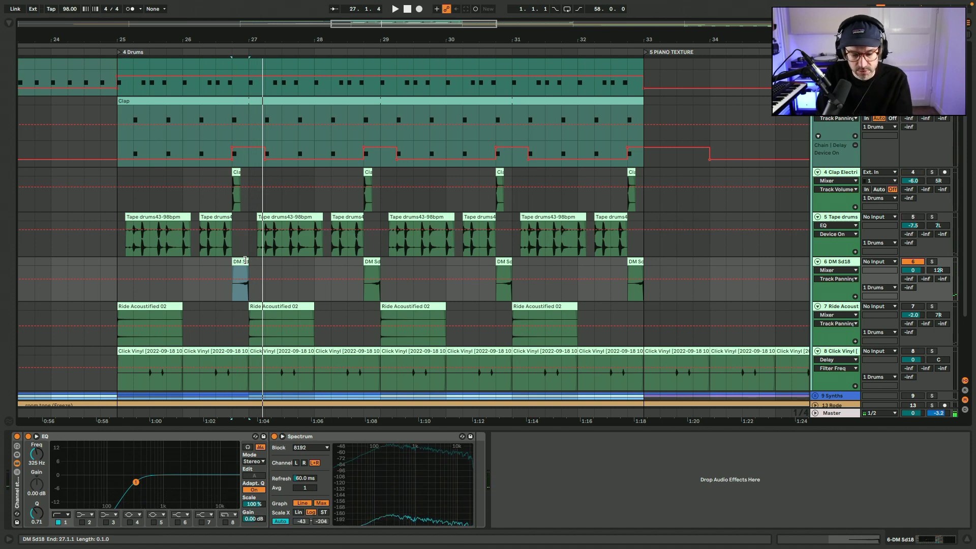
Unmute the earlier drum tracks and play them together with DM Sd18, starting from 26.4.1 and again from 26.3.1
key("space")
key("space")
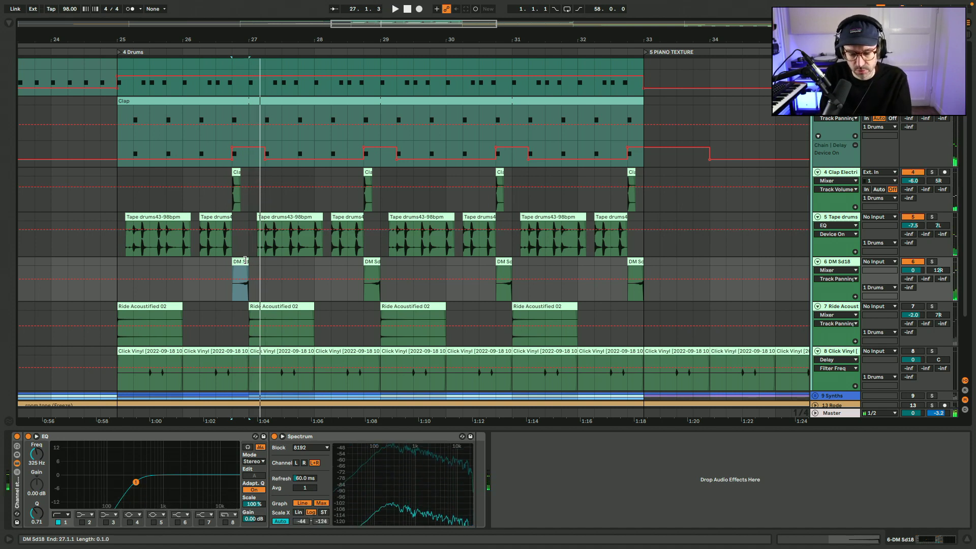
left_click(215, 268)
key("space")
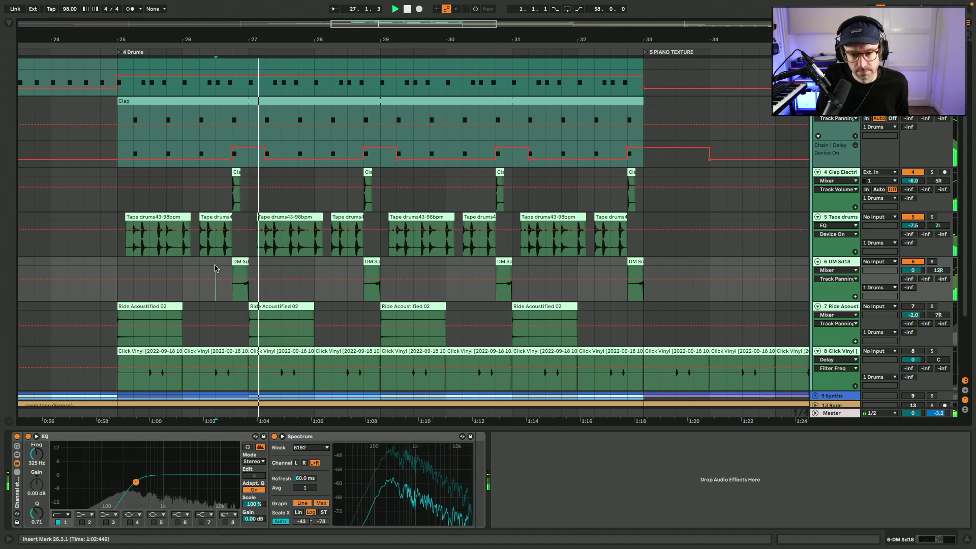
Unmute the 7 Ride Acoustified track and play its first clip from bar 25 with the other drums
scroll(215, 268, "down", 2)
scroll(215, 268, "down", 1)
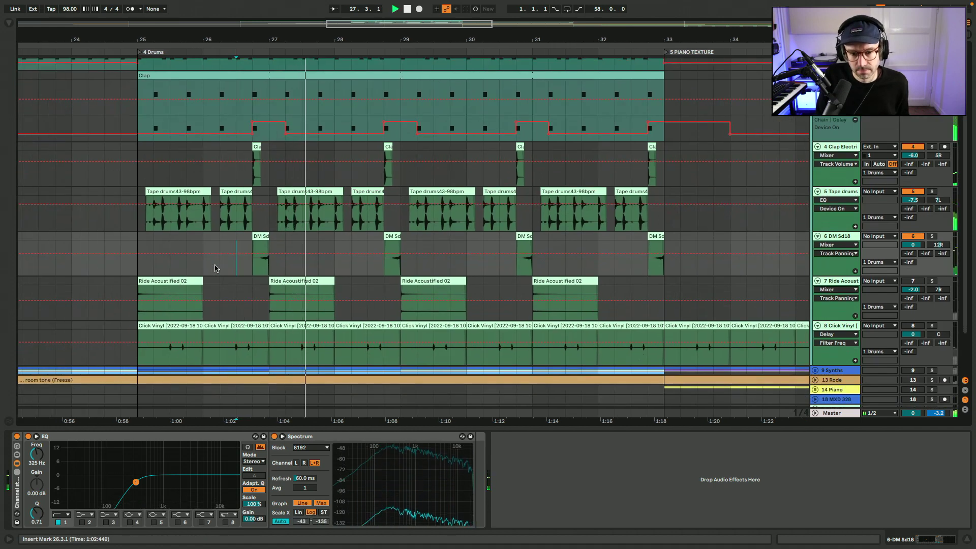
left_click(160, 280)
key("space")
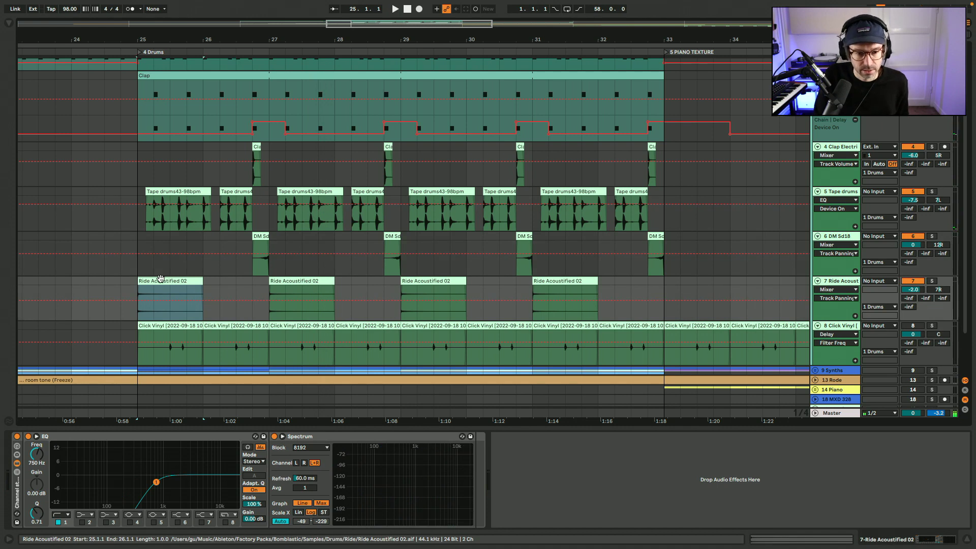
key("space")
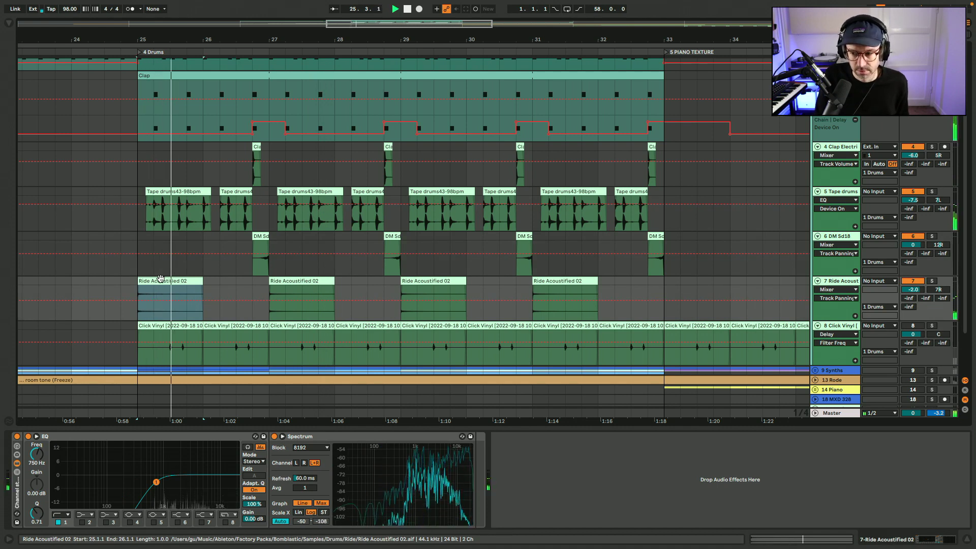
Unmute the 8 Click Vinyl track and play its clips from bar 25 on their own and with all the drums
scroll(160, 279, "down", 2)
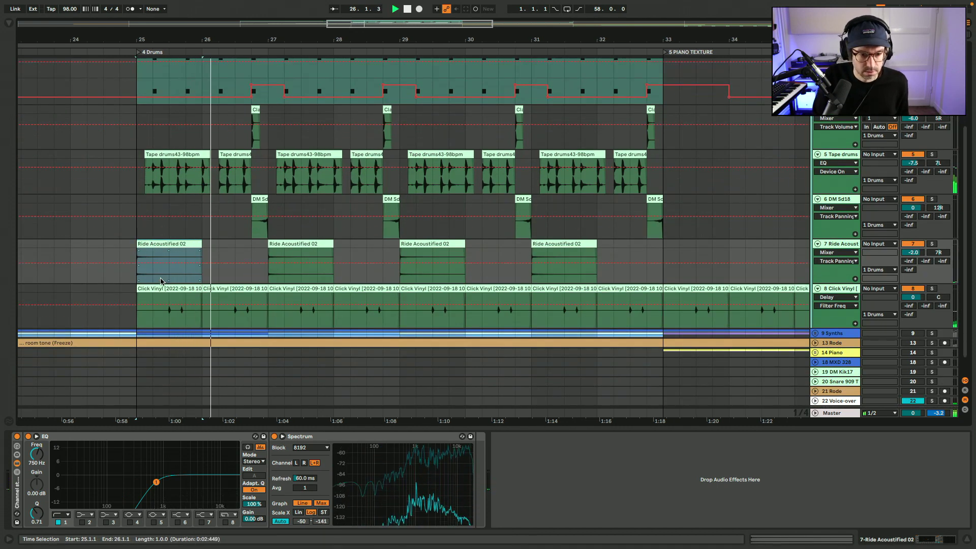
left_click(198, 288)
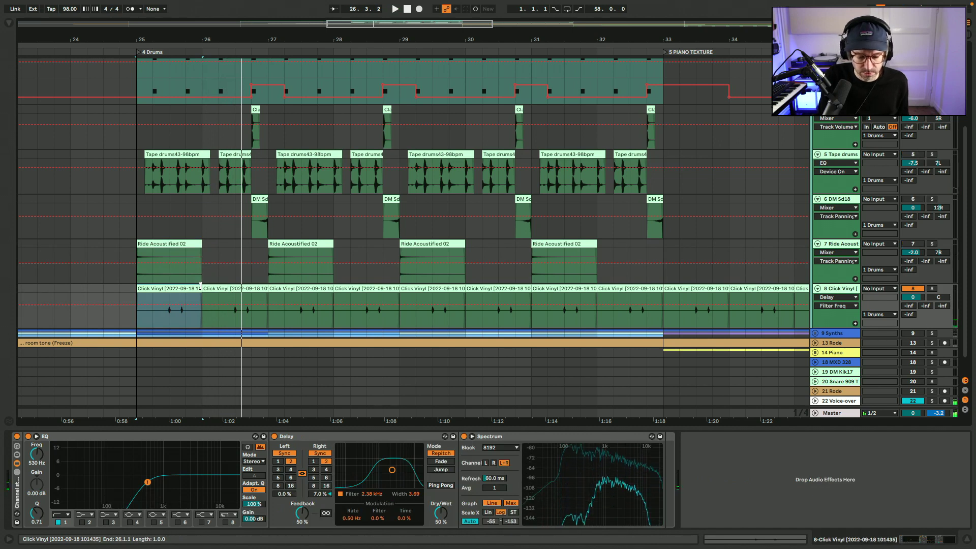
key("space")
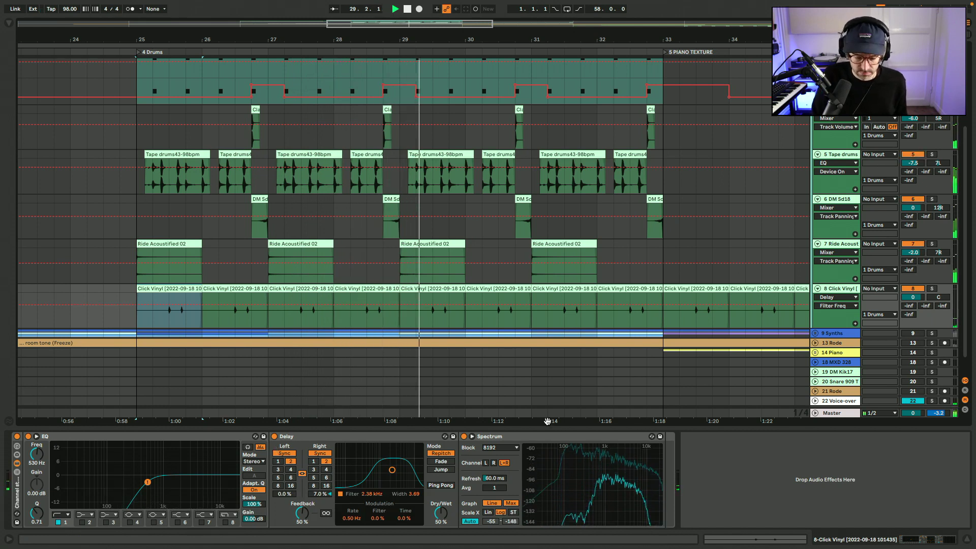
Show the whole arrangement without the device chain and highlight bars 25 to 34 and 17 to 25 on the kick and 33 to 41 on the ride track
key("super+alt+l")
key("w")
scroll(345, 94, "up", 2)
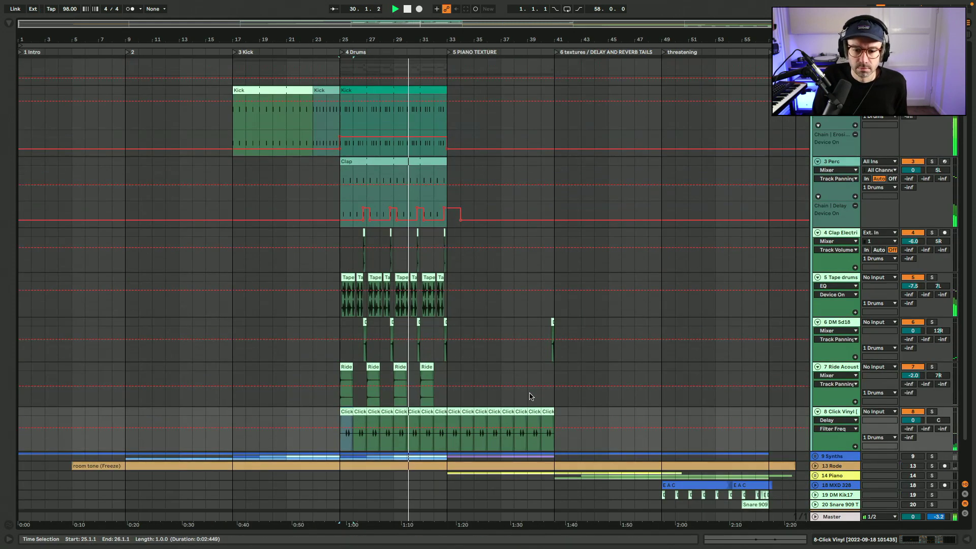
key("space")
left_click_drag(342, 102, 460, 117)
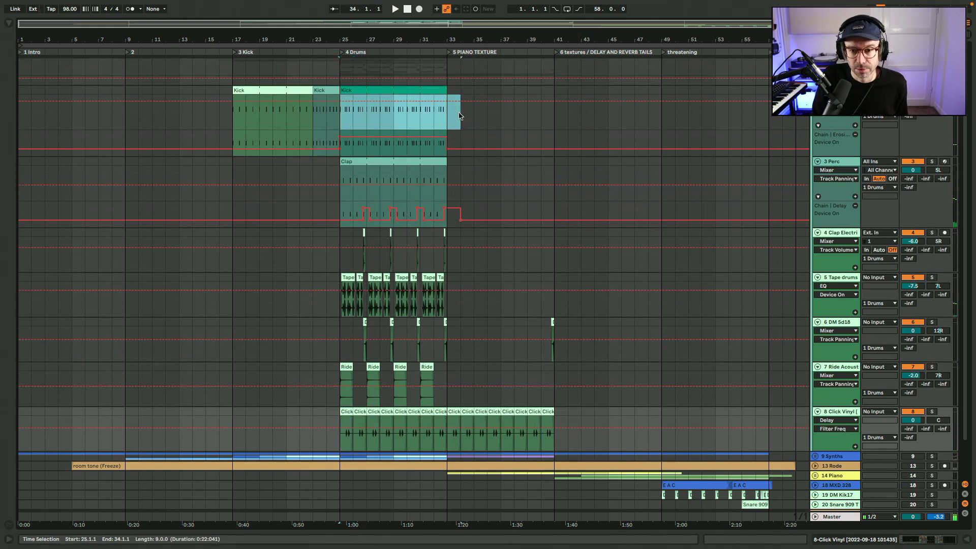
left_click_drag(239, 116, 335, 117)
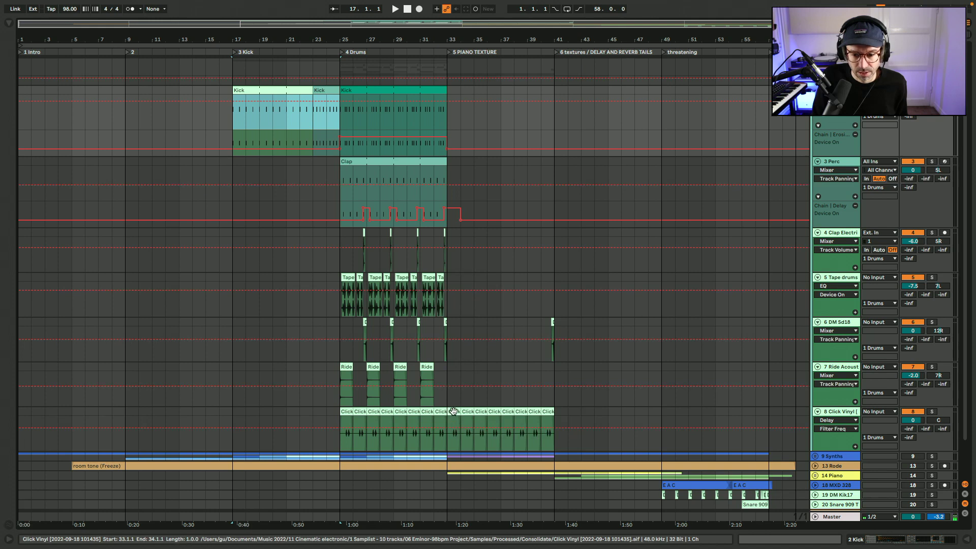
left_click_drag(448, 403, 556, 397)
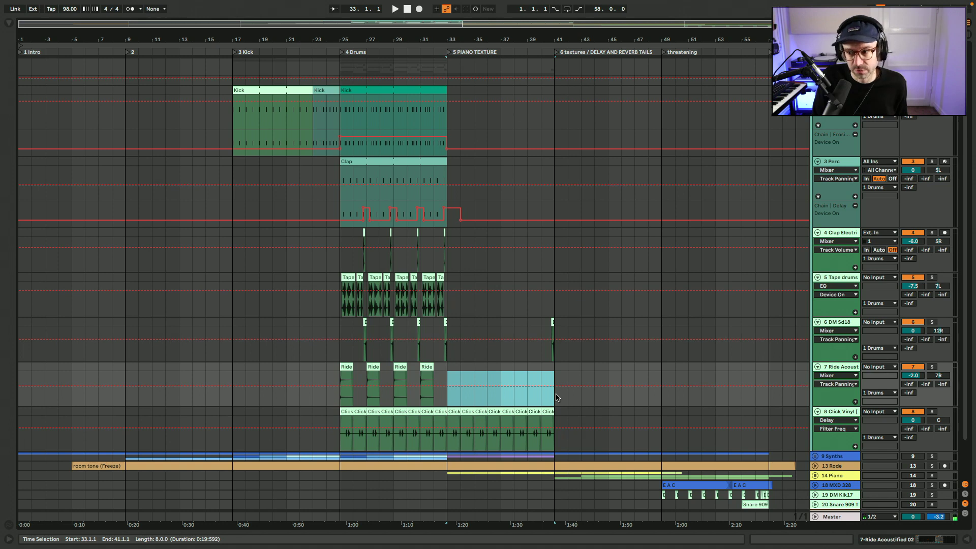
Collapse the 1 Drums group and expand the 9 Synths group
key("Left")
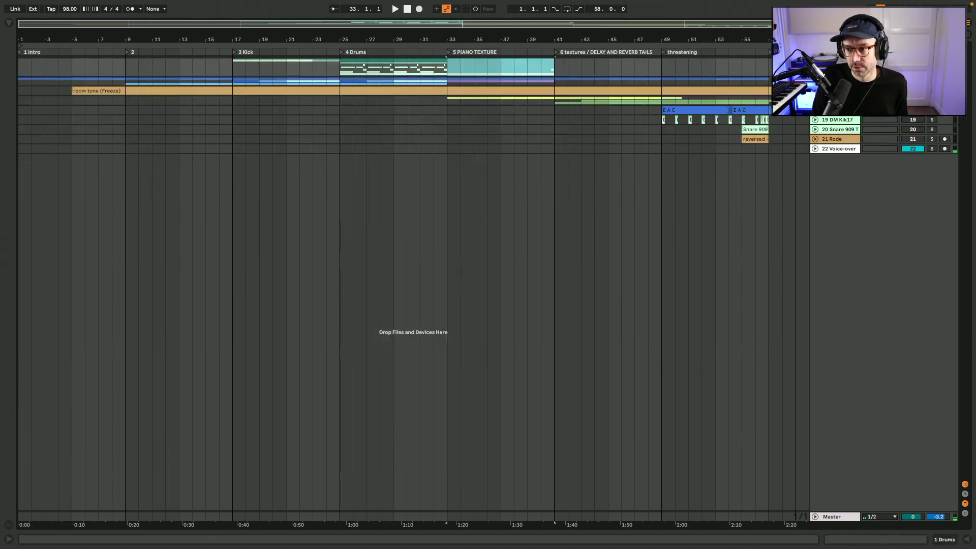
key("Right")
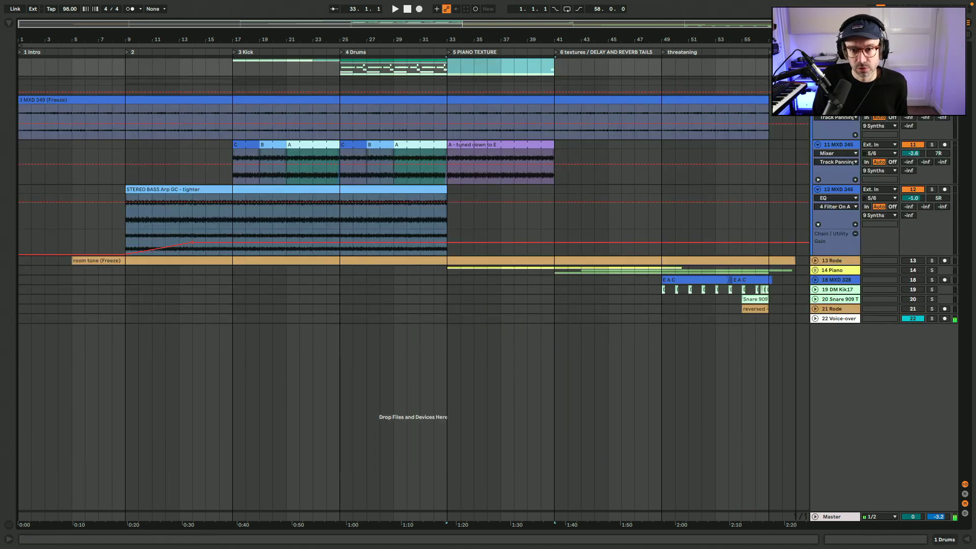
Play the frozen 3 MXD 349 clip from bar 1 and examine its device chain and its waveform
left_click(733, 99)
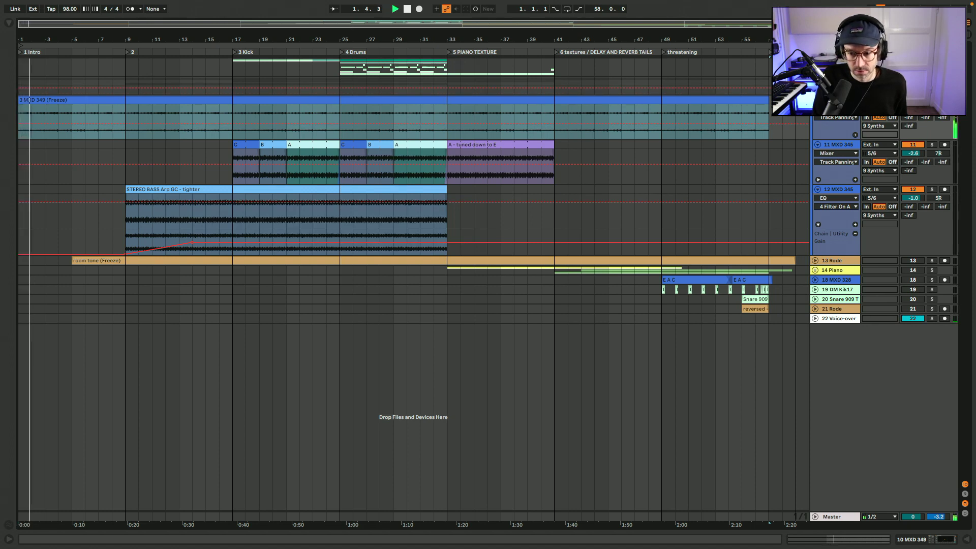
key("super+alt+l")
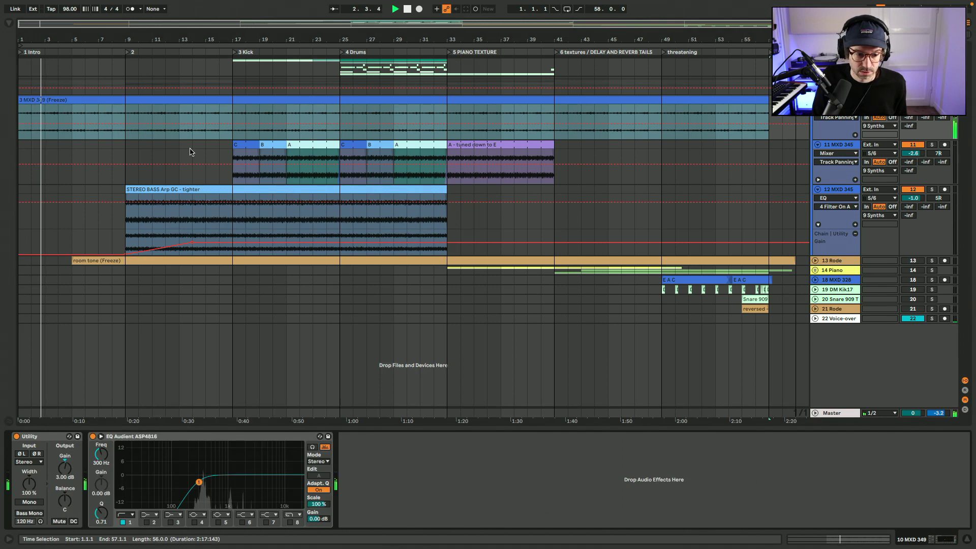
left_click(81, 99)
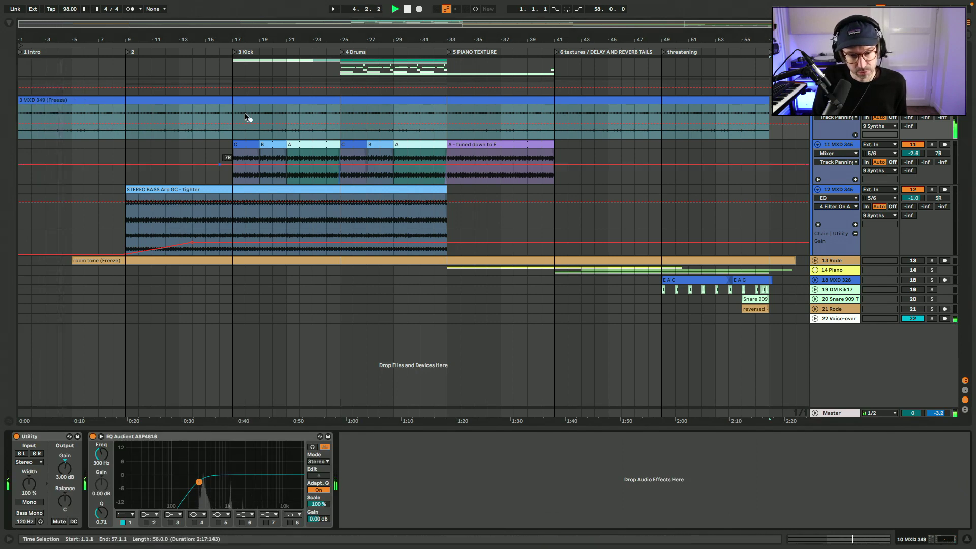
double_click(275, 99)
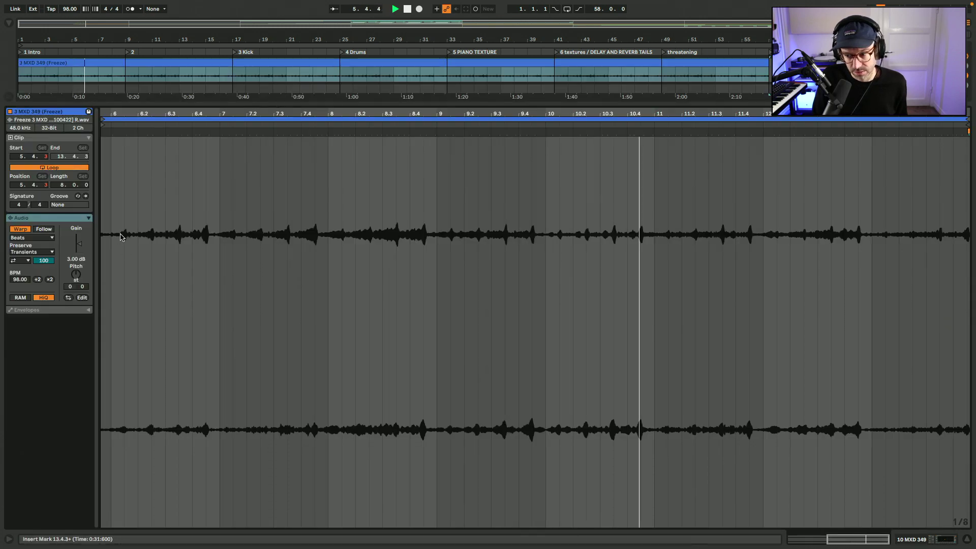
left_click(943, 540)
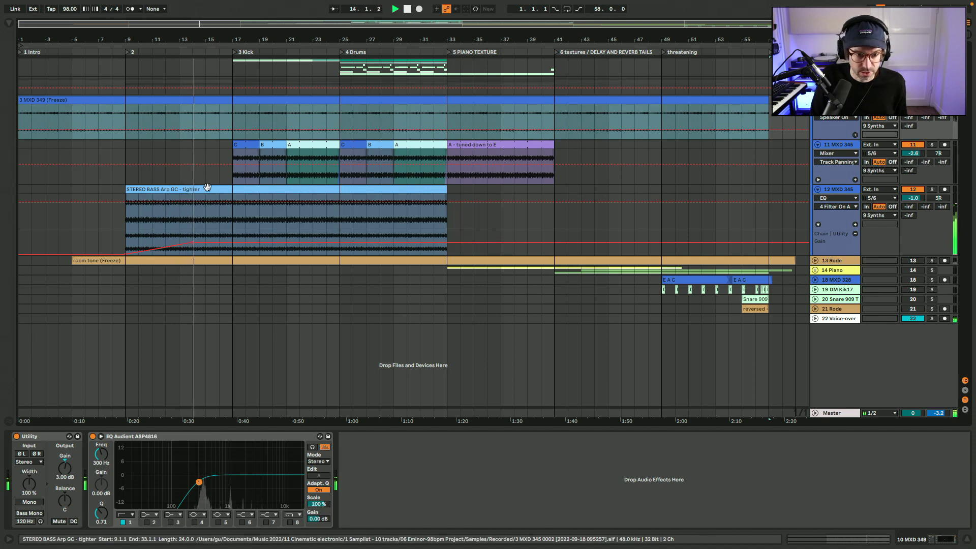
Select the STEREO BASS Arp GC - tighter clip on the 12 MXD 345 track to show its devices, and stop playback
left_click(206, 188)
key("space")
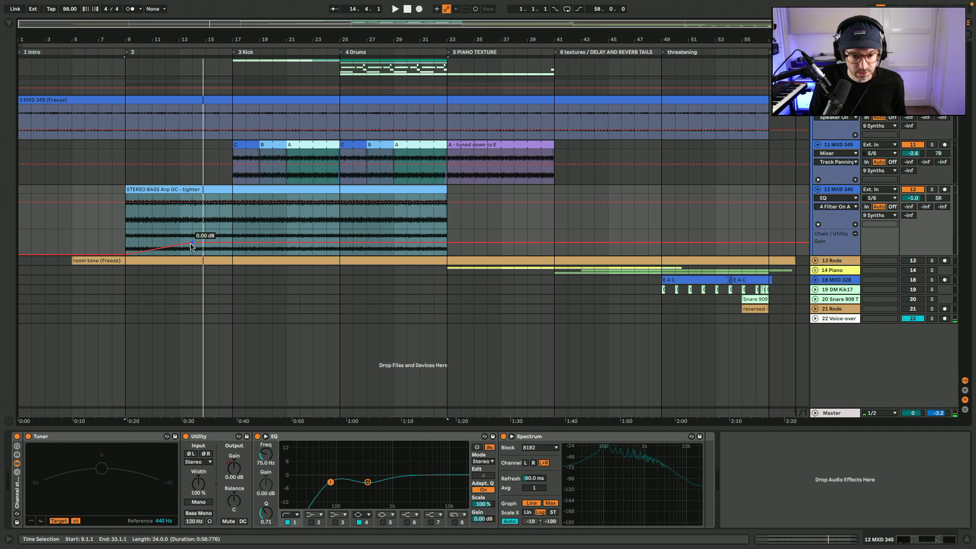
Play the arrangement from bar 14, inside the STEREO BASS Arp GC - tighter clip on the 12 MXD 345 track
left_click(202, 224)
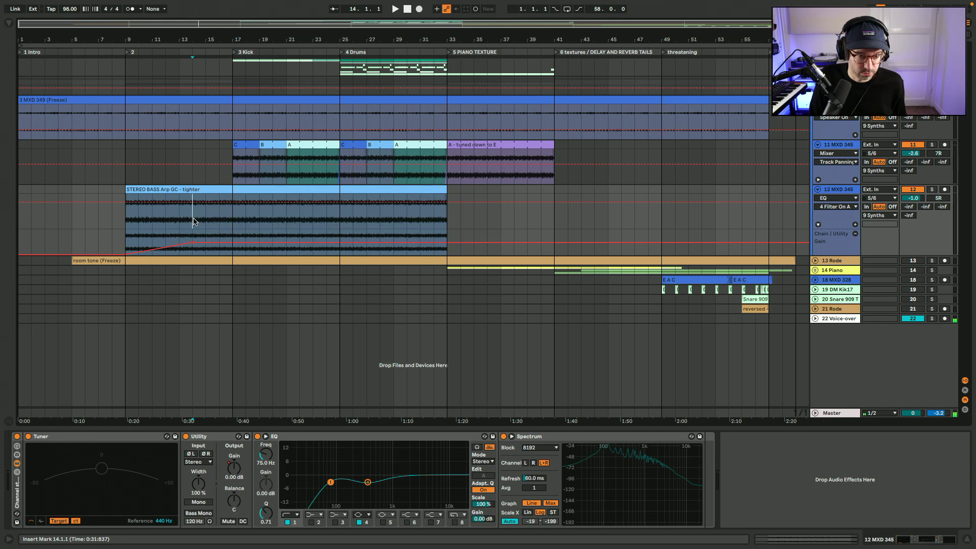
key("space")
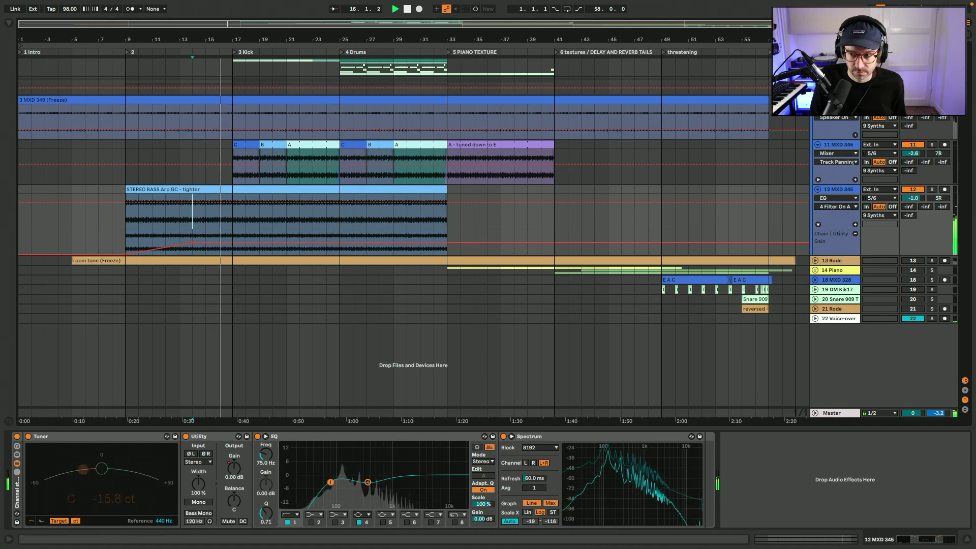
Audition the C clip at bar 17 on the 11 MXD 345 track with the 12 MXD 345 track muted, and reactivate that track while playing
left_click(250, 142)
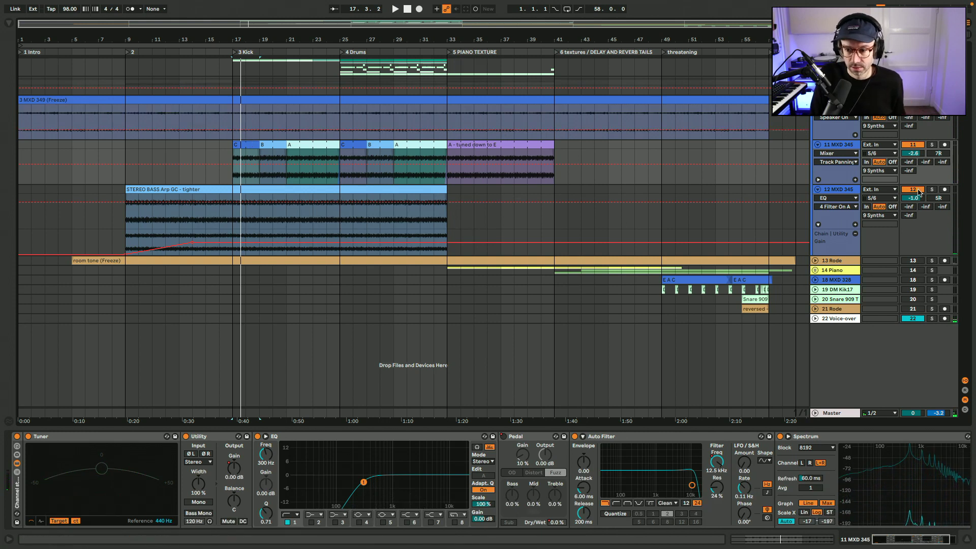
left_click(919, 191)
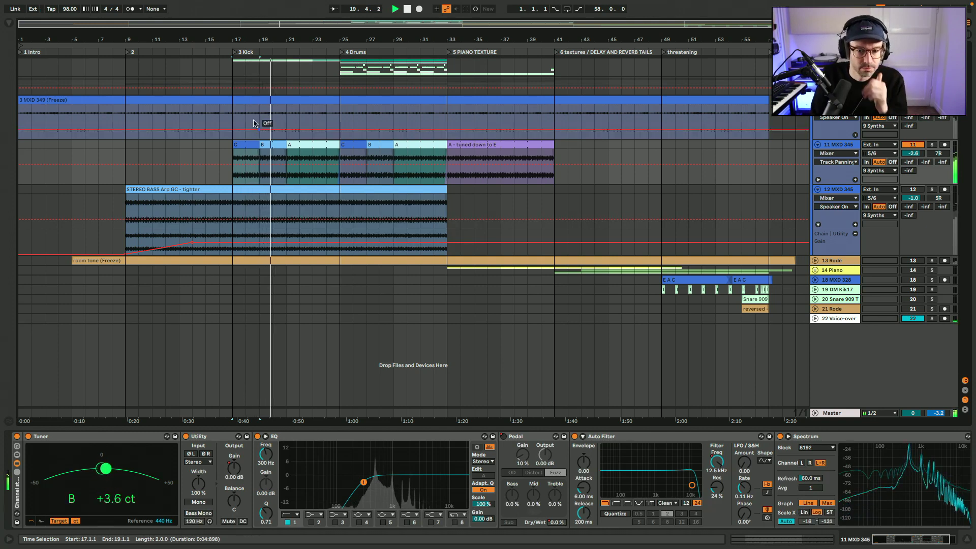
double_click(249, 143)
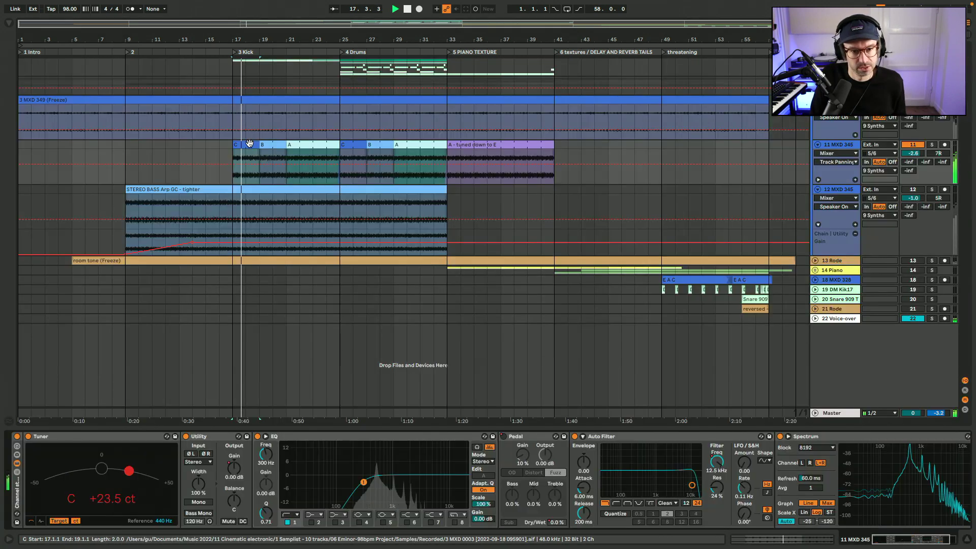
key("shift+Tab")
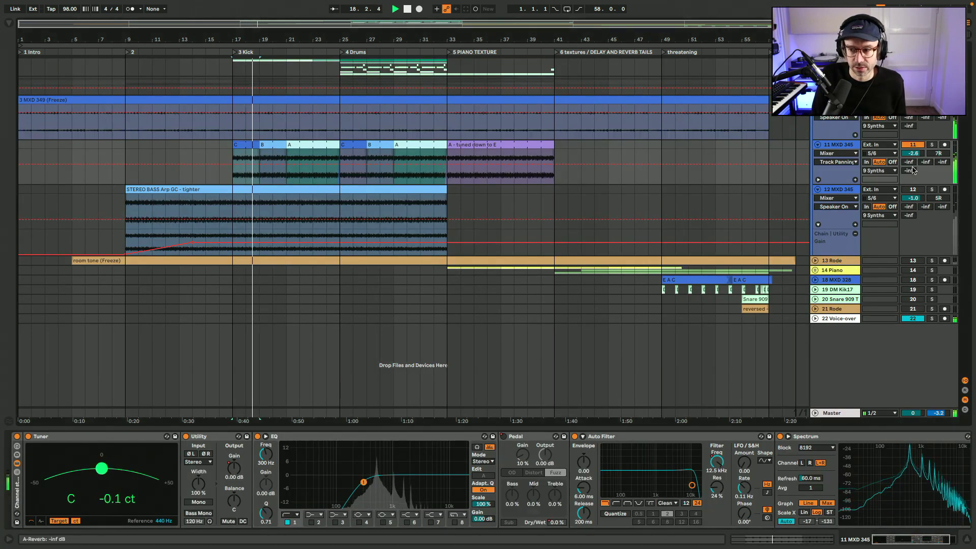
left_click(912, 189)
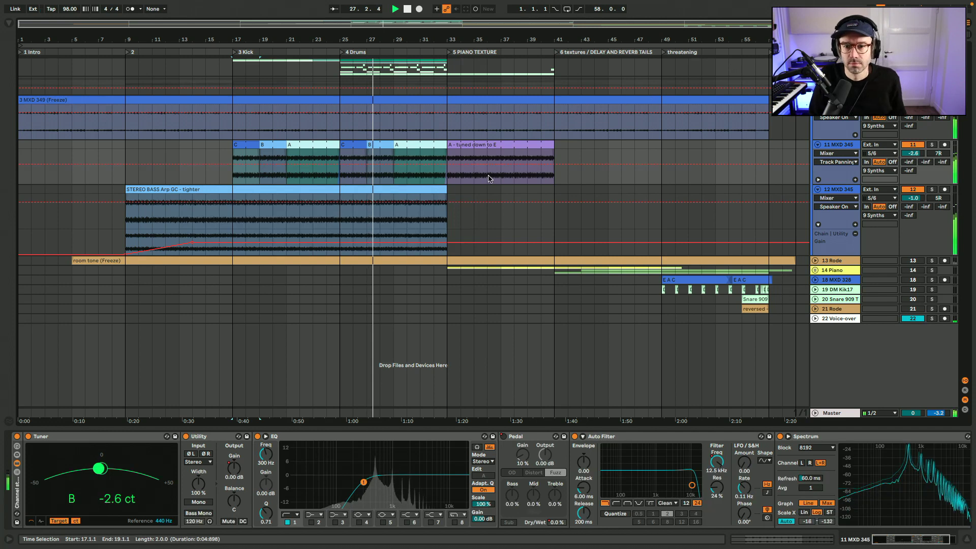
Stop playback and open the A - tuned down to E clip at bar 33 to examine its waveform and pitch setting
key("space")
left_click(443, 150)
left_click(465, 52)
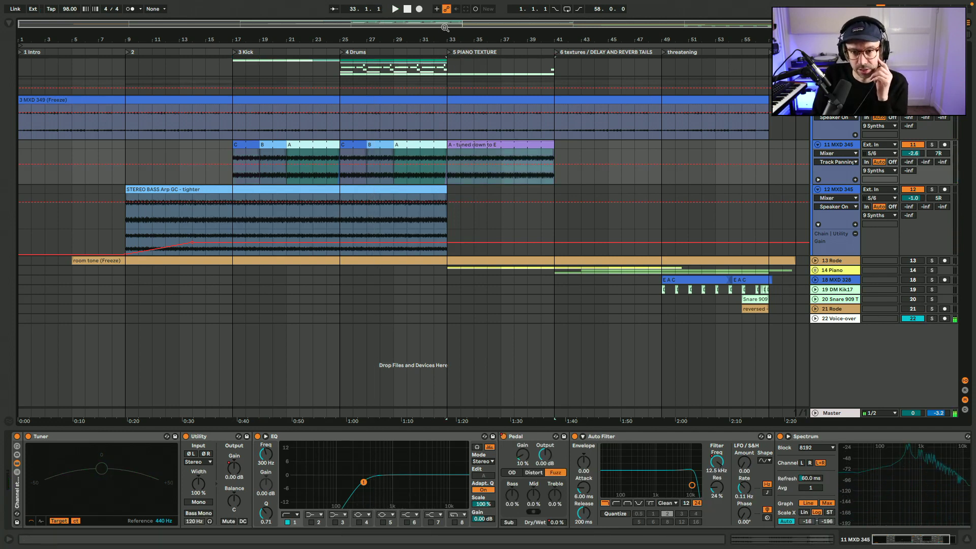
left_click_drag(445, 27, 438, 135)
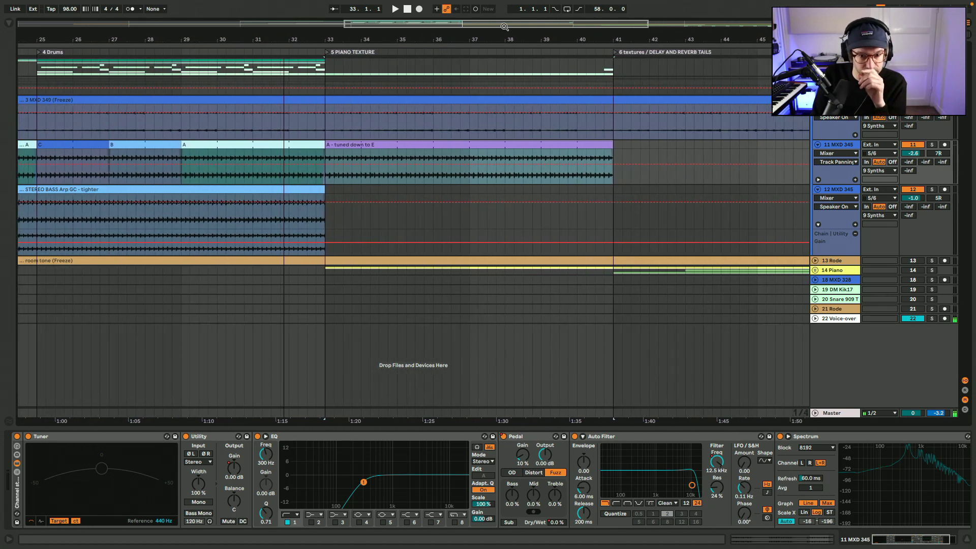
double_click(435, 144)
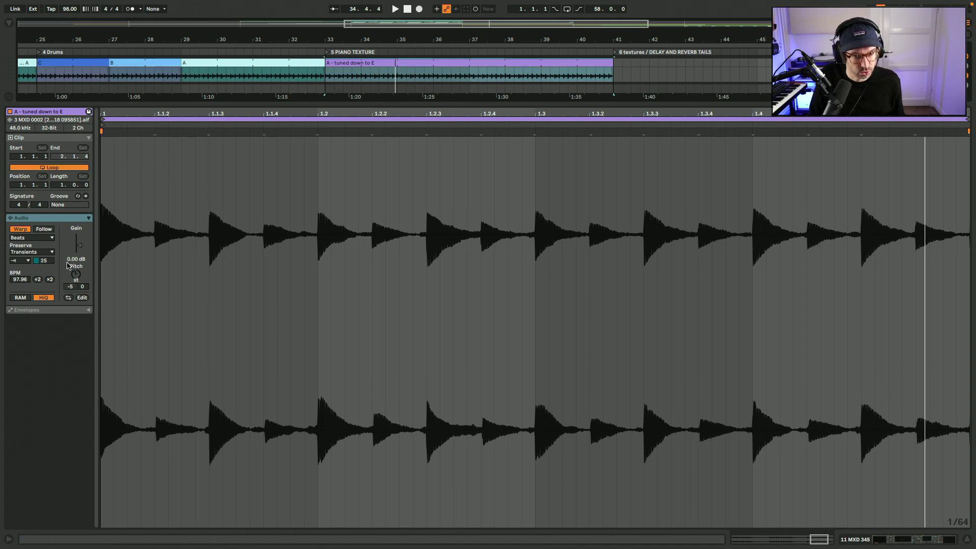
Hide the clip details, play from bar 33 and show the whole arrangement again
key("super+alt+l")
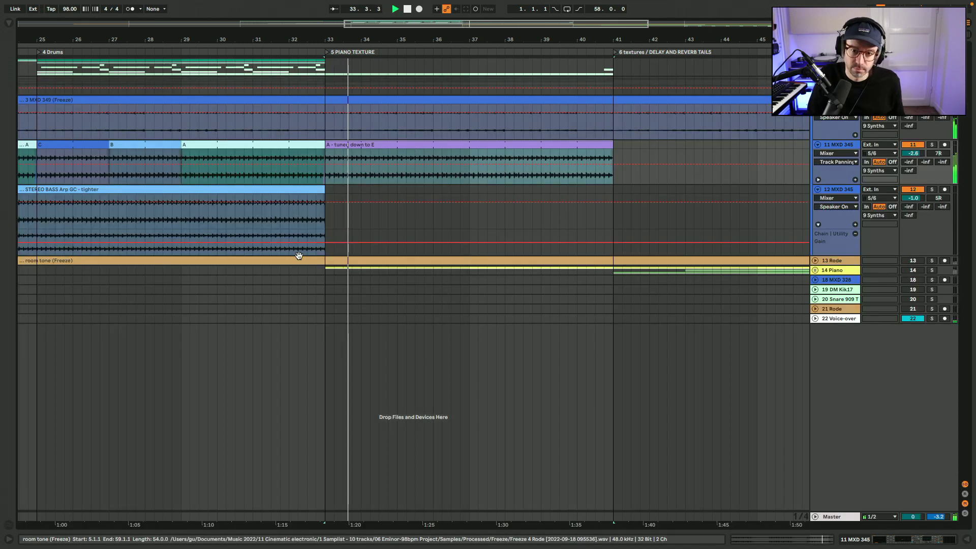
key("minus")
key("minus")
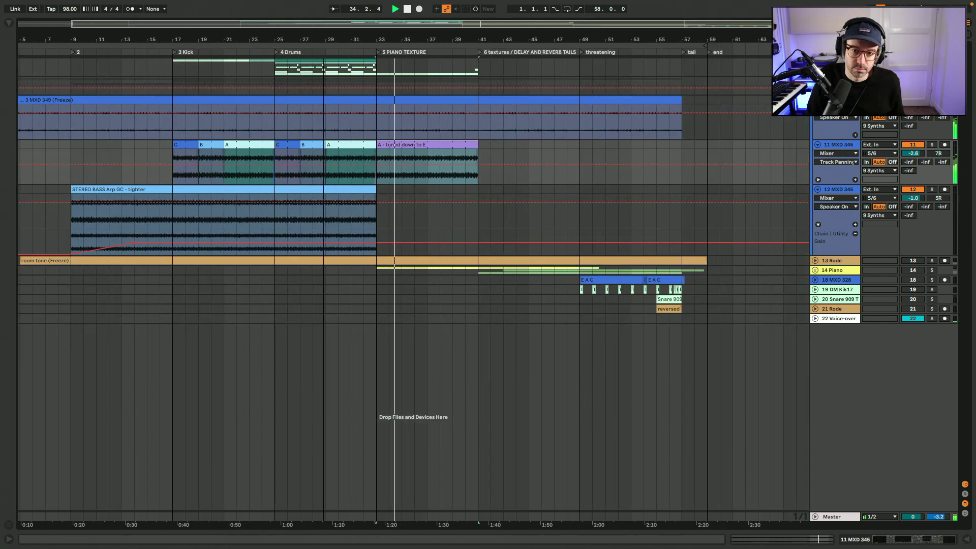
key("plus")
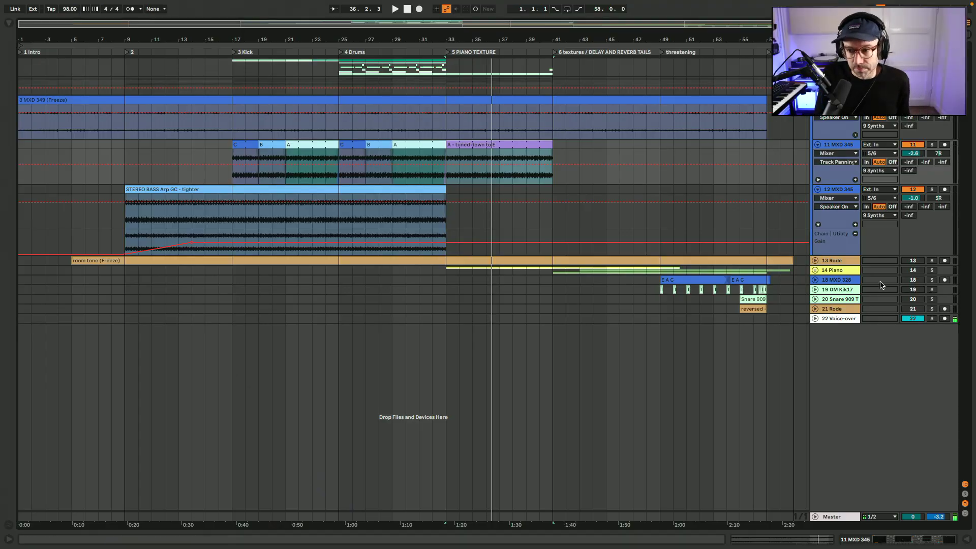
Expand and activate the 13 Rode track, and briefly play its room tone (Freeze) clip from bar 5
left_click(816, 261)
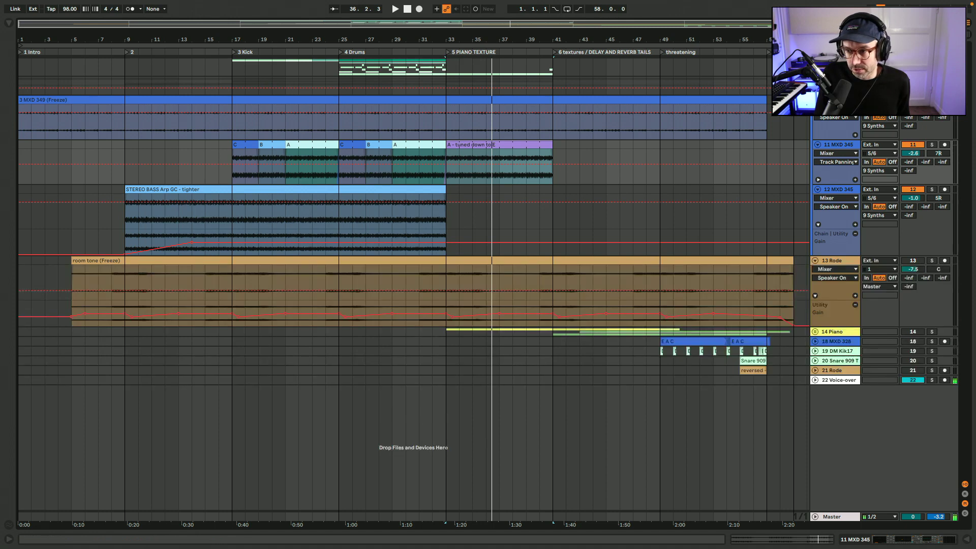
left_click(841, 261)
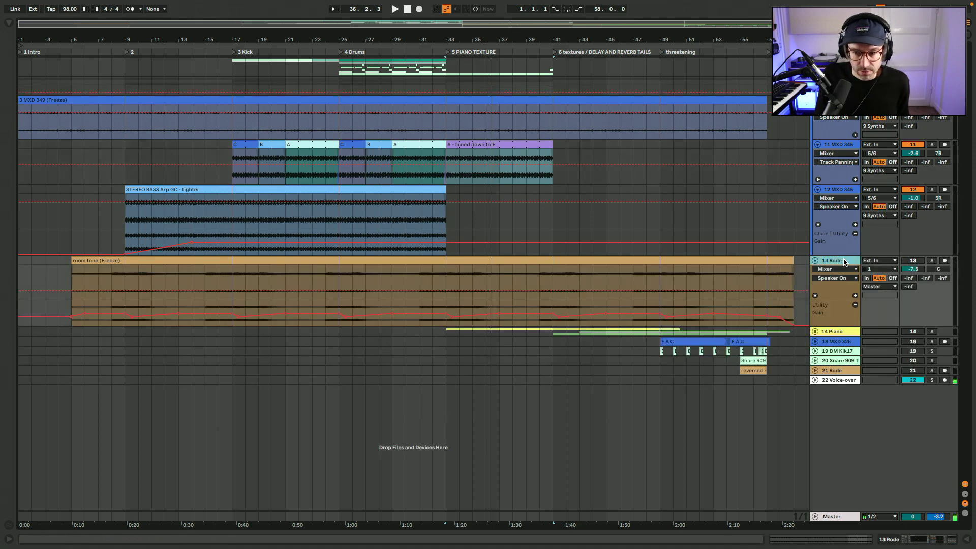
left_click(923, 260)
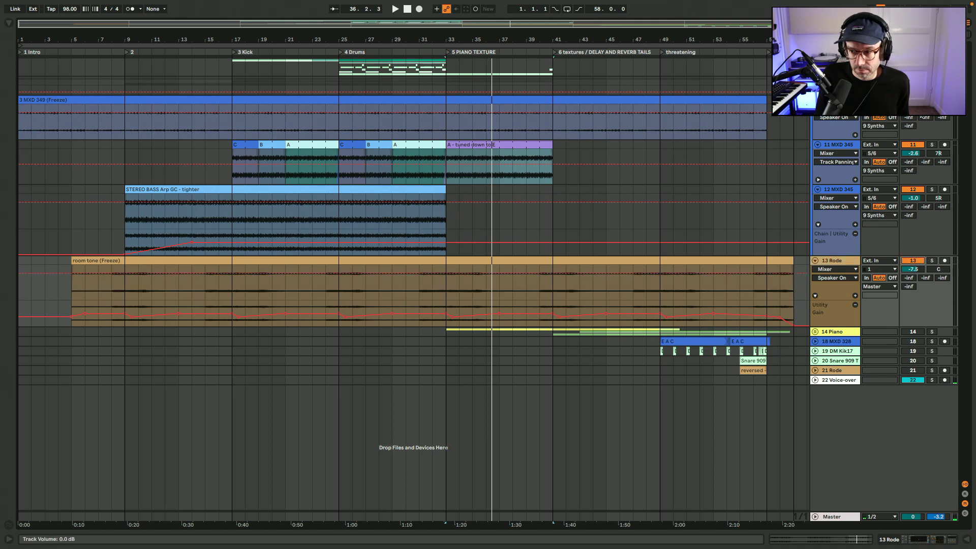
left_click(94, 260)
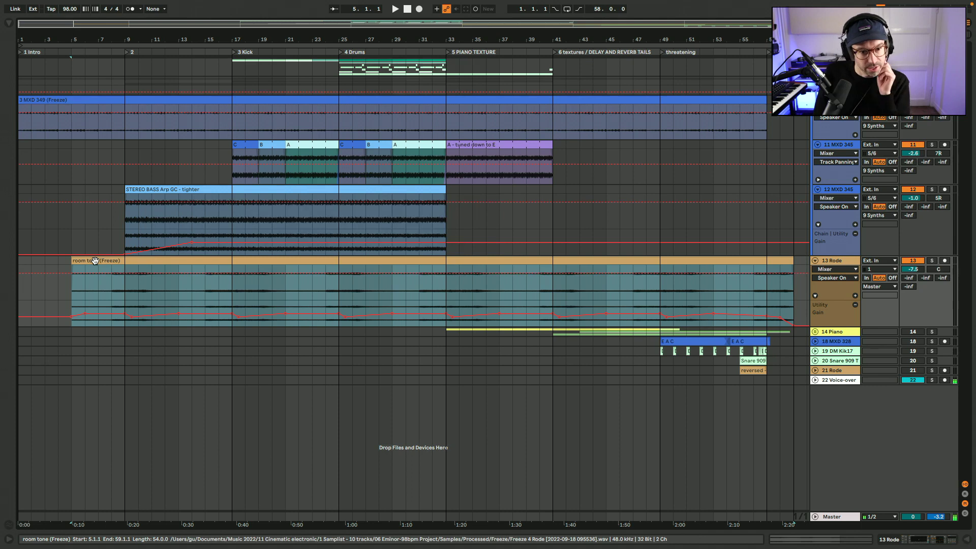
key("space")
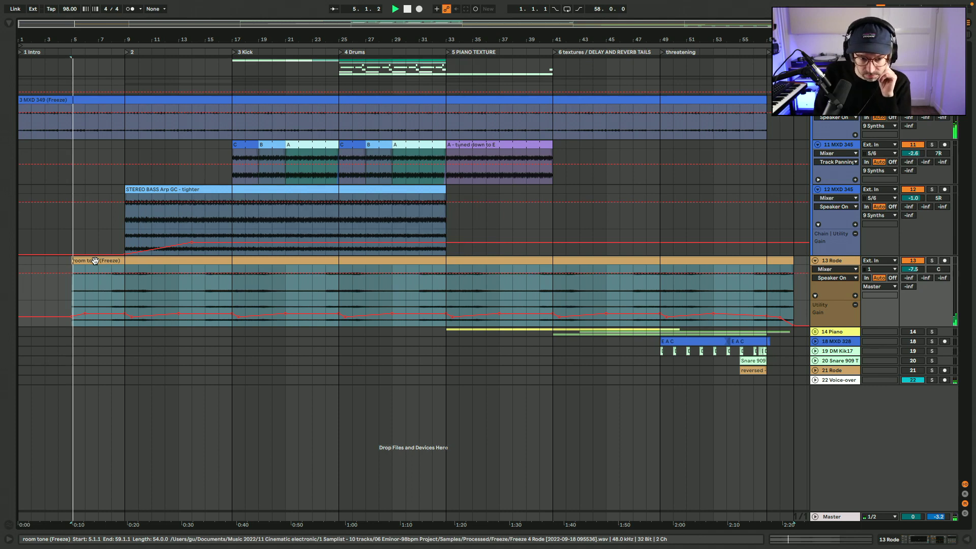
key("space")
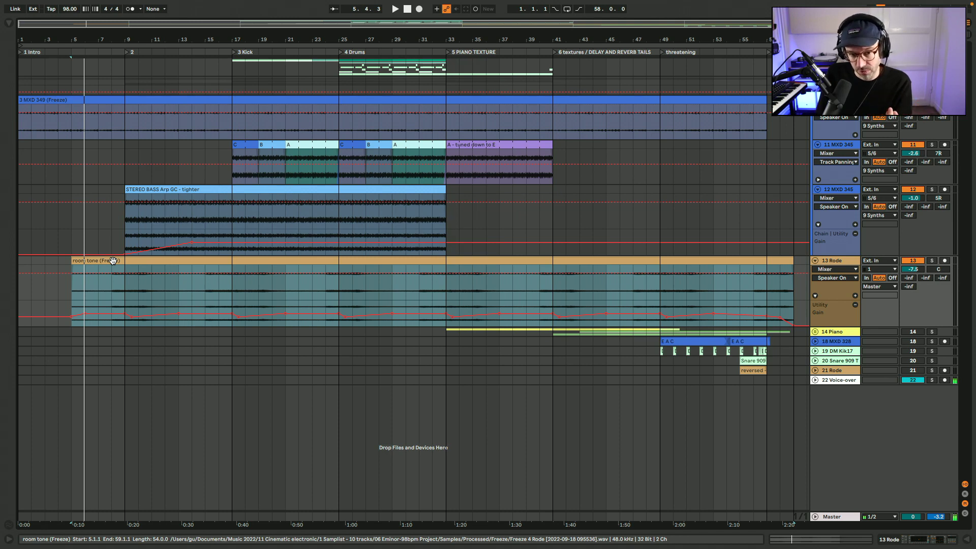
Examine the waveform of the room tone (Freeze) clip and the Delay and Auto Pan in the track's device chain
double_click(113, 261)
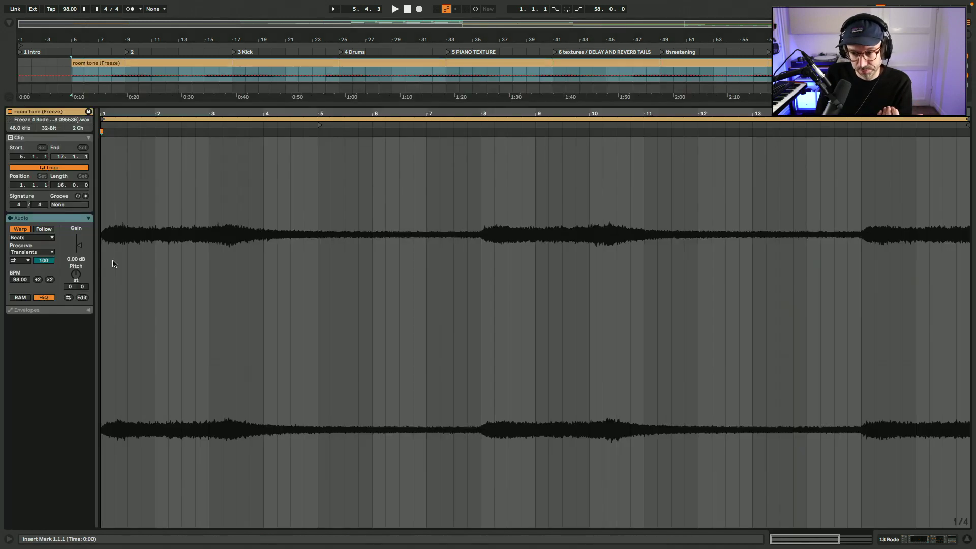
left_click(916, 540)
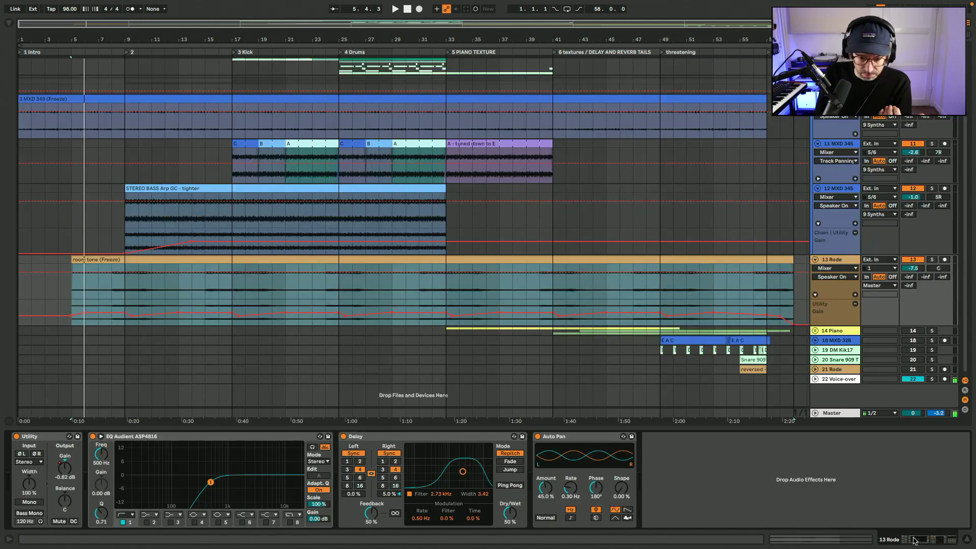
left_click(457, 443)
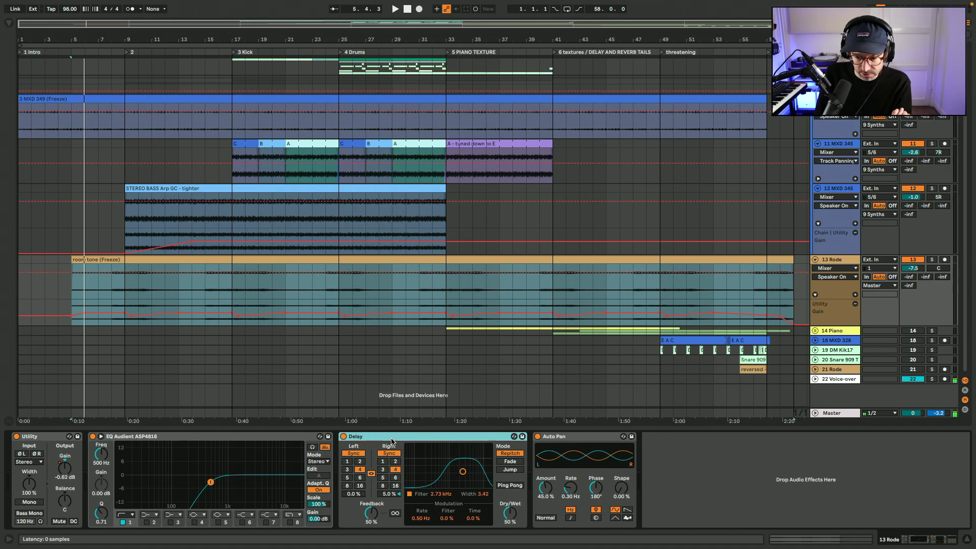
key("Right")
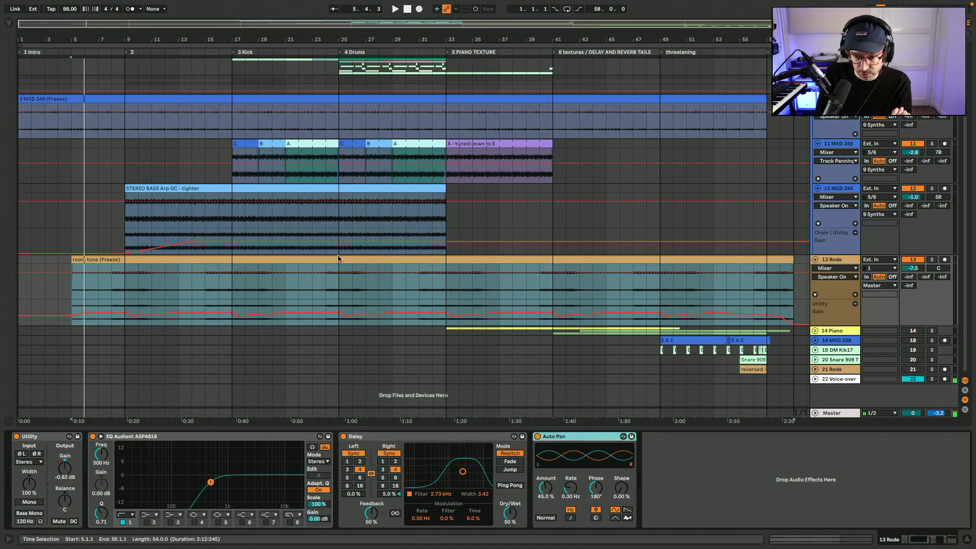
Play the room tone from bar 5 with the 22 Voice-over track switched off for a moment and back on
left_click(175, 261)
key("space")
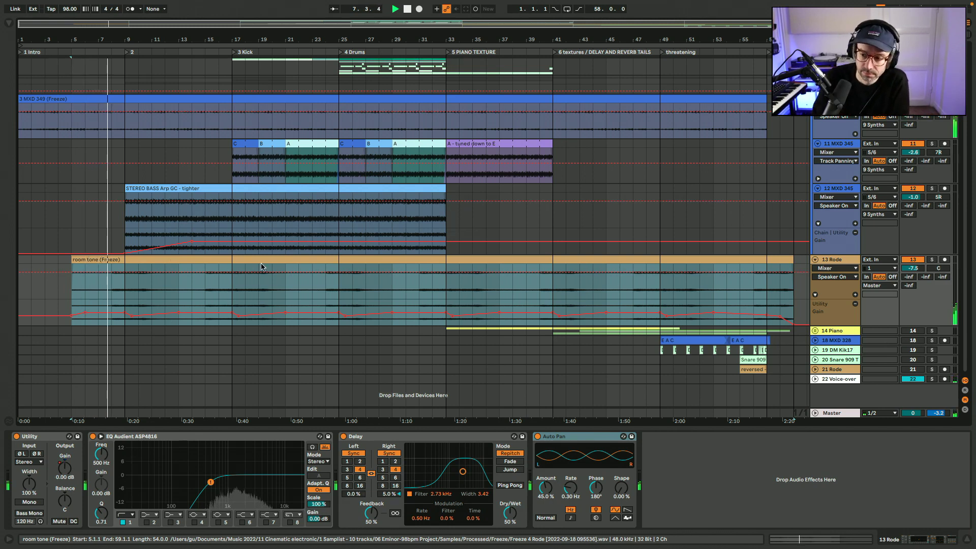
left_click(913, 380)
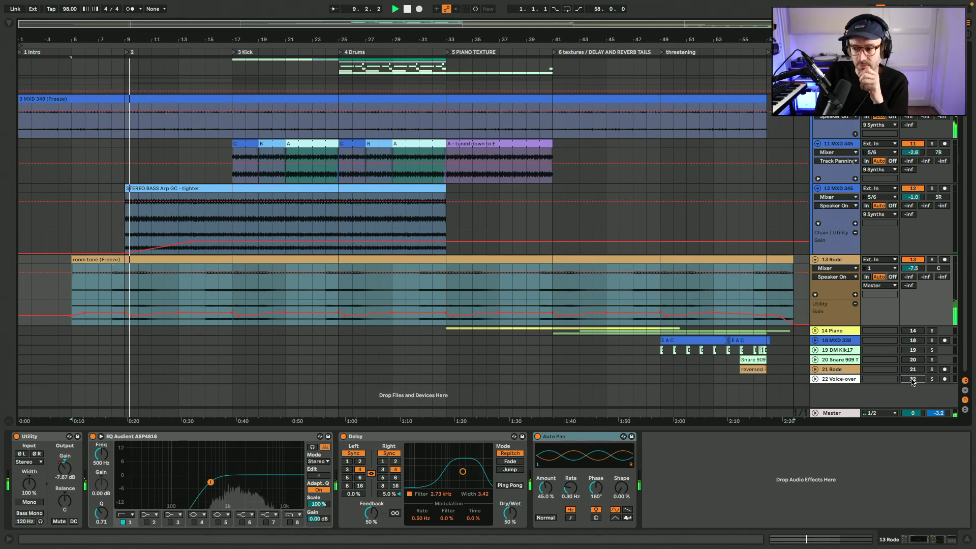
left_click(913, 379)
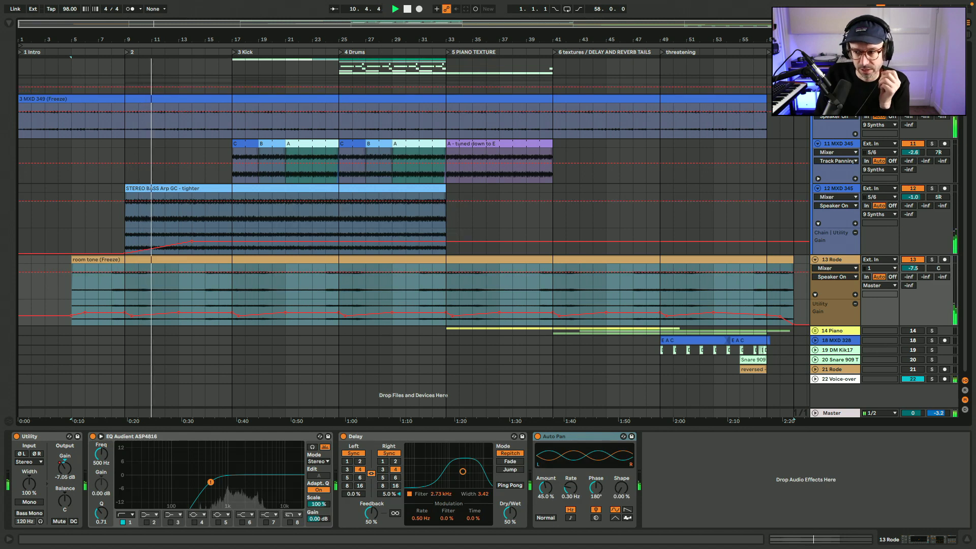
Audition the active layers together from bars 1, 5, 9 and 25, and stop playback
left_click(19, 259)
key("space")
key("space")
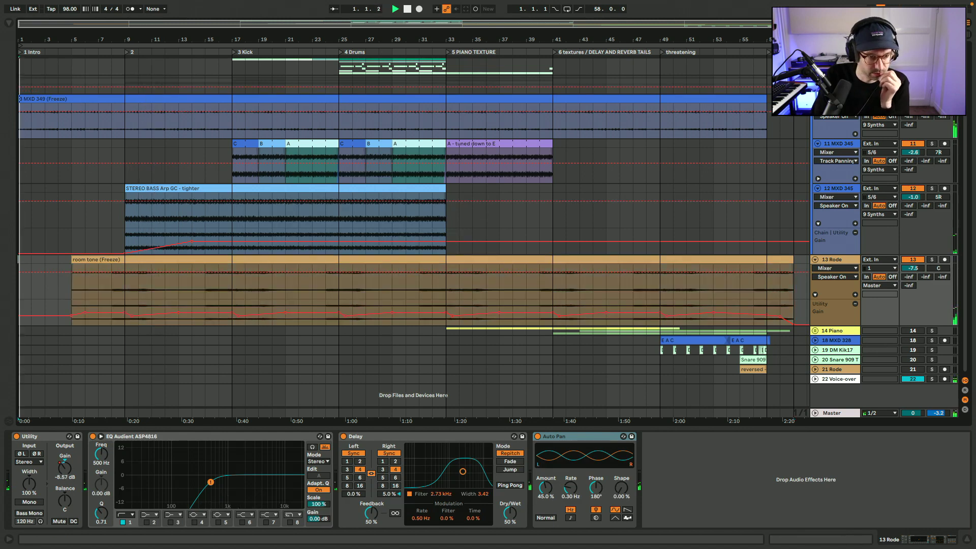
key("space")
left_click(81, 59)
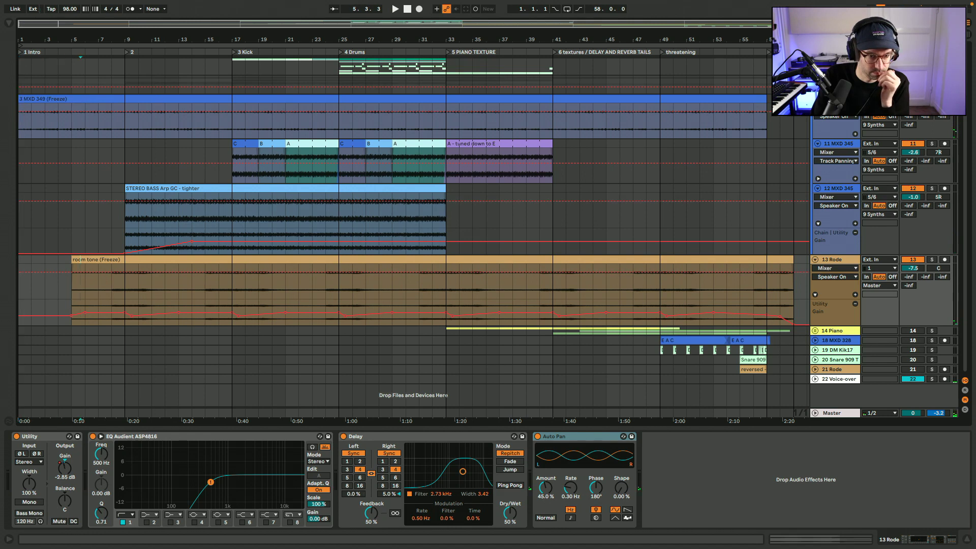
key("space")
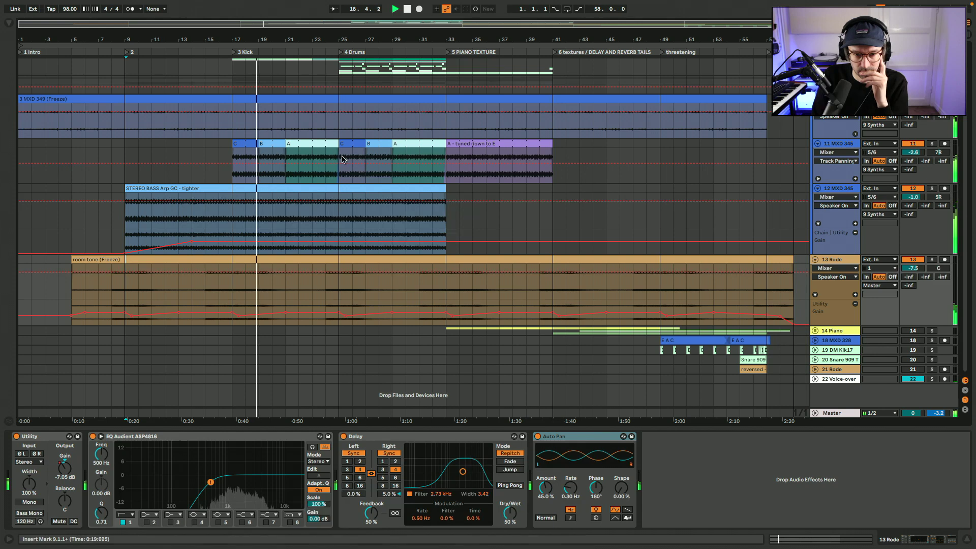
left_click(340, 132)
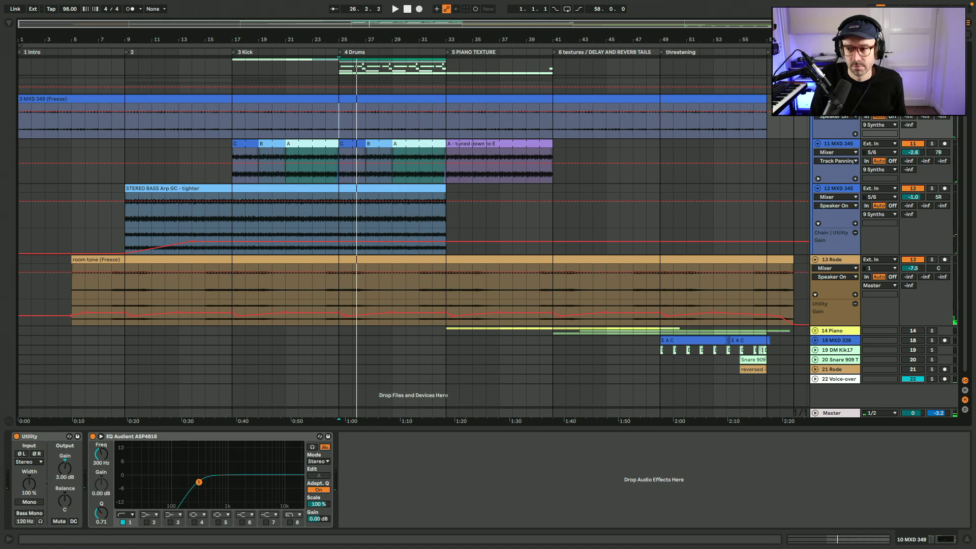
Collapse the 9 Synths group and expand the 14 Piano group
key("Left")
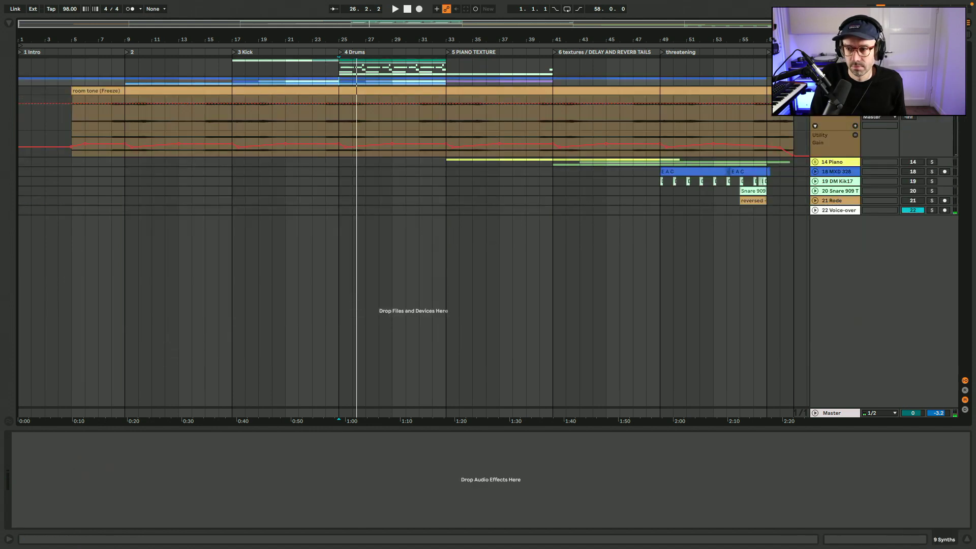
left_click(815, 162)
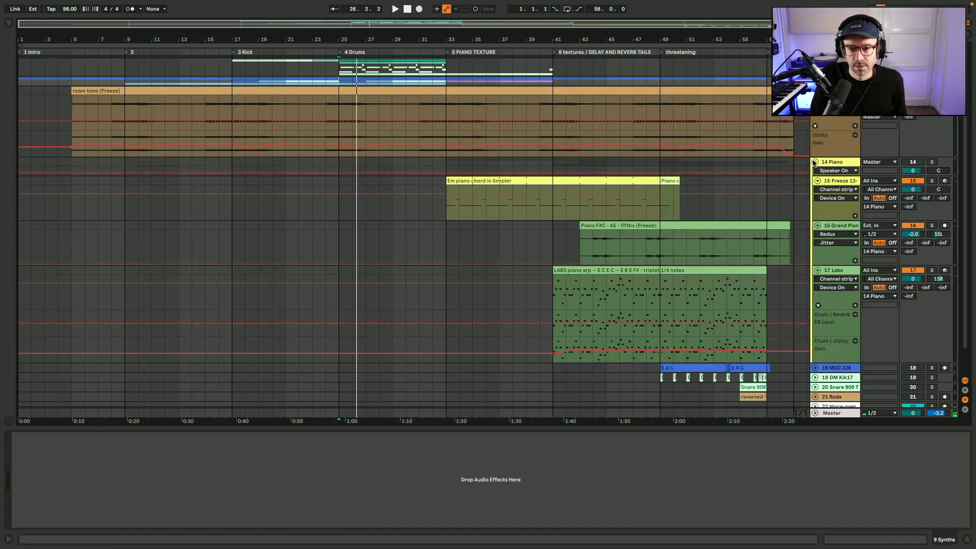
Activate the 14 Piano group and select the Em piano chord in Simpler clip on its first track, with the track's devices shown
left_click(442, 211)
scroll(440, 218, "right", 2)
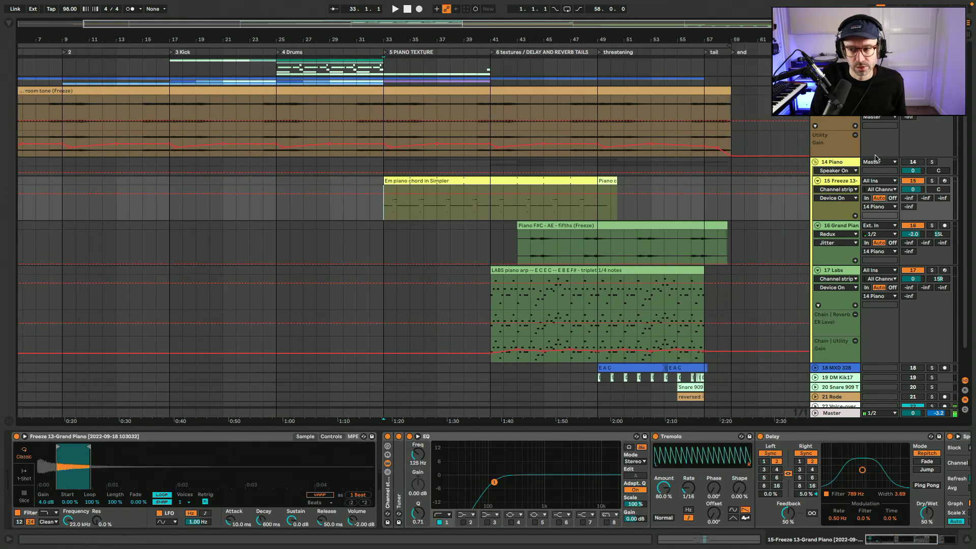
left_click(914, 162)
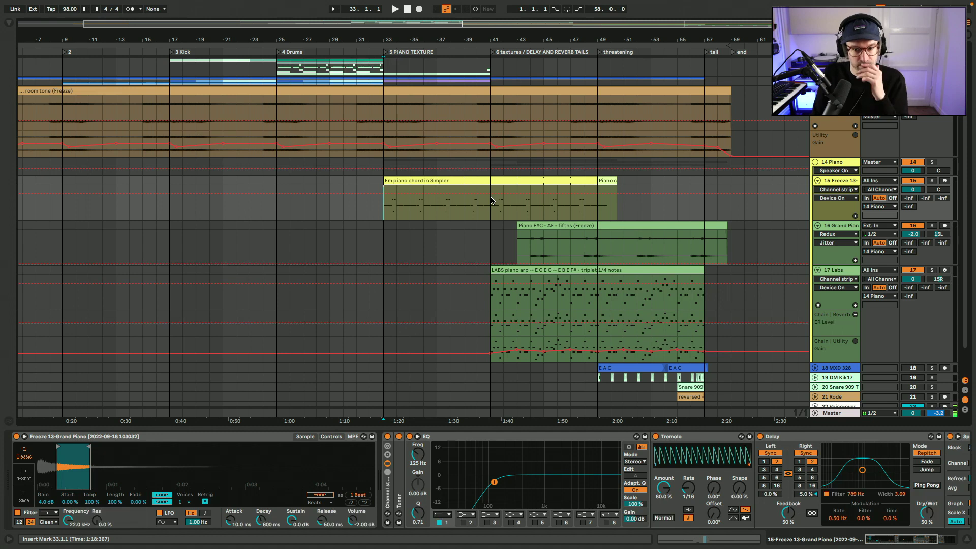
left_click(449, 182)
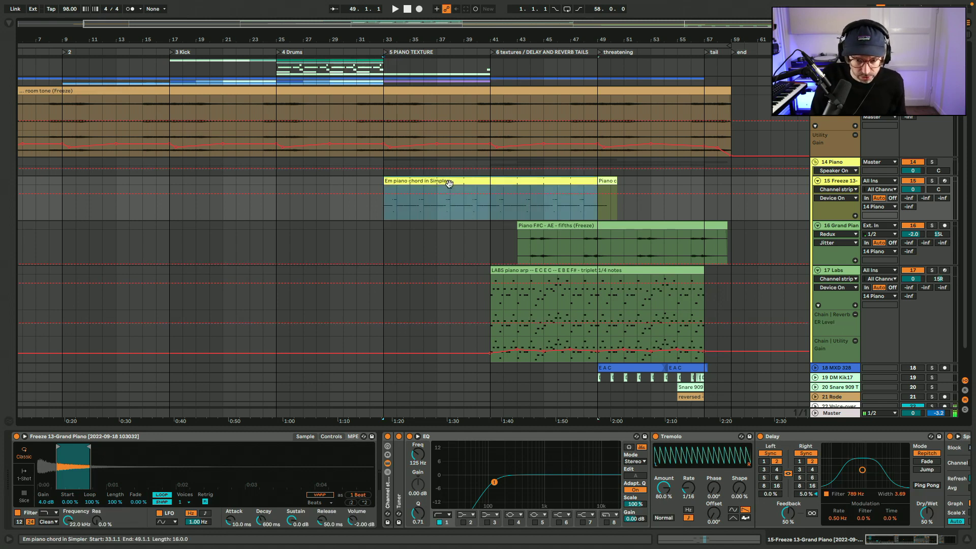
View the notes of the Em piano chord in Simpler clip, return to its devices and play it briefly from bar 33
double_click(449, 183)
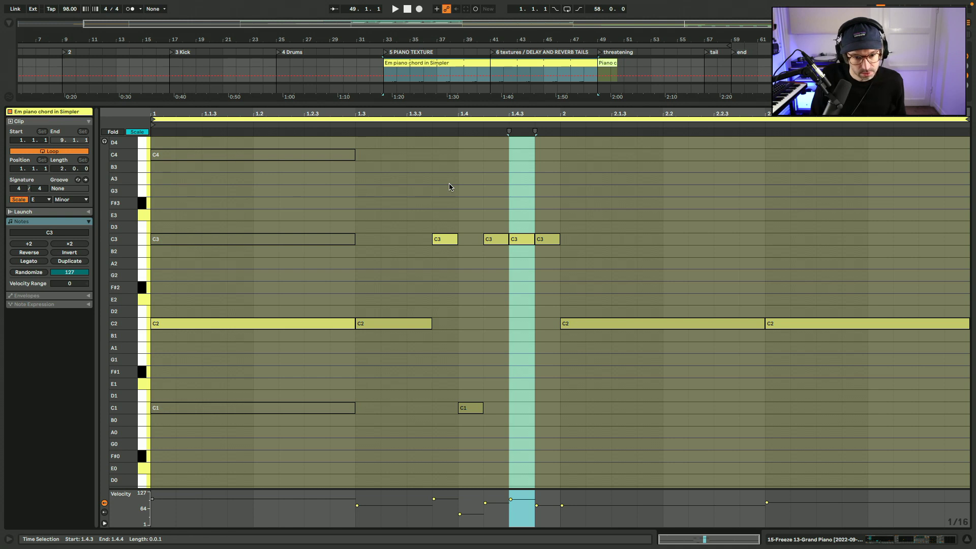
key("shift+Tab")
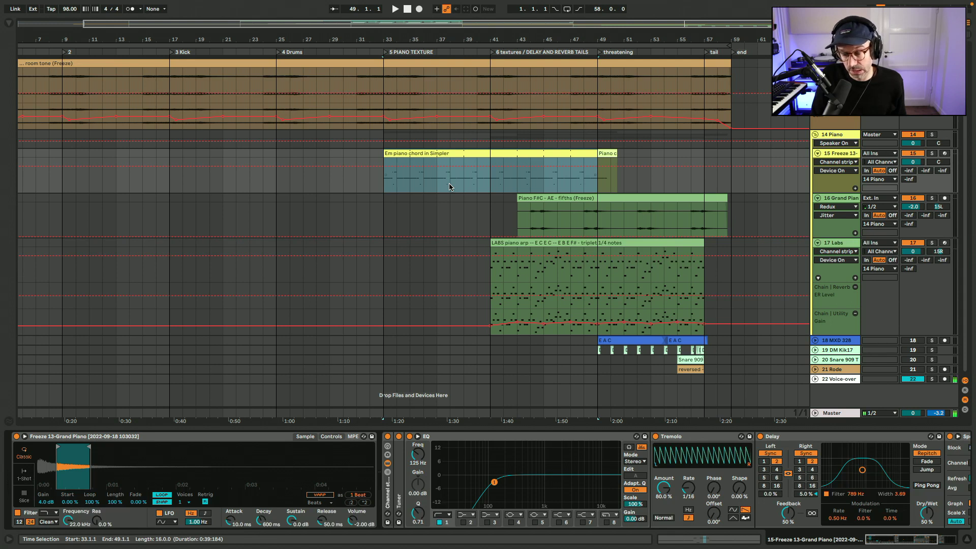
key("space")
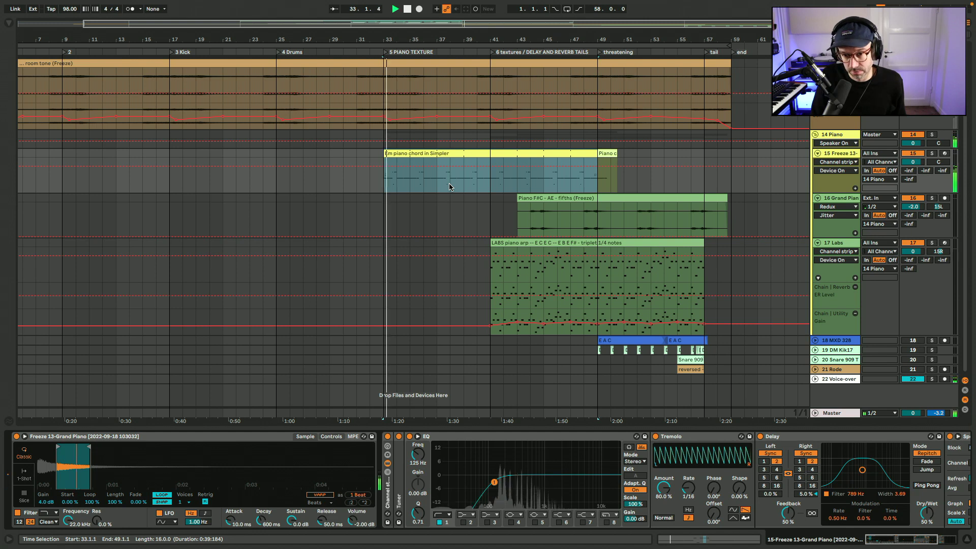
key("space")
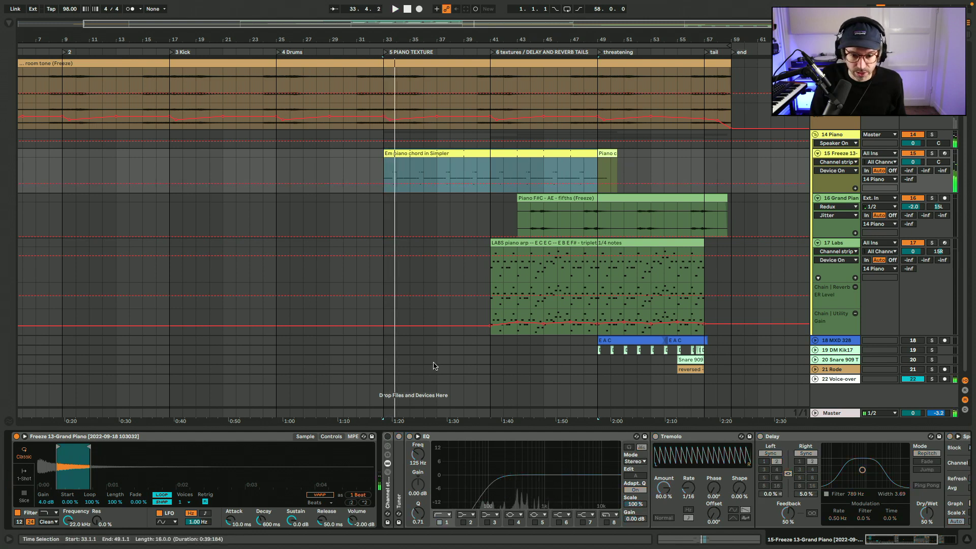
Compare the Em piano chord from bar 33 with its effects bypassed and enabled, checking the EQ, Tremolo, Delay and Spectrum devices
left_click(405, 152)
key("space")
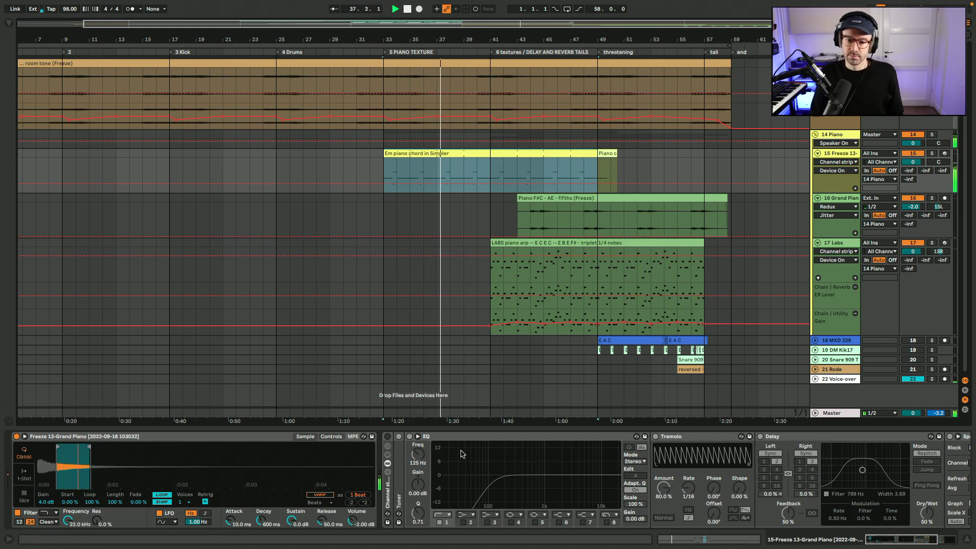
left_click(418, 440)
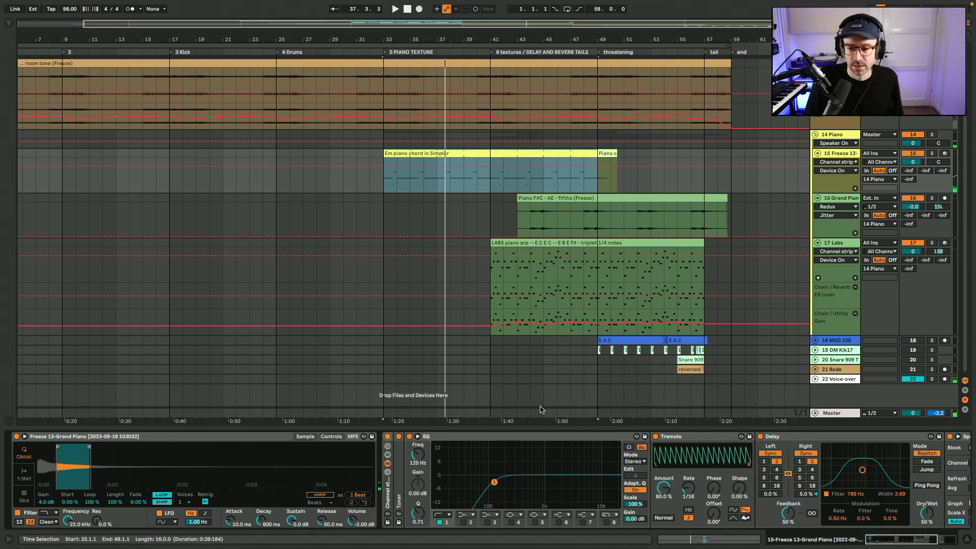
scroll(541, 406, "right", 2)
left_click(690, 437)
left_click(794, 439)
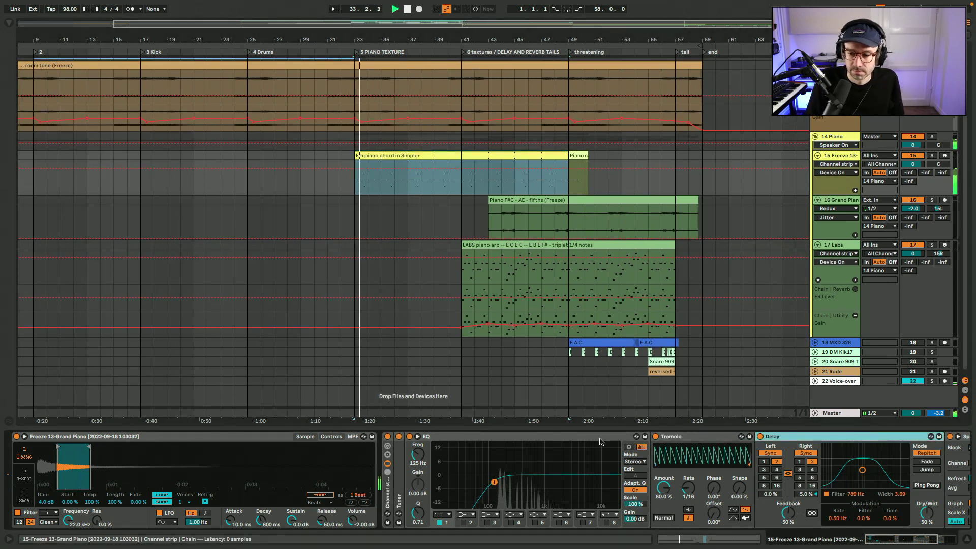
scroll(613, 478, "right", 5)
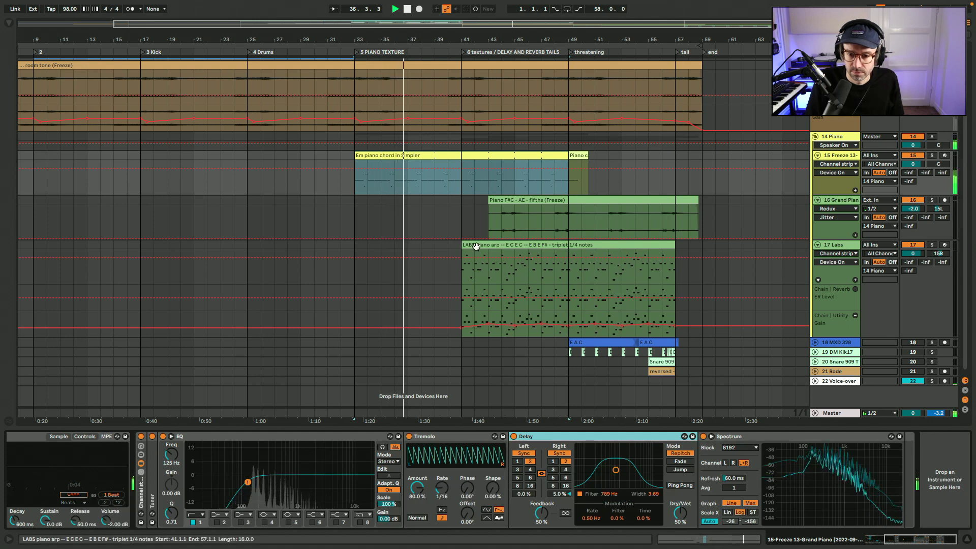
Audition the LABS piano arp clip from bar 41 with tracks 15 and 16 switched off, viewing its notes and returning to its devices
left_click(954, 242)
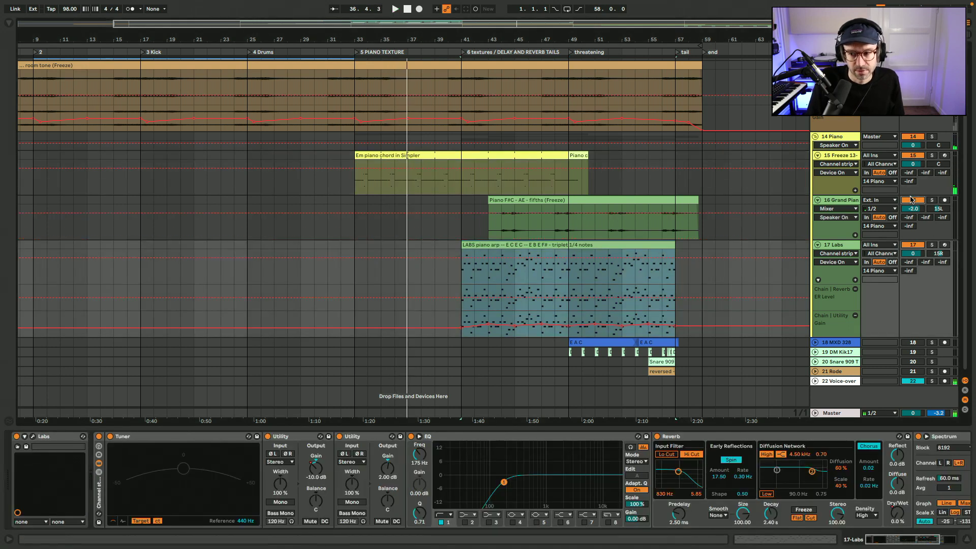
left_click(519, 294)
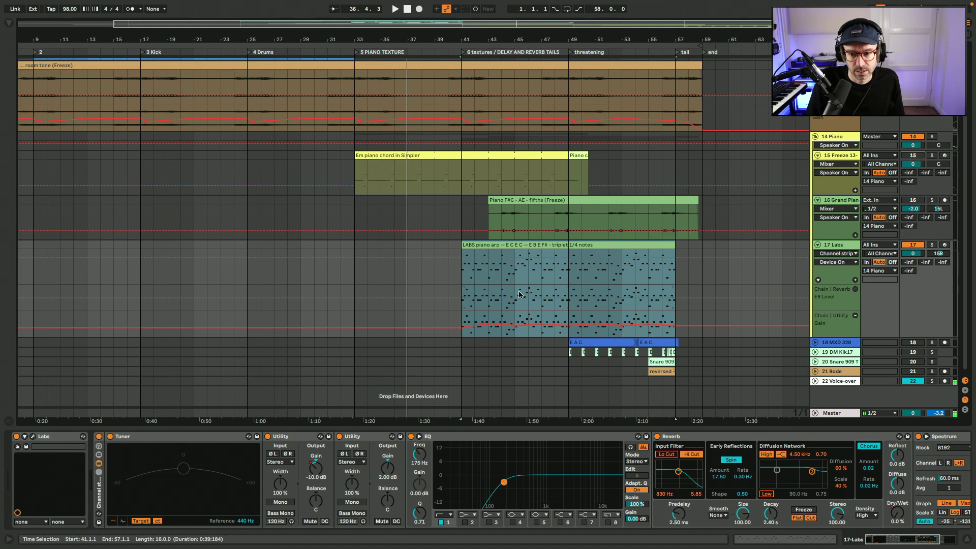
double_click(494, 243)
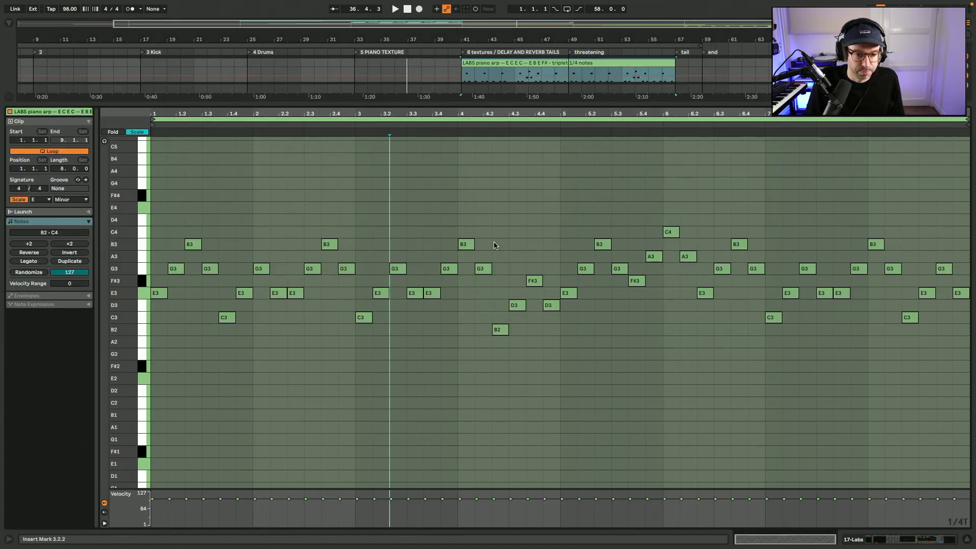
key("space")
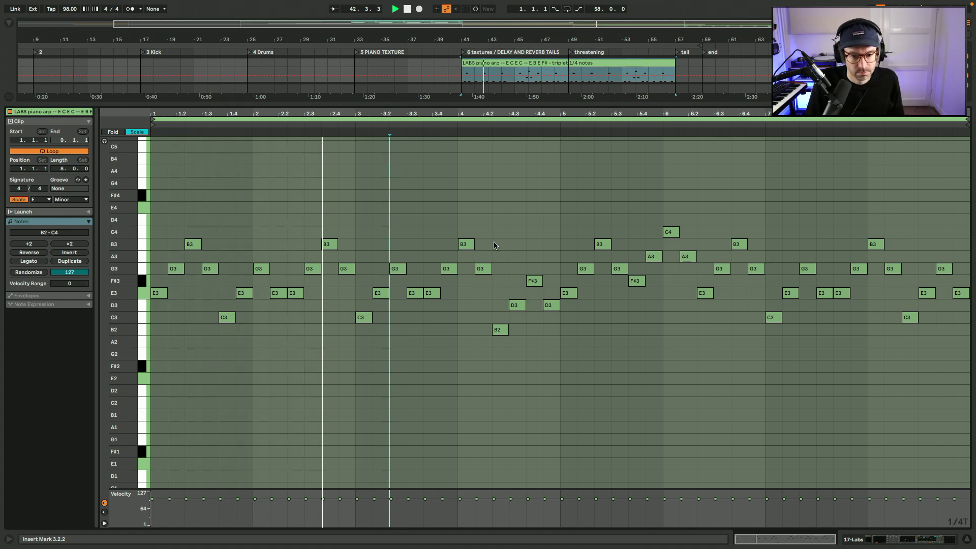
key("shift+Tab")
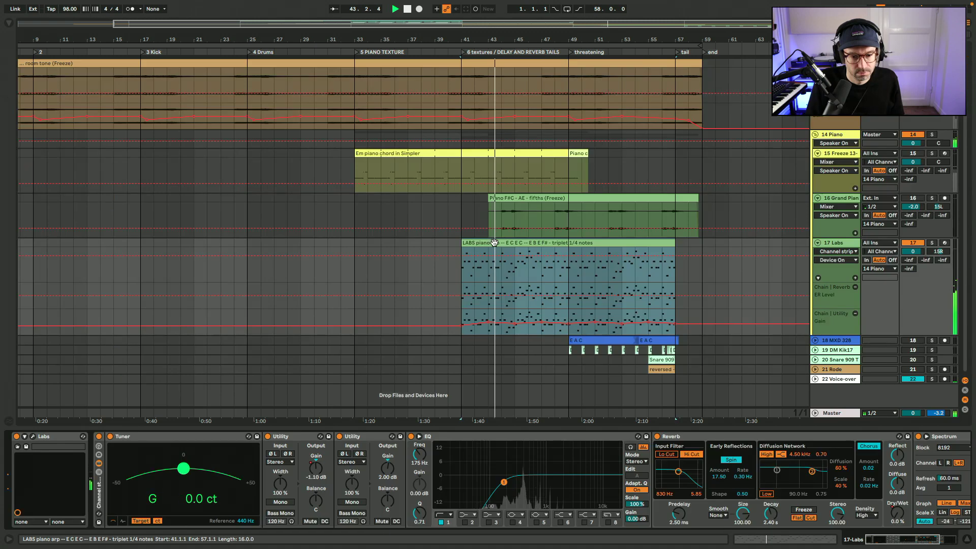
Stop playback and open the Labs instrument window to look at its Soft Piano preset, then close the window
left_click(33, 436)
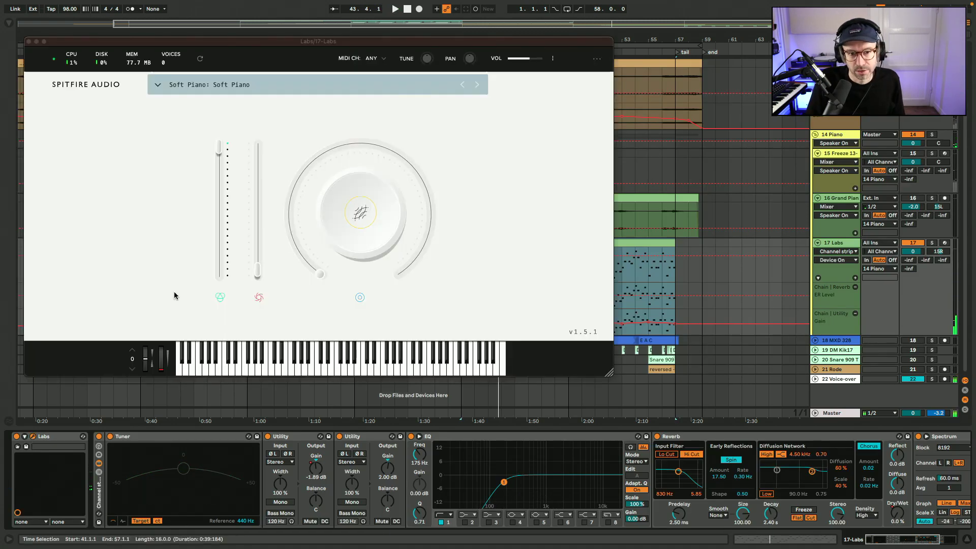
left_click_drag(249, 40, 389, 64)
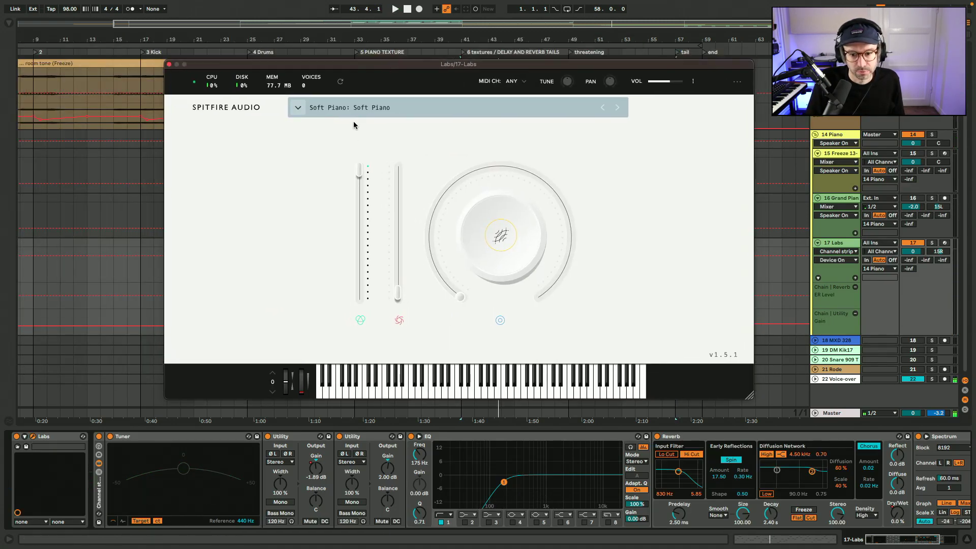
left_click(169, 64)
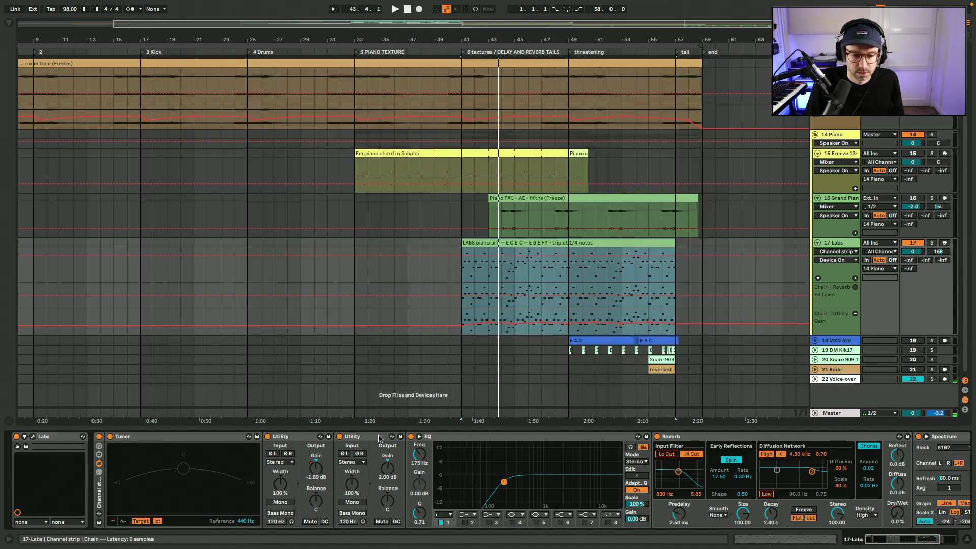
Check the Reverb on the 17 Labs track and play the LABS piano arp from bar 41 together with track 15
left_click(690, 437)
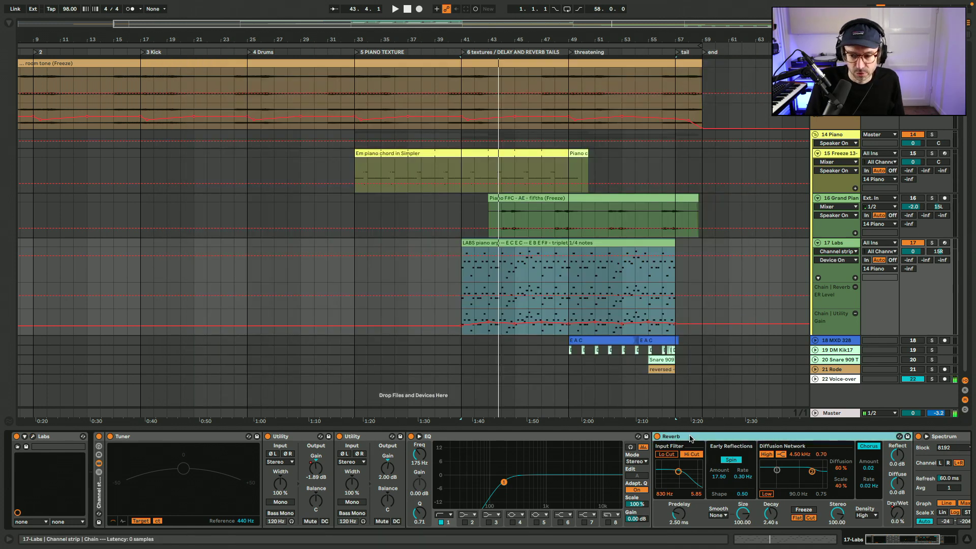
left_click(536, 243)
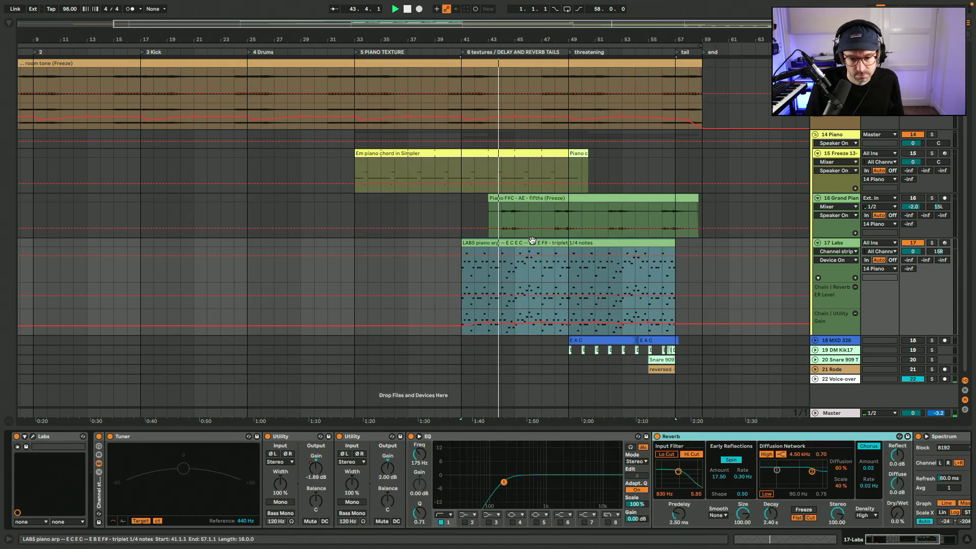
key("space")
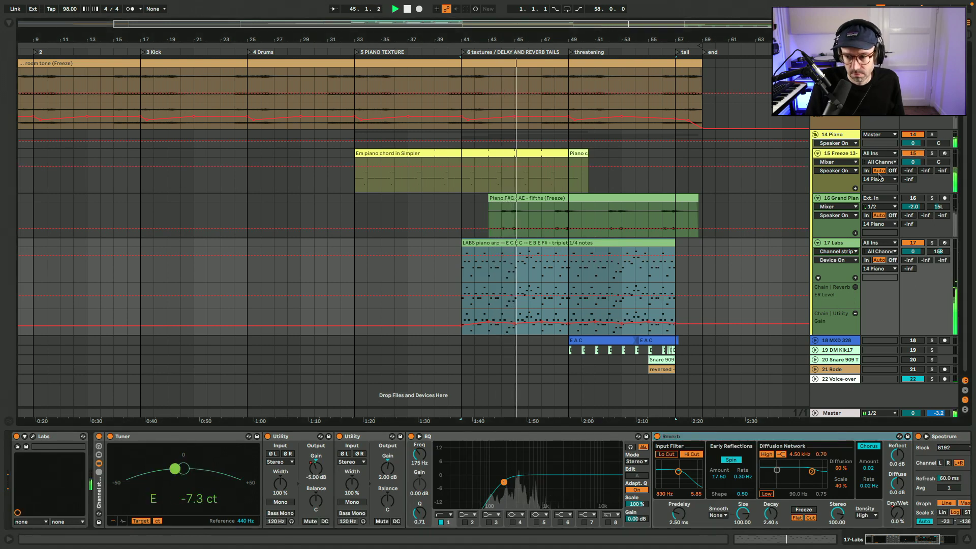
Audition the Piano F#C - AE - fifths clip from bar 43 with only track 16 of the piano group active, viewing its waveform
left_click(924, 198)
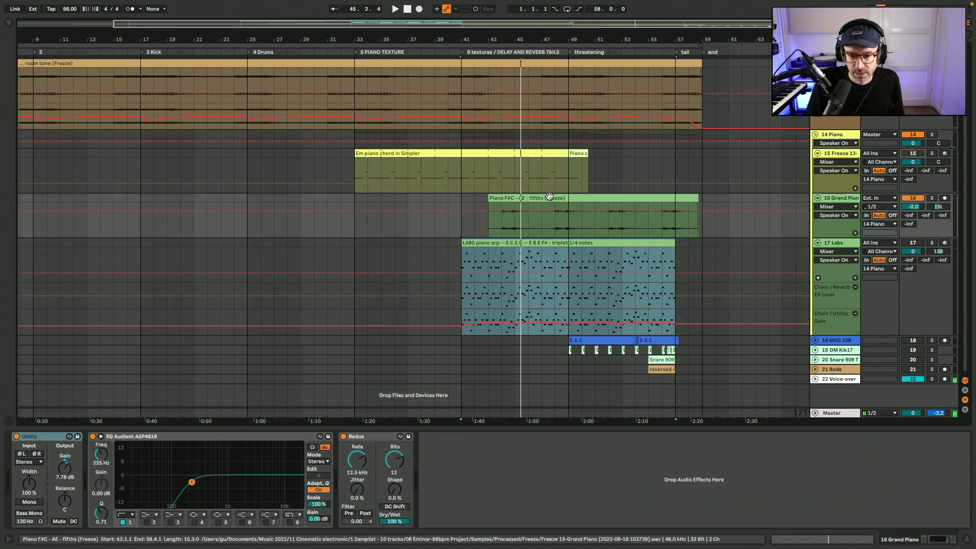
left_click(549, 197)
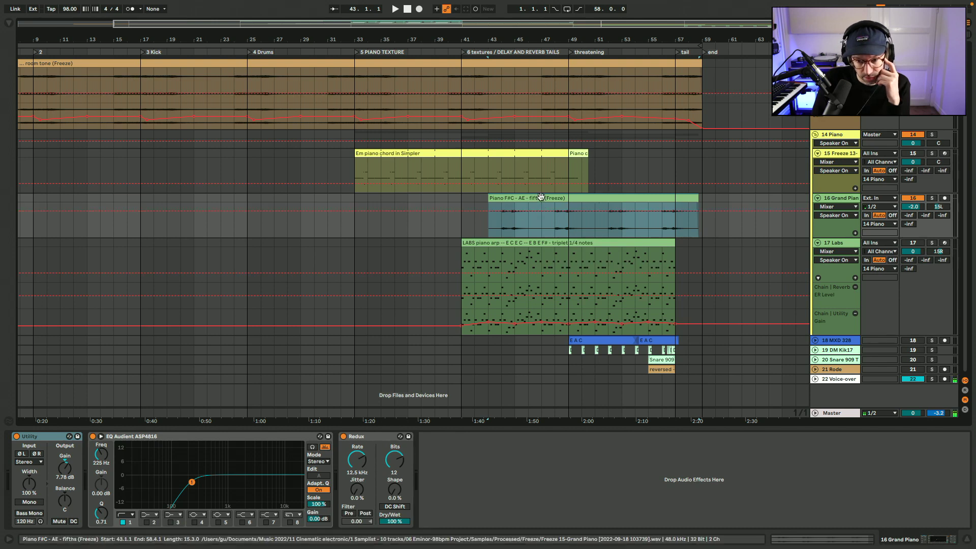
double_click(518, 198)
key("space")
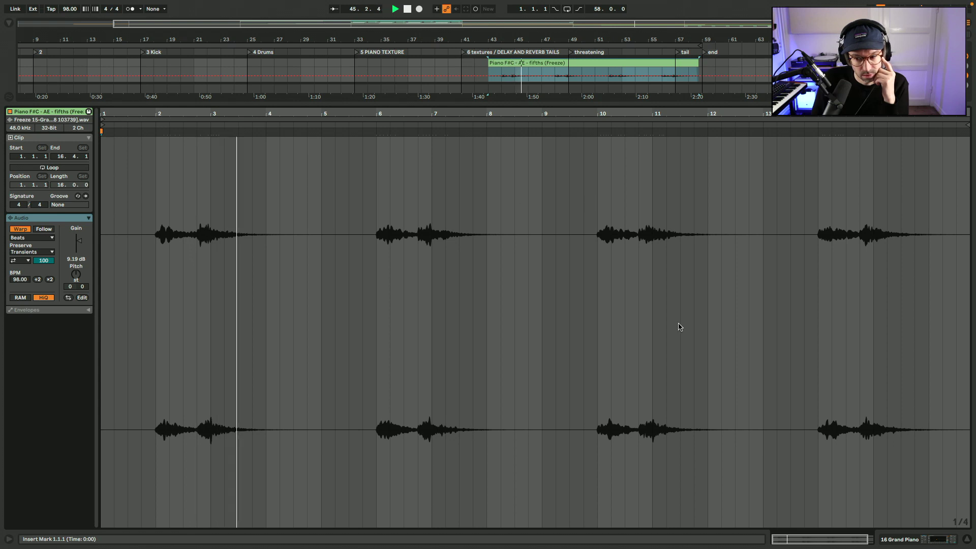
key("shift+Tab")
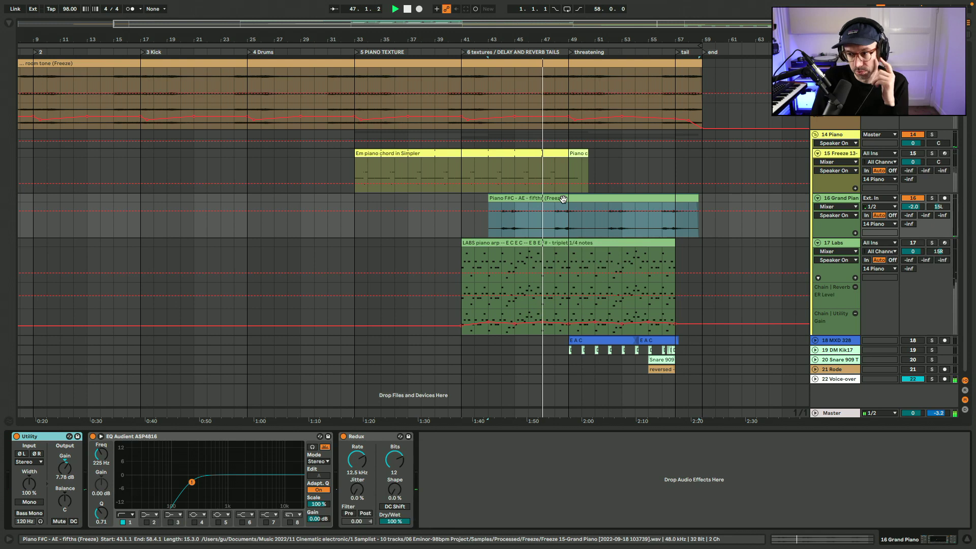
Reactivate piano tracks 15 and 17 and play all three piano layers from bar 41, with the arrangement zoomed in around the section
left_click(918, 153)
left_click(919, 243)
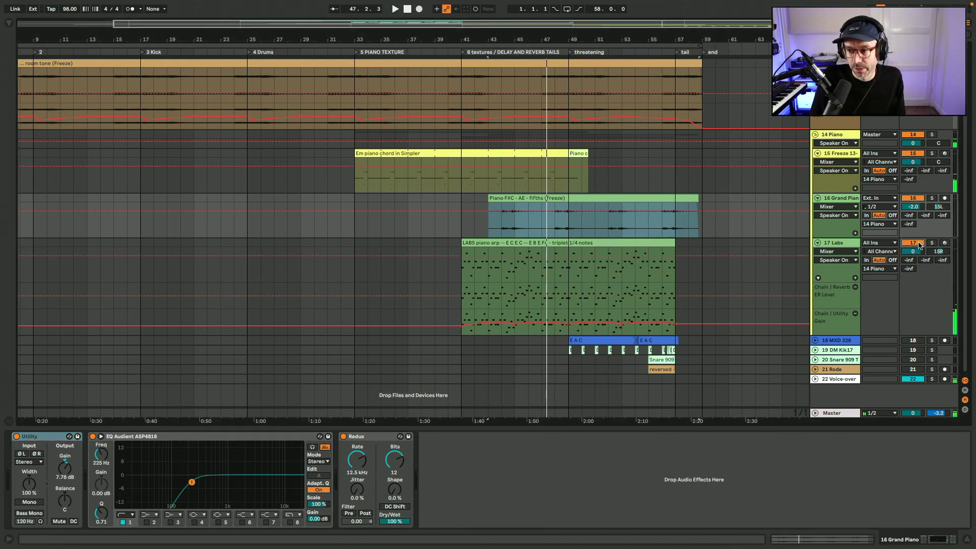
left_click(458, 201)
key("space")
left_click_drag(592, 41, 557, 112)
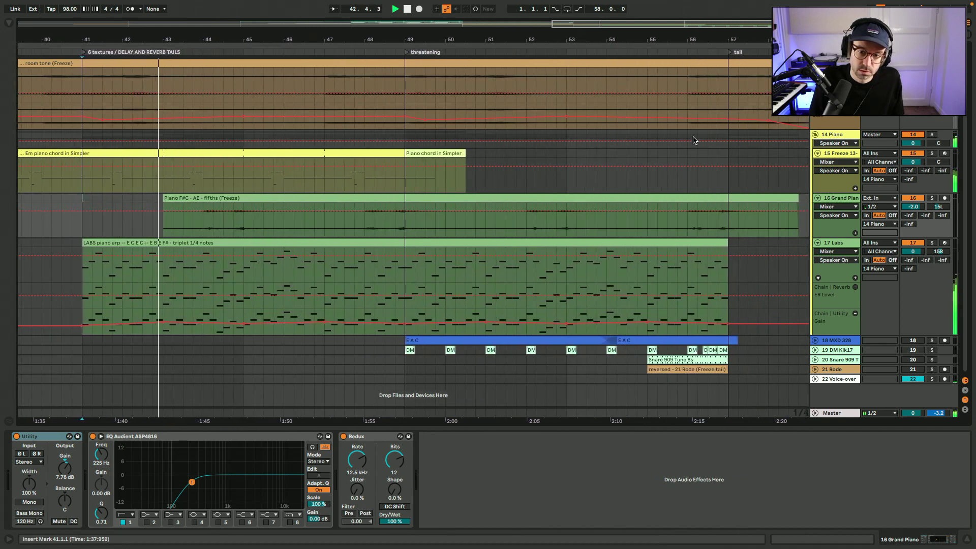
Show track 15's devices and look over the full arrangement, from the synths to the piano group, while the layers play
right_click(600, 188)
left_click(621, 275)
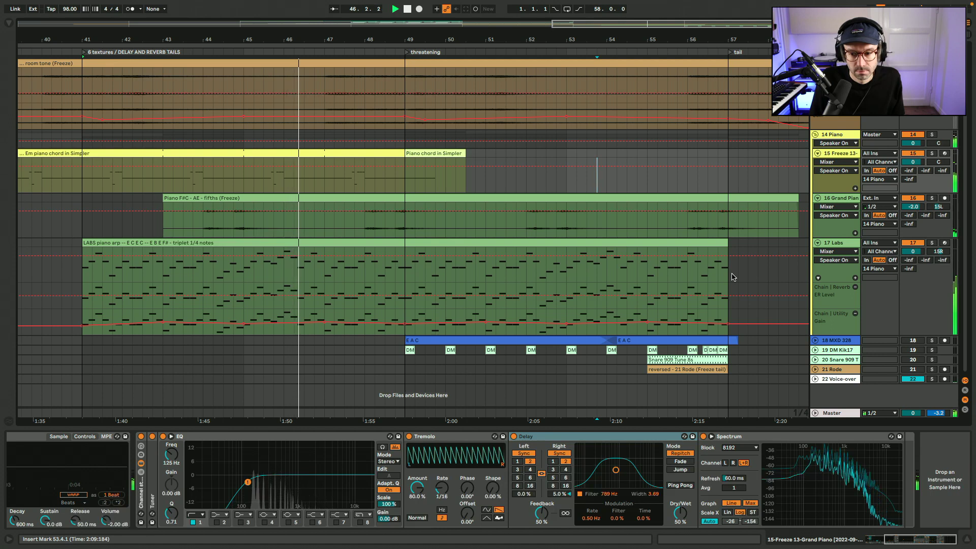
key("w")
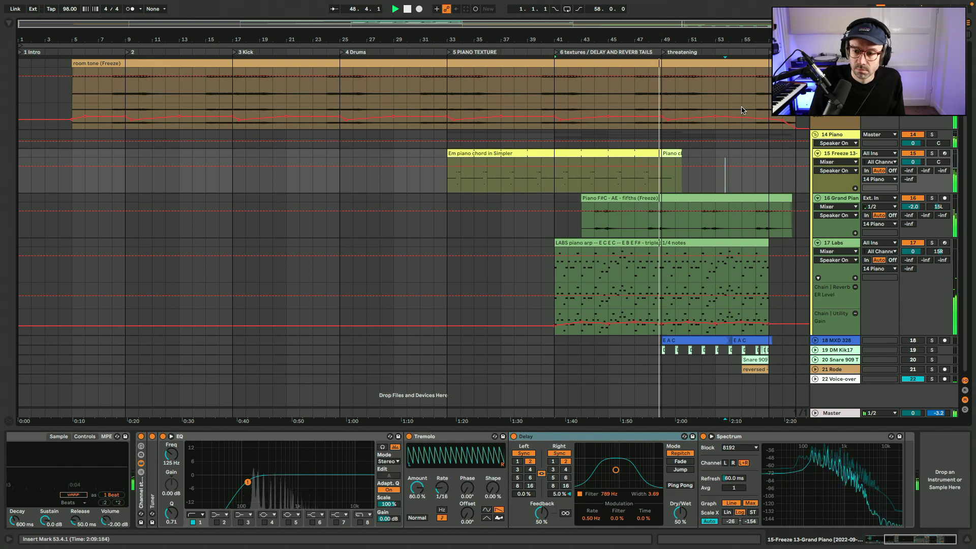
scroll(712, 133, "up", 2)
scroll(712, 133, "right", 2)
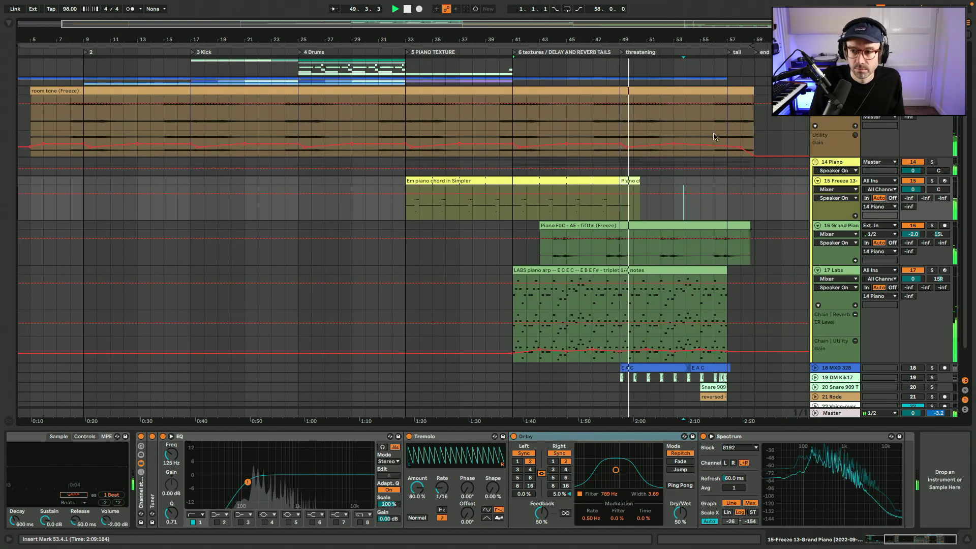
scroll(714, 136, "up", 6)
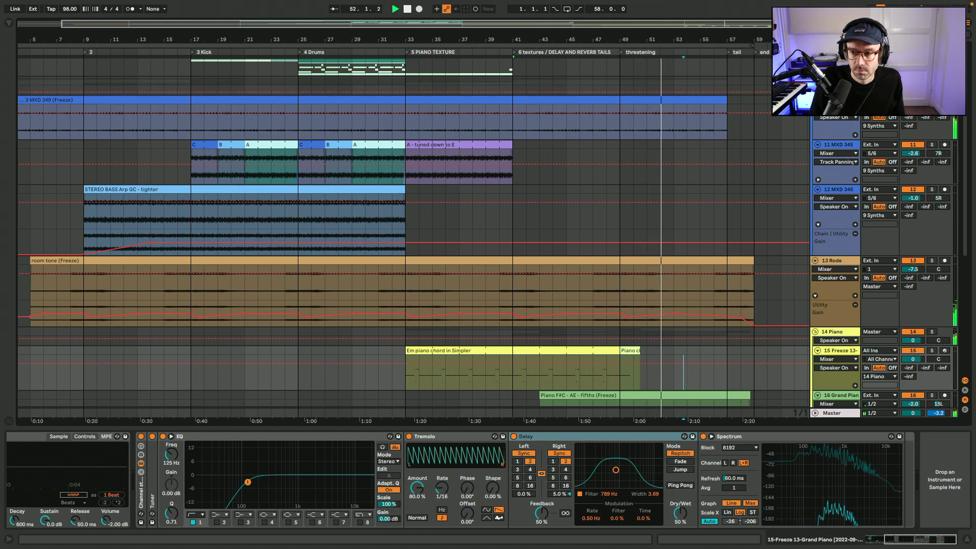
scroll(714, 238, "down", 6)
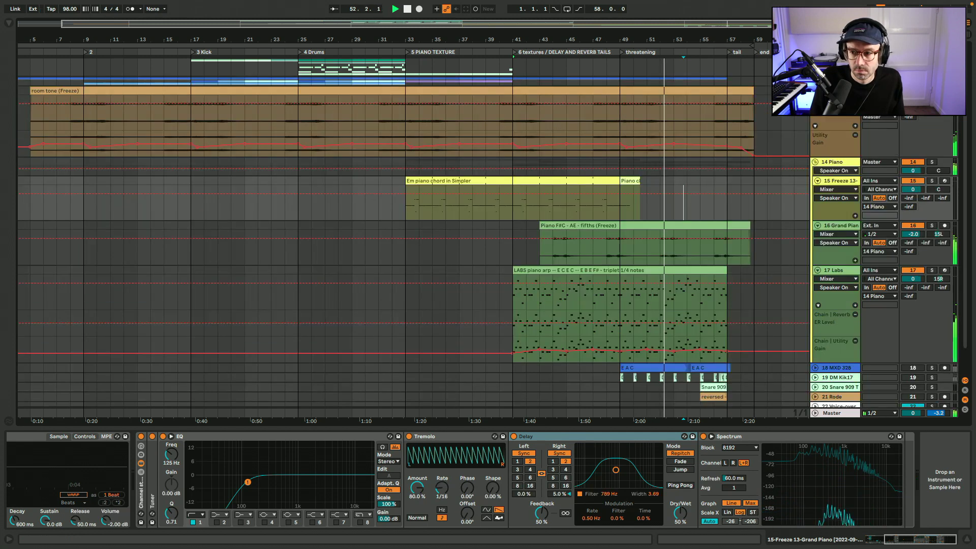
Deactivate and collapse the 14 Piano group, and unfold the 21 Rode, 20 Snare 909, 19 DM Kik17 and 18 MXD 338 tracks
left_click(913, 163)
left_click(815, 163)
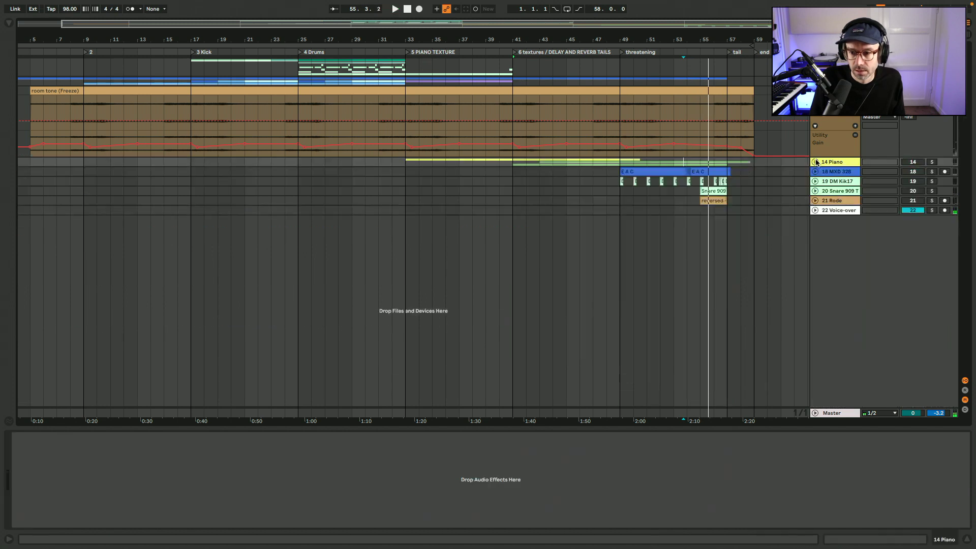
left_click(816, 201)
left_click(815, 191)
left_click(816, 182)
left_click(815, 172)
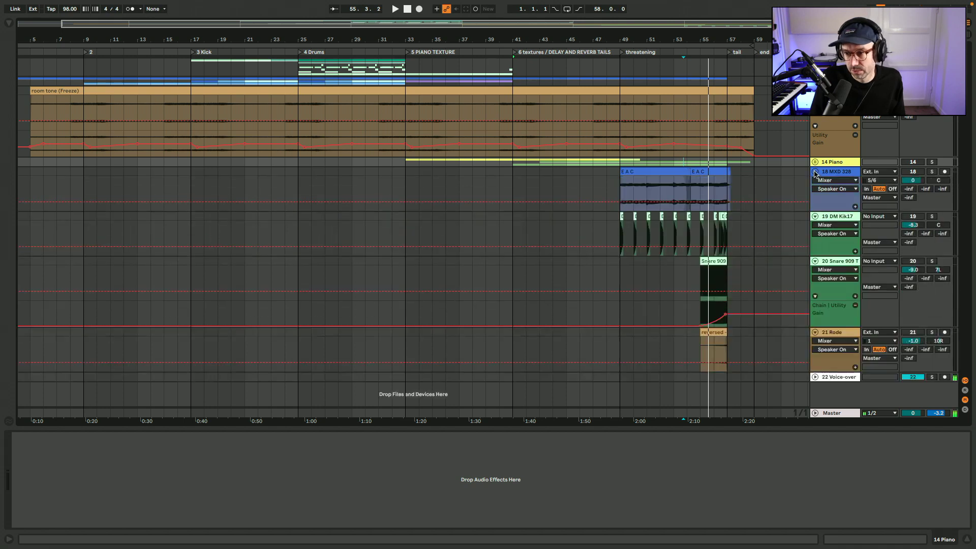
Activate the 18 MXD 338 track, zoom in on its first E A C clip and play it from bar 49
left_click(643, 172)
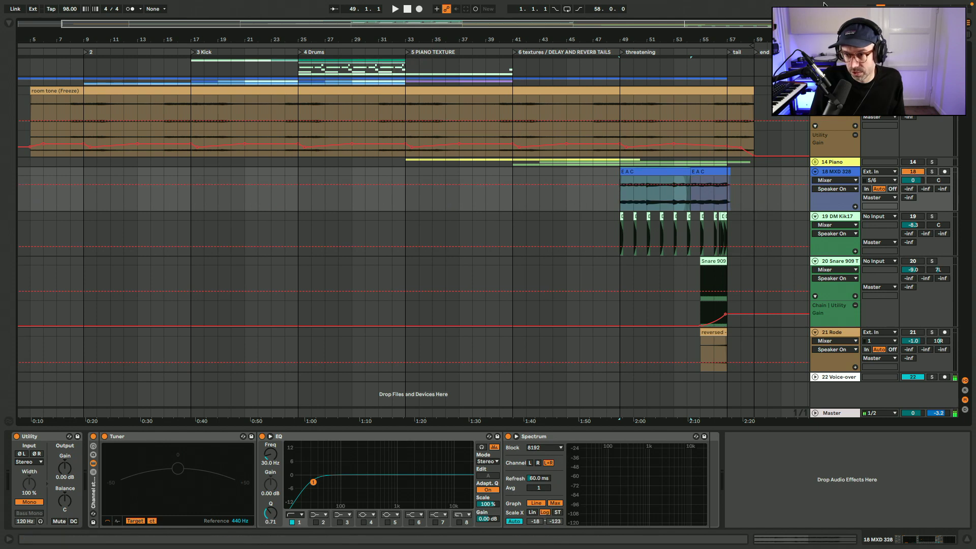
key("z")
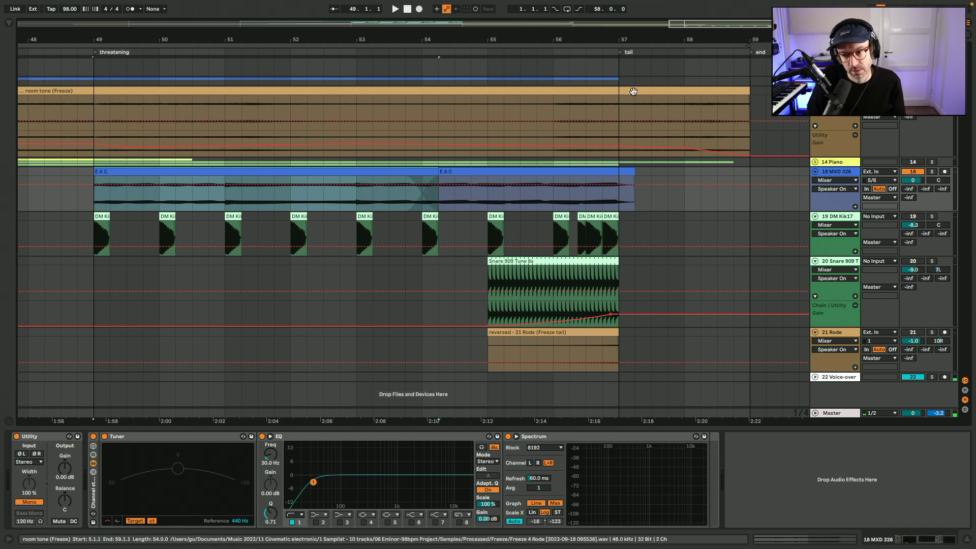
left_click(415, 170)
key("space")
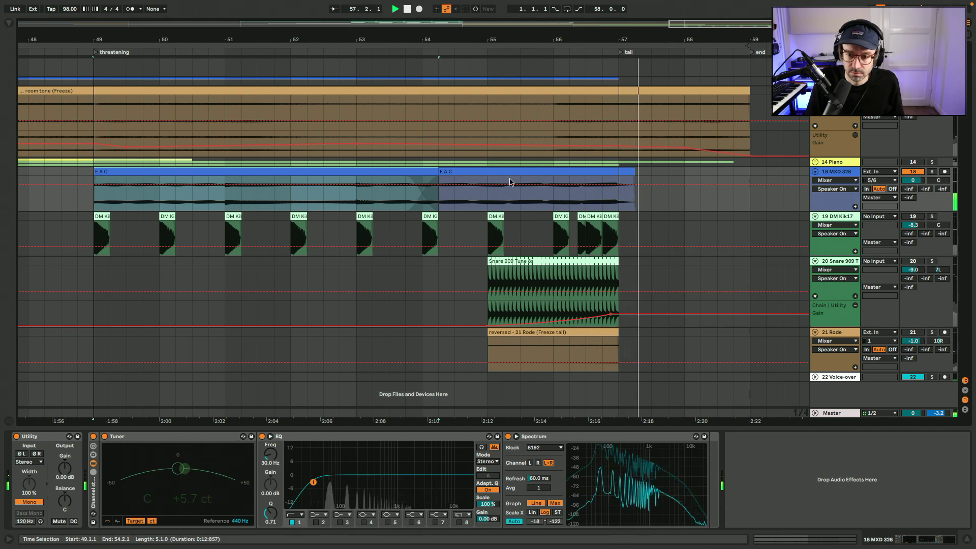
Stop playback, compare the waveforms of the two E A C clips on track 18, and close the clip view
left_click(532, 171)
key("space")
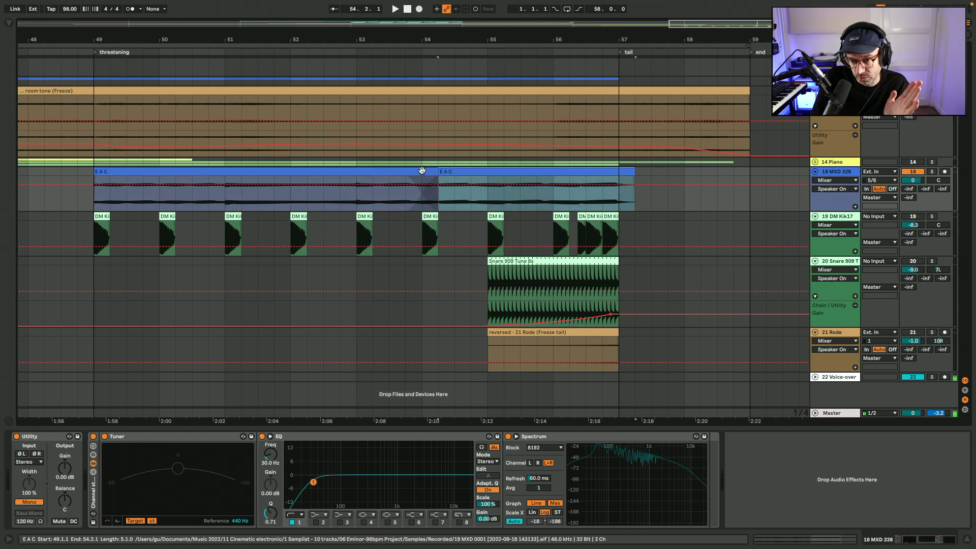
left_click(412, 170)
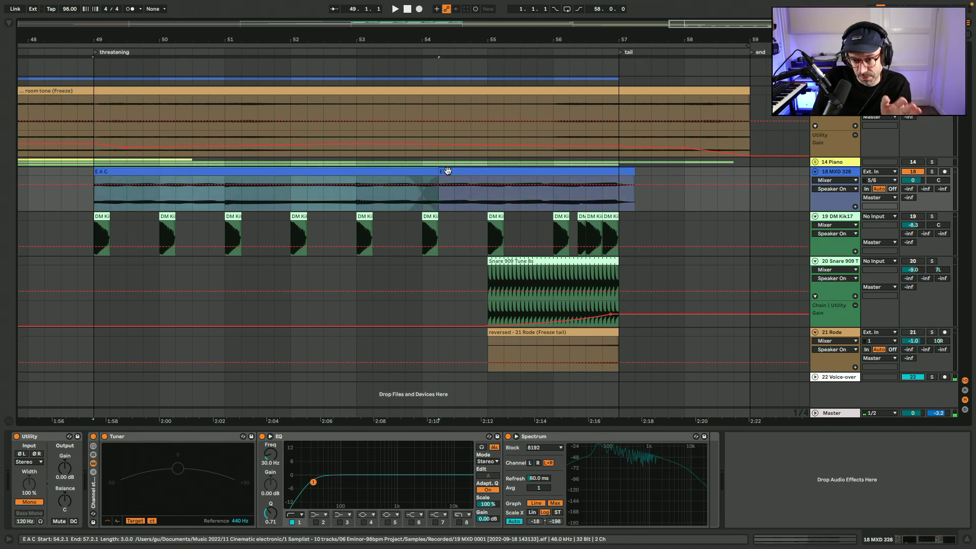
double_click(447, 170)
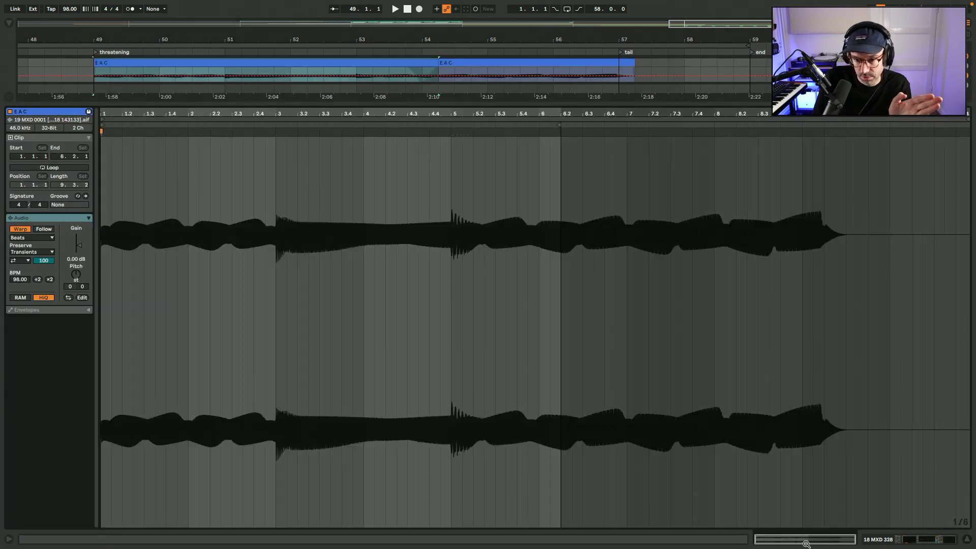
left_click(487, 64)
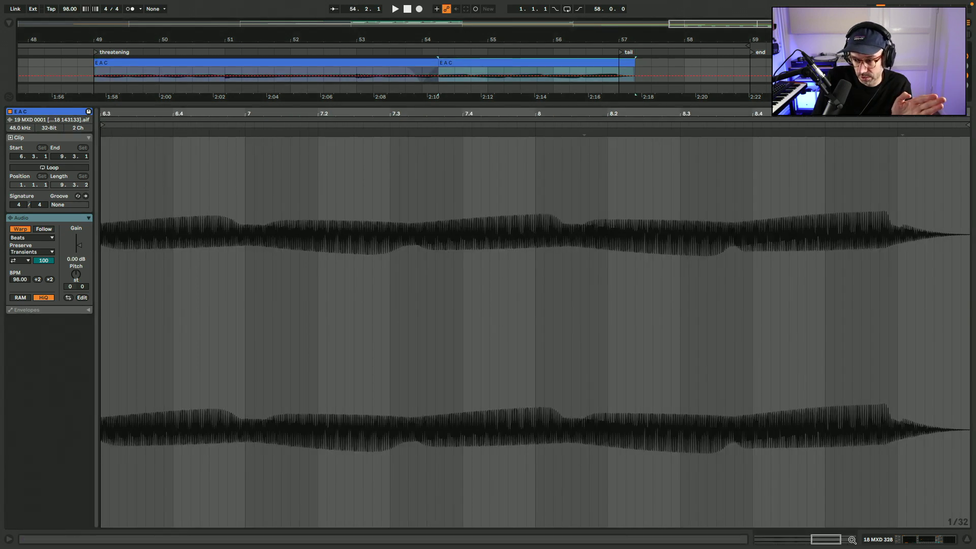
left_click_drag(853, 540, 840, 542)
left_click(967, 542)
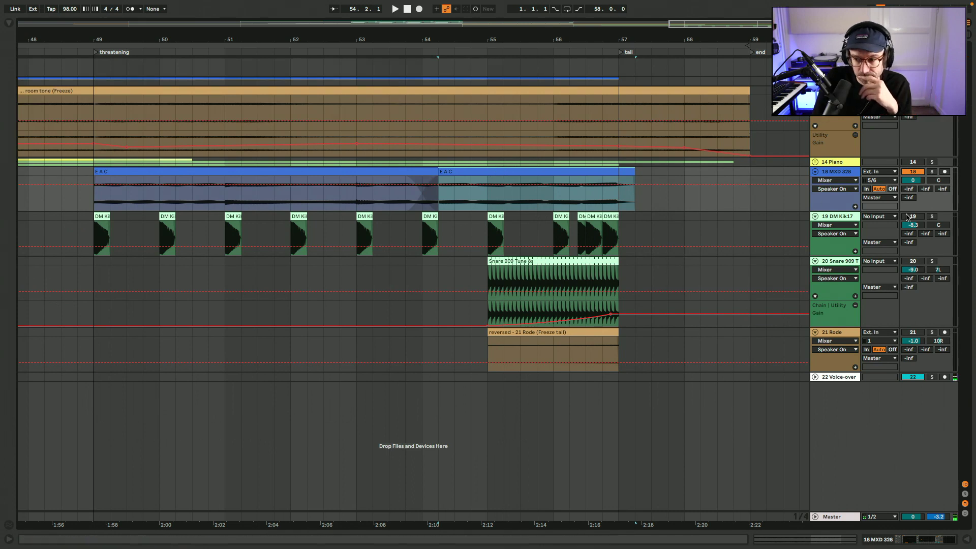
Activate the 19 DM Kik17 track, play it from bar 49 alone and together with 18 MXD 338, and show its devices
left_click(856, 218)
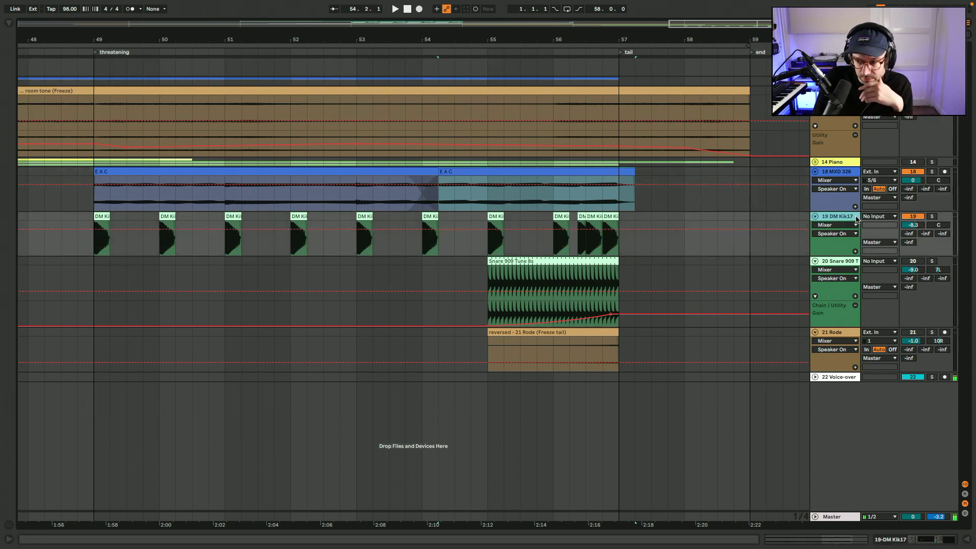
left_click(91, 247)
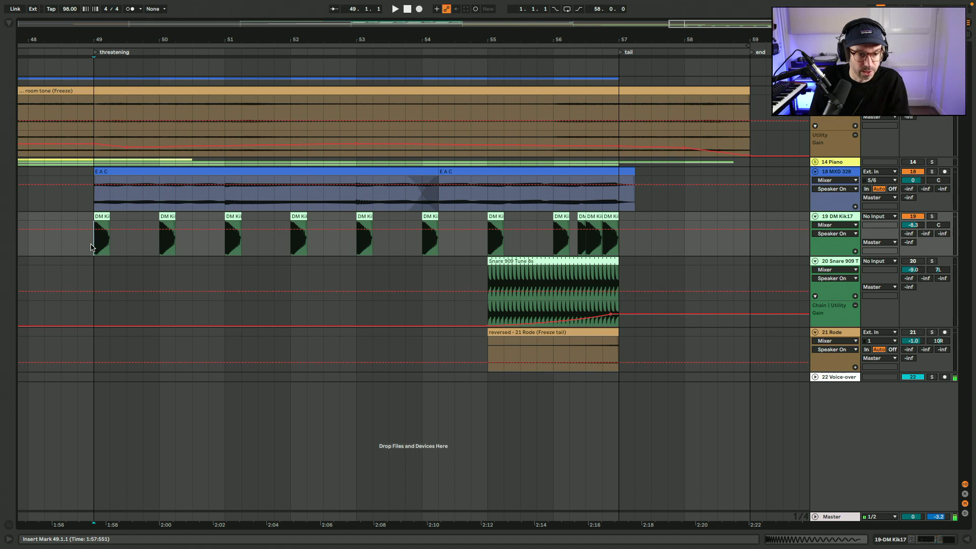
left_click(915, 172)
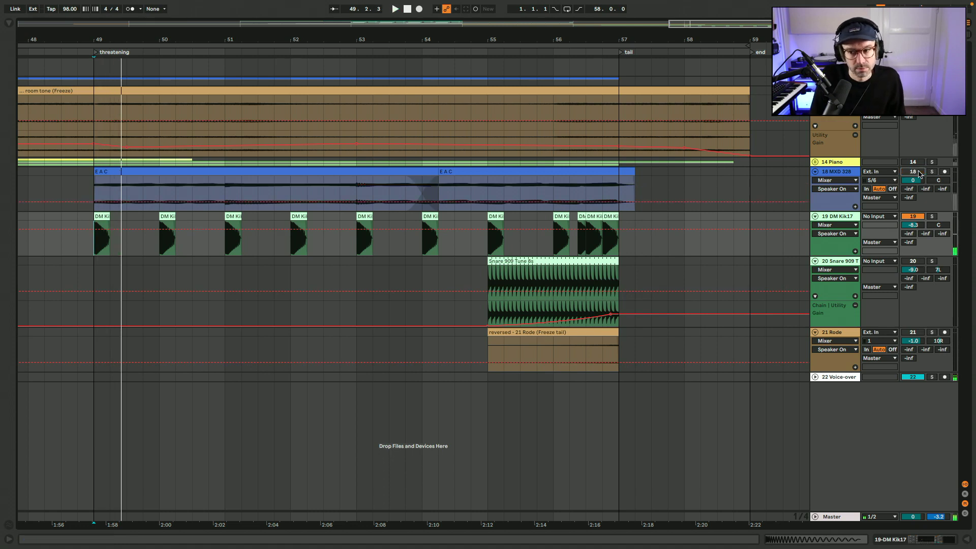
left_click(919, 173)
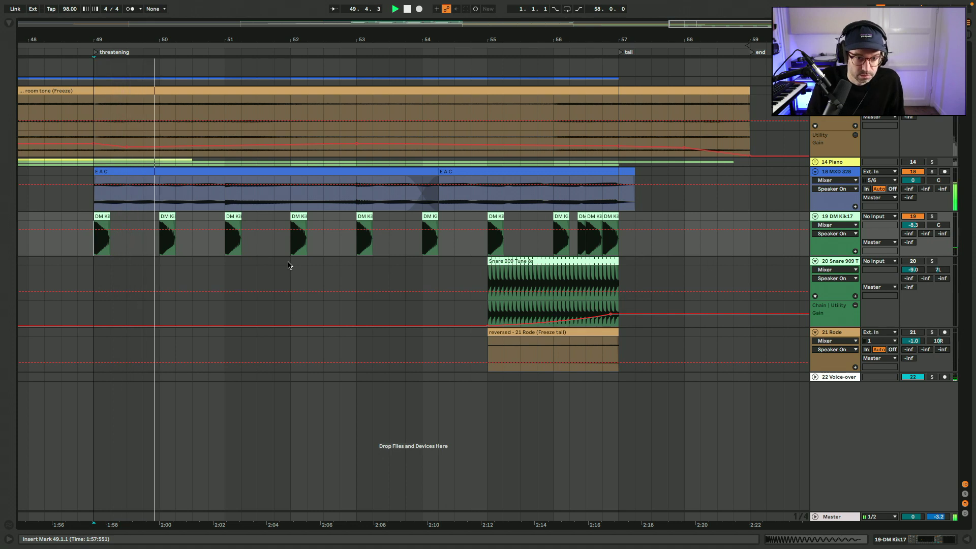
left_click(924, 540)
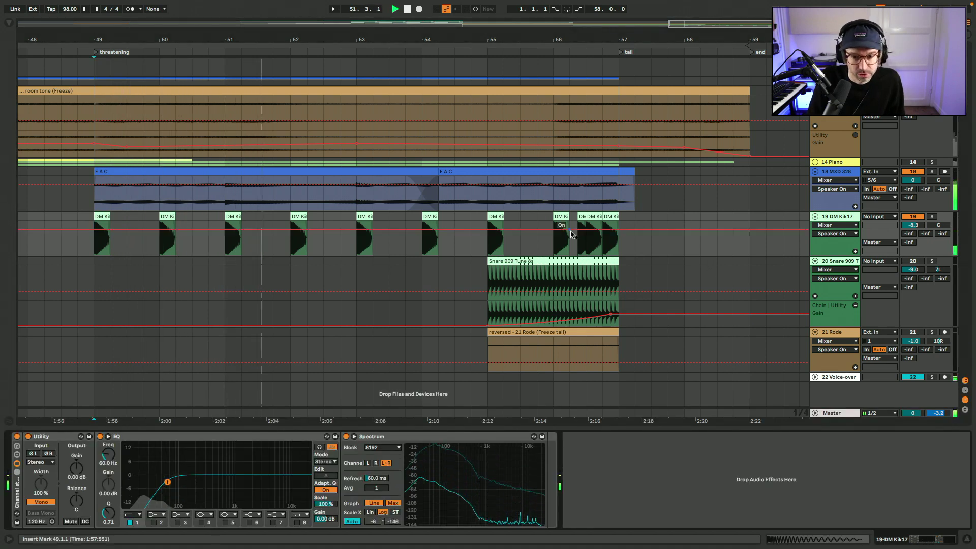
Activate the 20 Snare 909 track, deactivate tracks 18 and 19, and play the snare clip alone from bar 55
left_click(566, 271)
key("space")
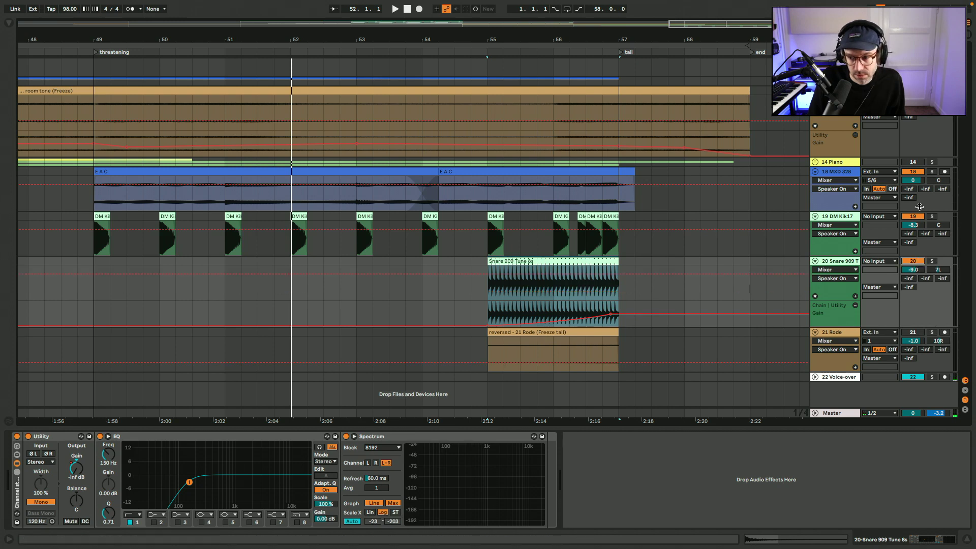
left_click(569, 262)
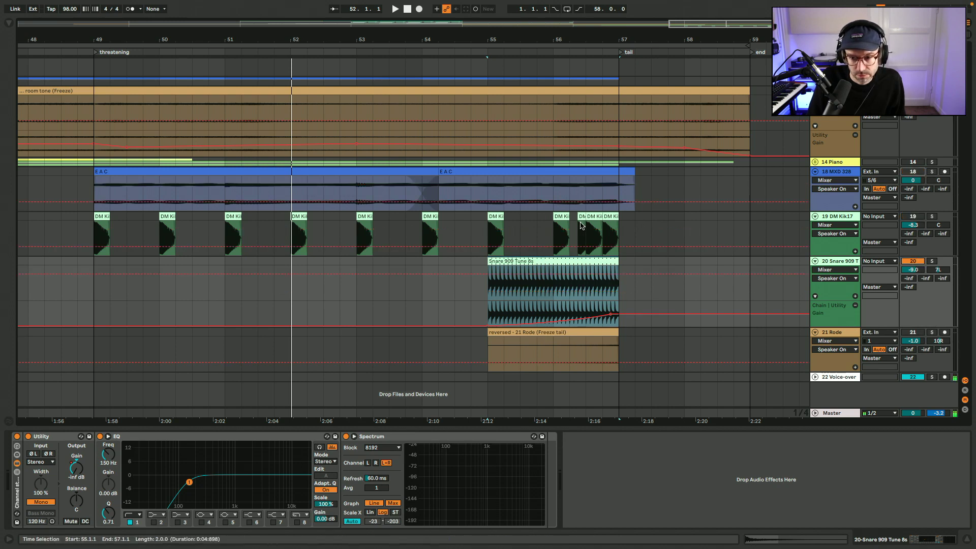
key("space")
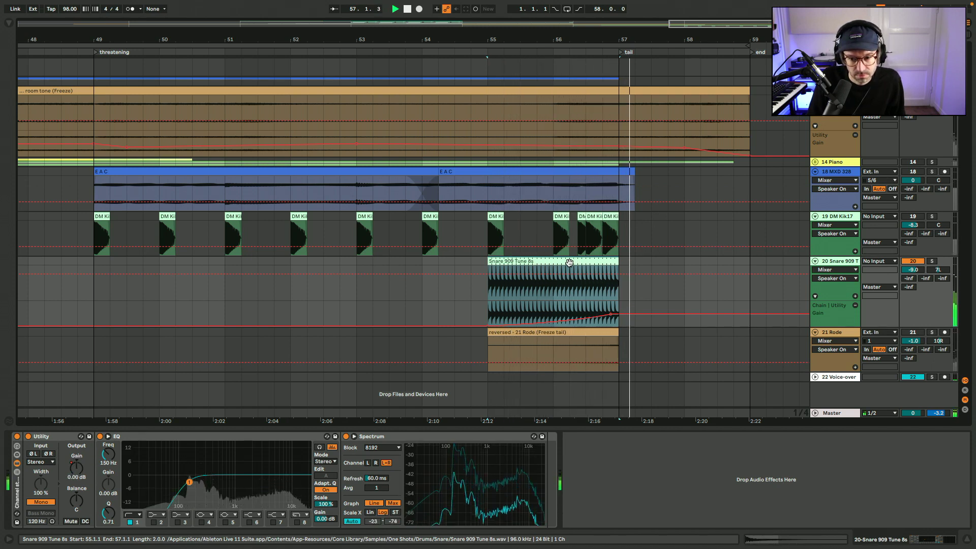
Activate the 21 Rode track and play its reversed clip from bar 55, first alone and then with tracks 19 and 20 active
left_click(839, 335)
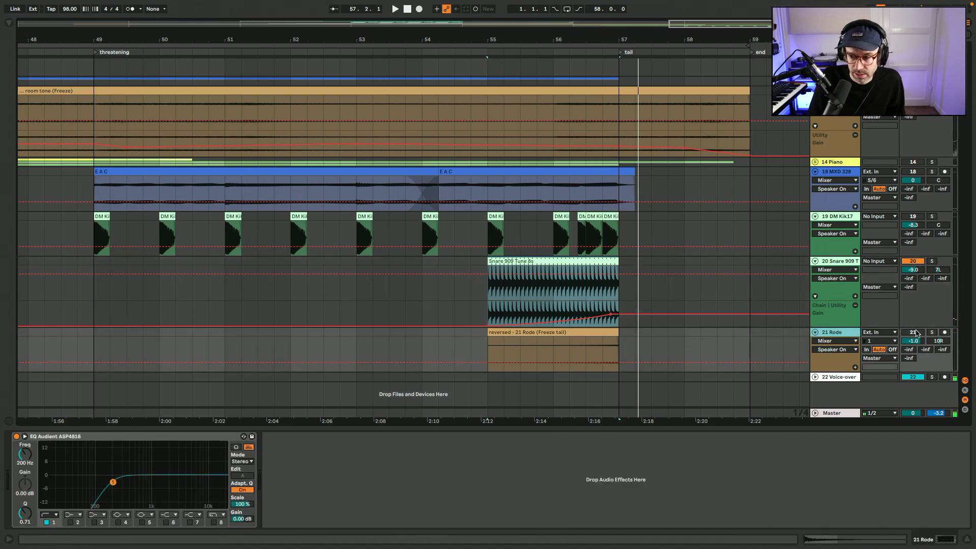
left_click(559, 333)
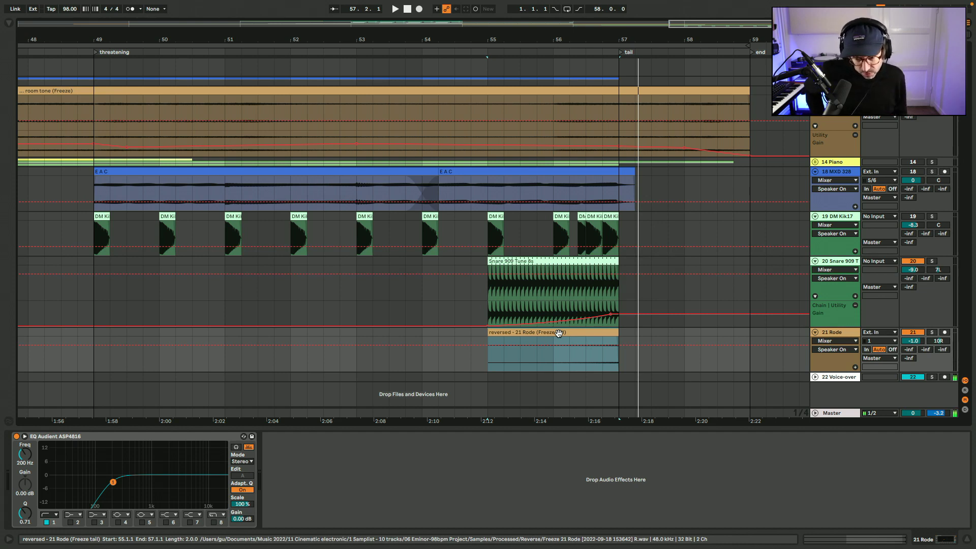
key("space")
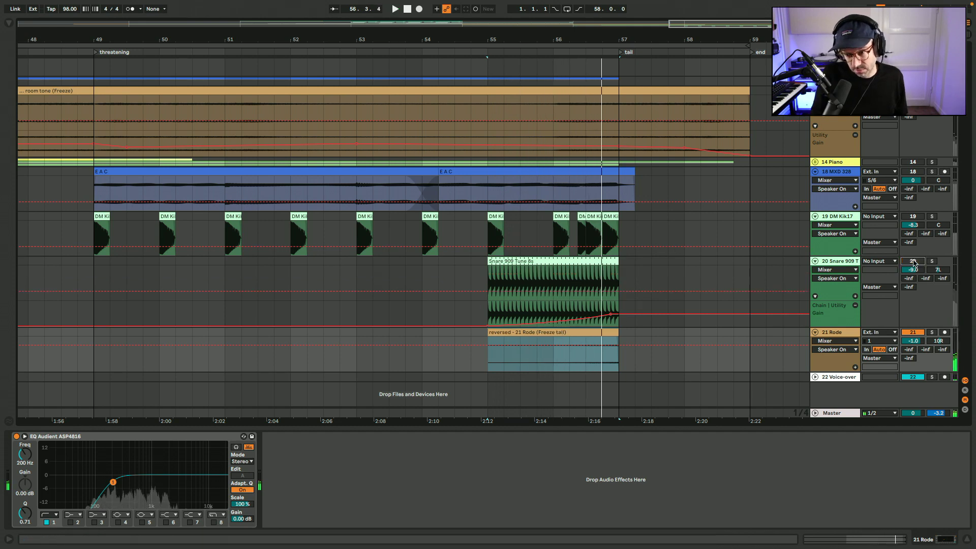
left_click(590, 338)
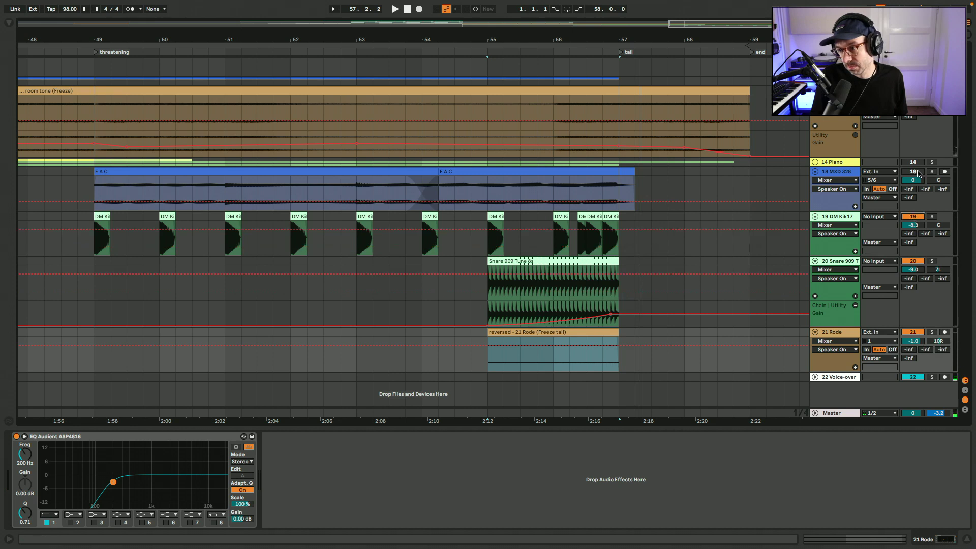
Play the threatening section from bar 49 with tracks 18 to 21 and the room tone active, switching the 14 Piano group off and on
left_click(151, 172)
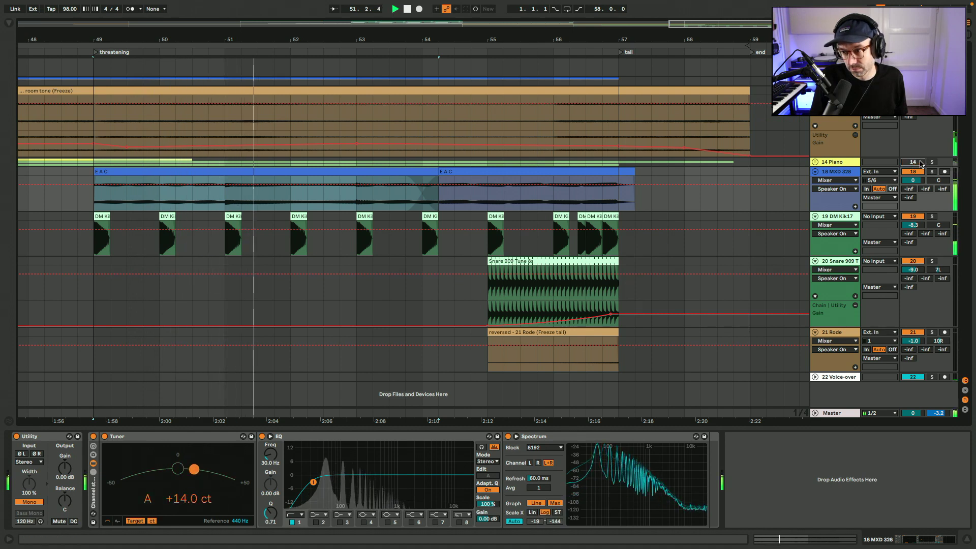
left_click(815, 162)
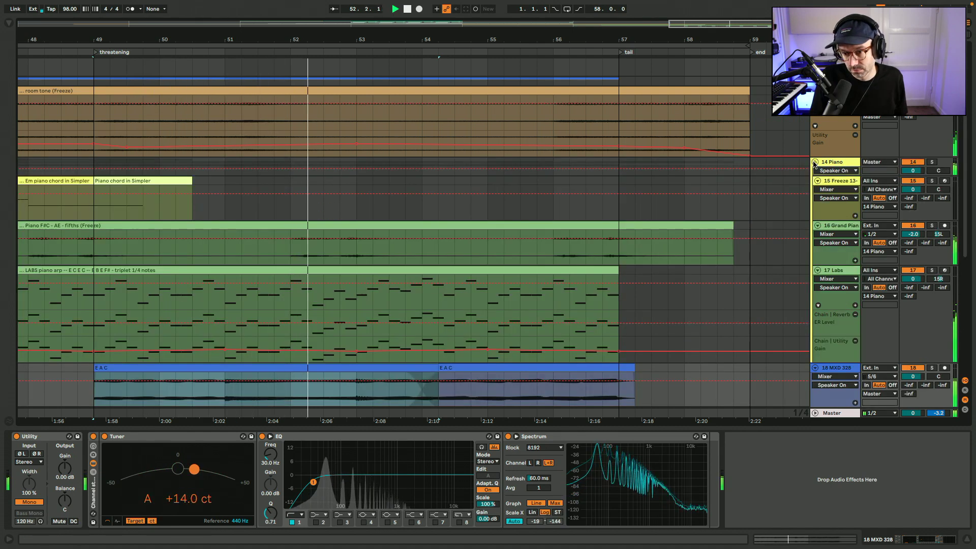
left_click(815, 162)
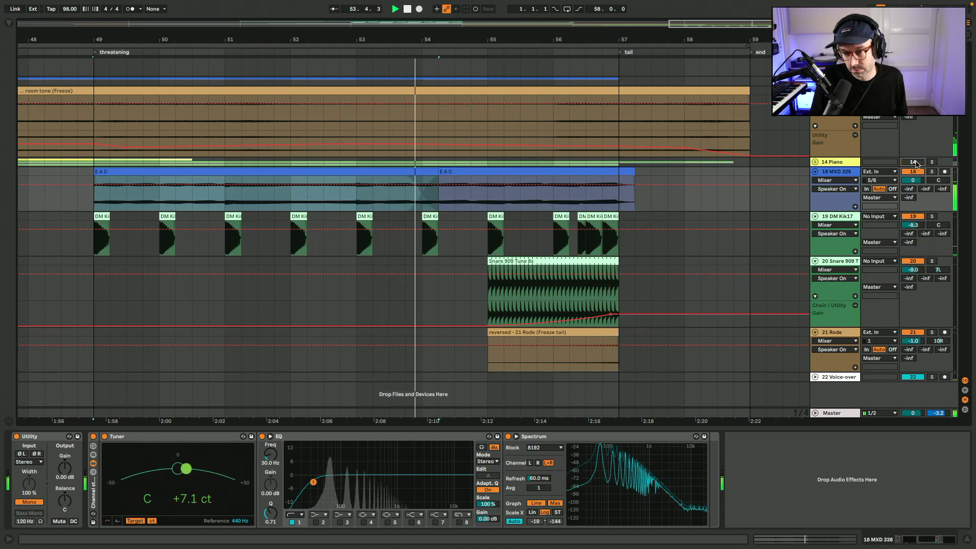
left_click(913, 161)
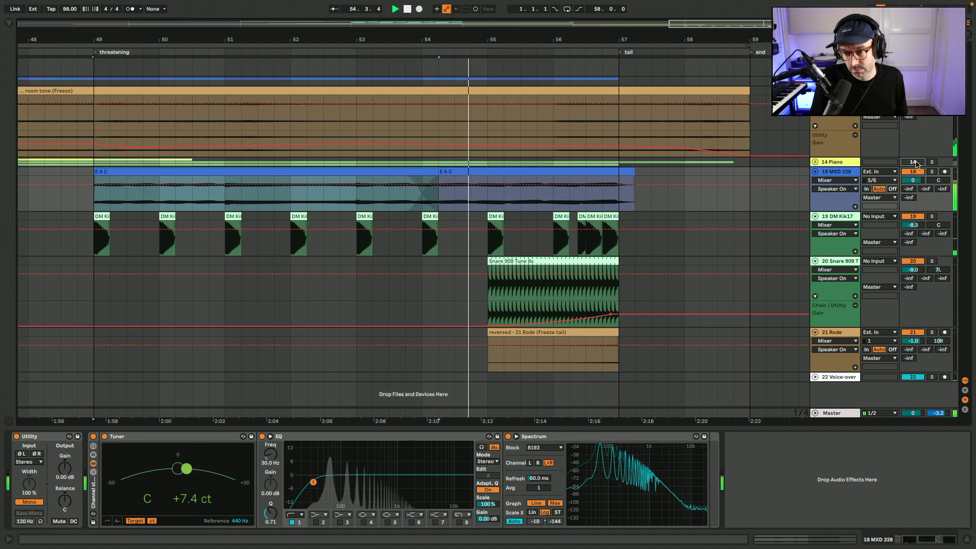
left_click(913, 162)
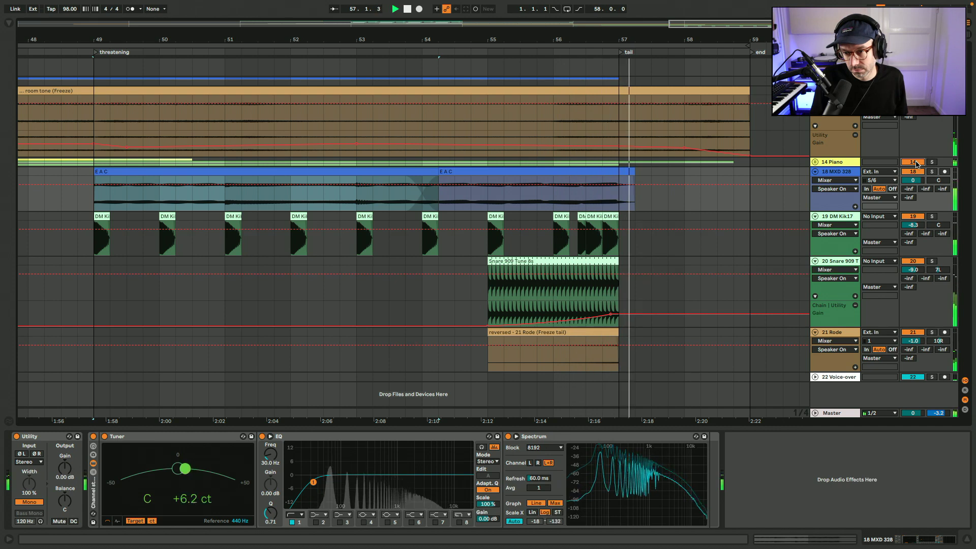
left_click(916, 163)
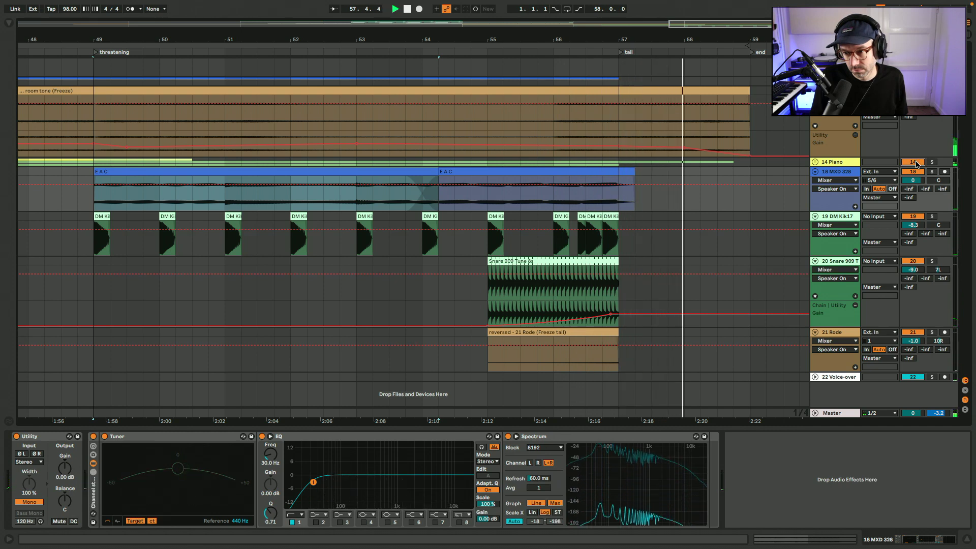
Unfold the 14 Piano group and play the song's ending from bar 56 with the piano and threatening-section layers active
left_click(815, 162)
key("space")
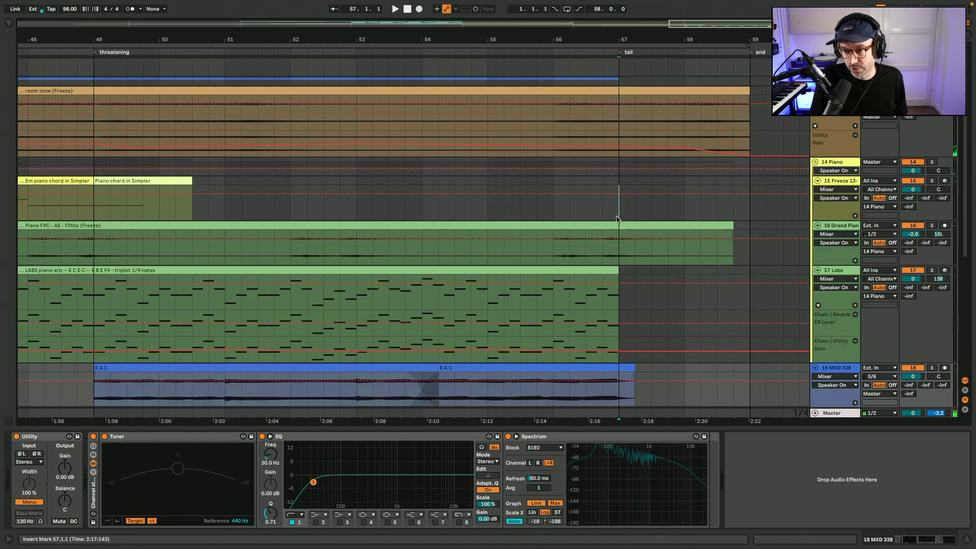
left_click(612, 216)
left_click(554, 257)
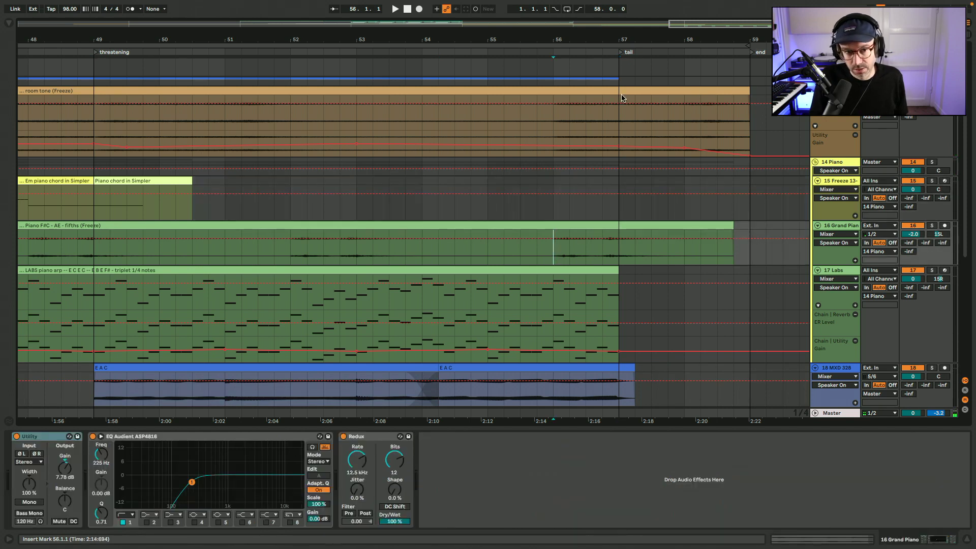
scroll(630, 125, "down", 3)
scroll(630, 124, "right", 1)
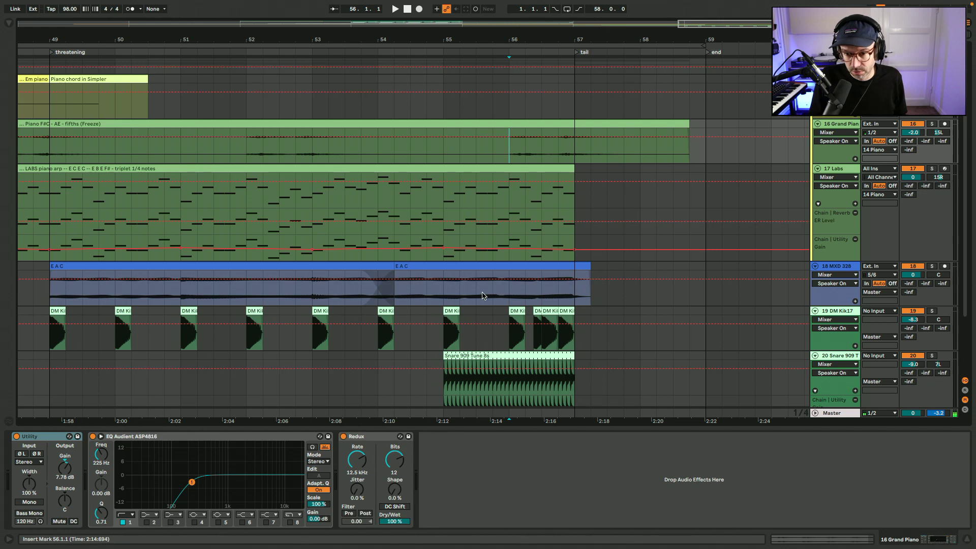
left_click(516, 292)
key("space")
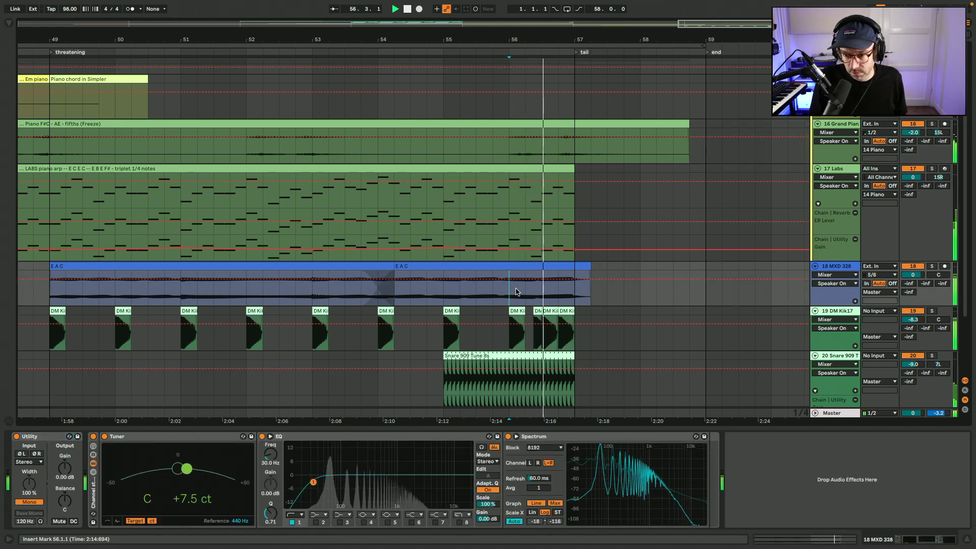
scroll(516, 291, "up", 4)
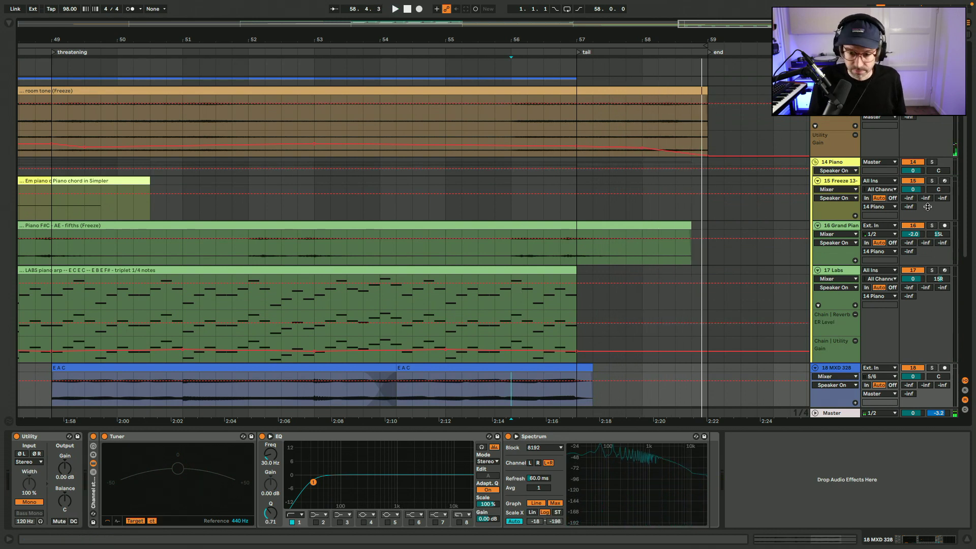
Hide the devices, zoom out to the whole arrangement, and look over the tracks from the drums to the final section
key("x")
key("ctrl+alt+l")
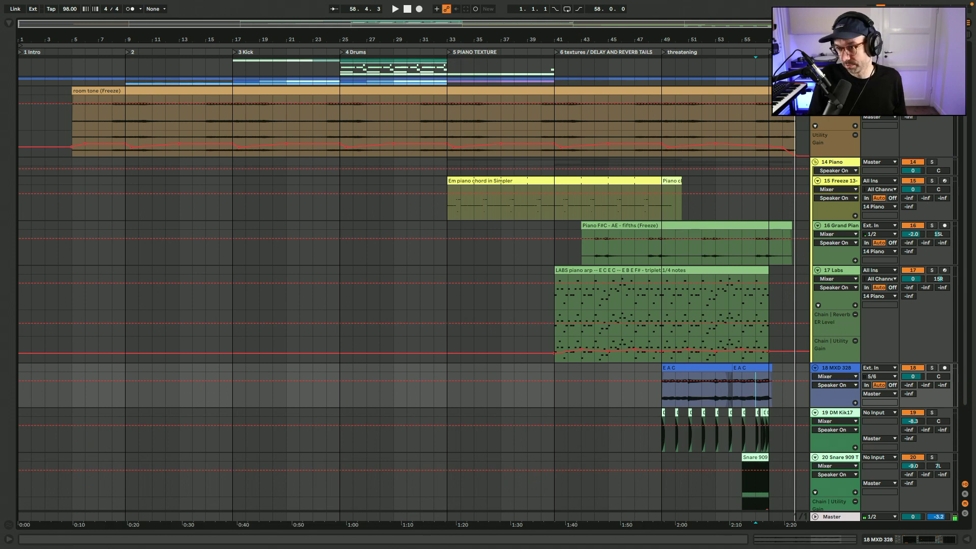
scroll(488, 295, "up", 5)
scroll(407, 295, "up", 10)
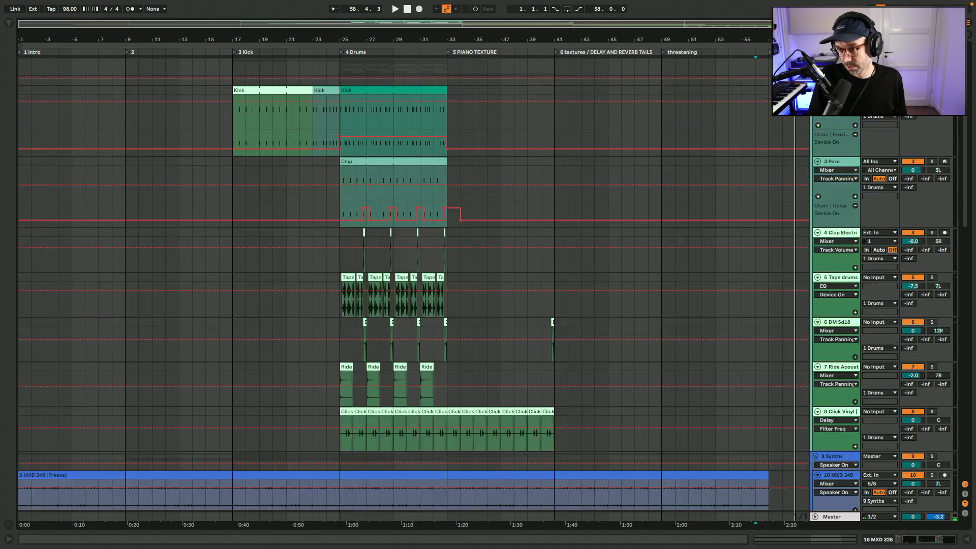
scroll(643, 214, "down", 10)
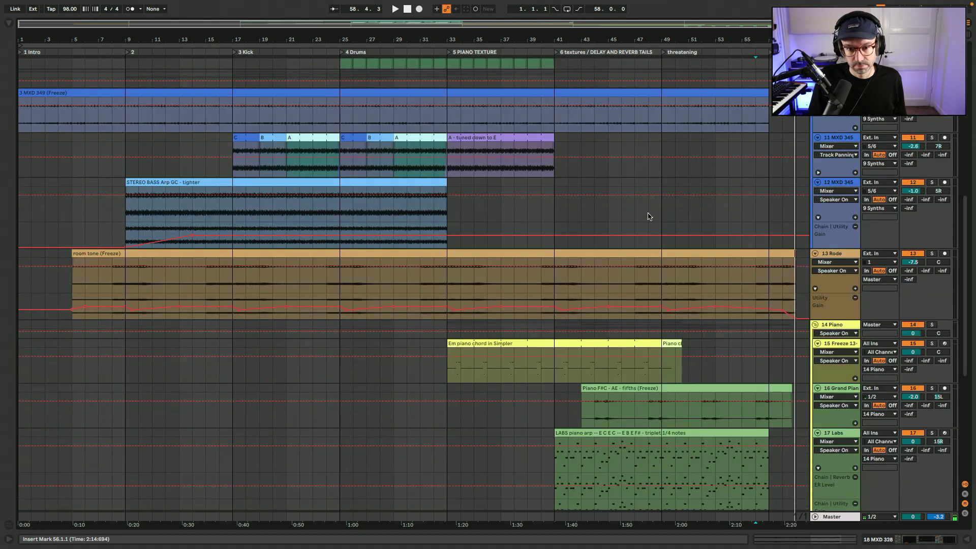
scroll(648, 216, "down", 7)
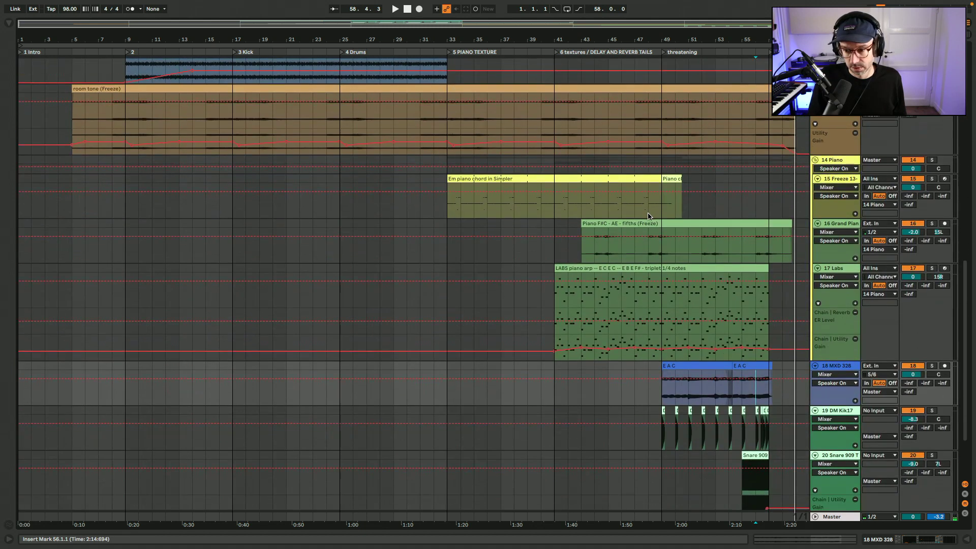
Deactivate the 22 Voice-over track and play the full song from the beginning, with the drum and synth tracks in view
scroll(649, 216, "up", 17)
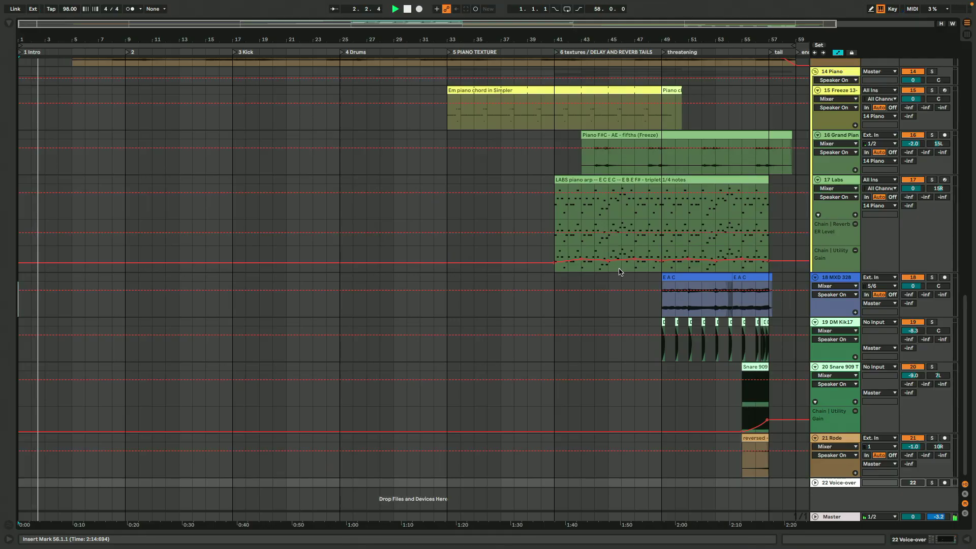
scroll(690, 257, "up", 10)
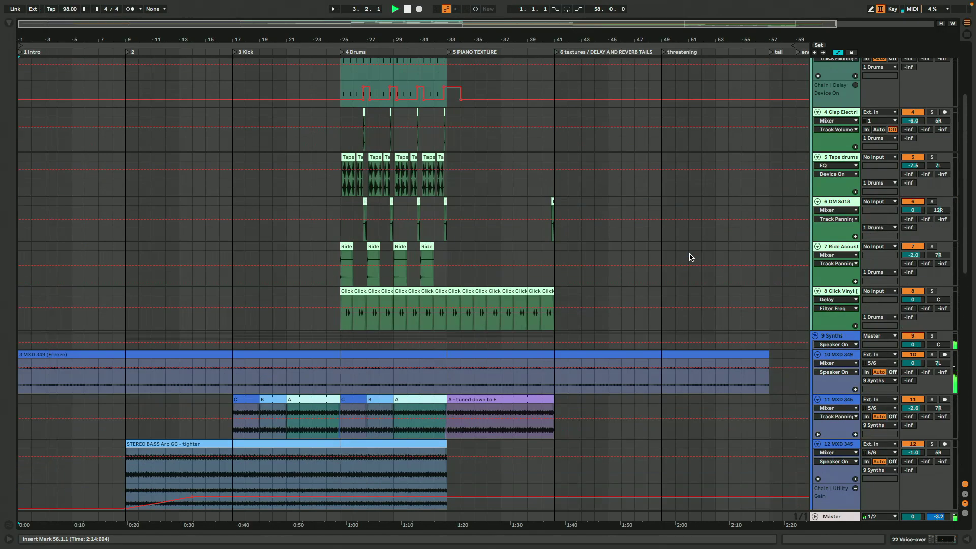
scroll(690, 257, "up", 3)
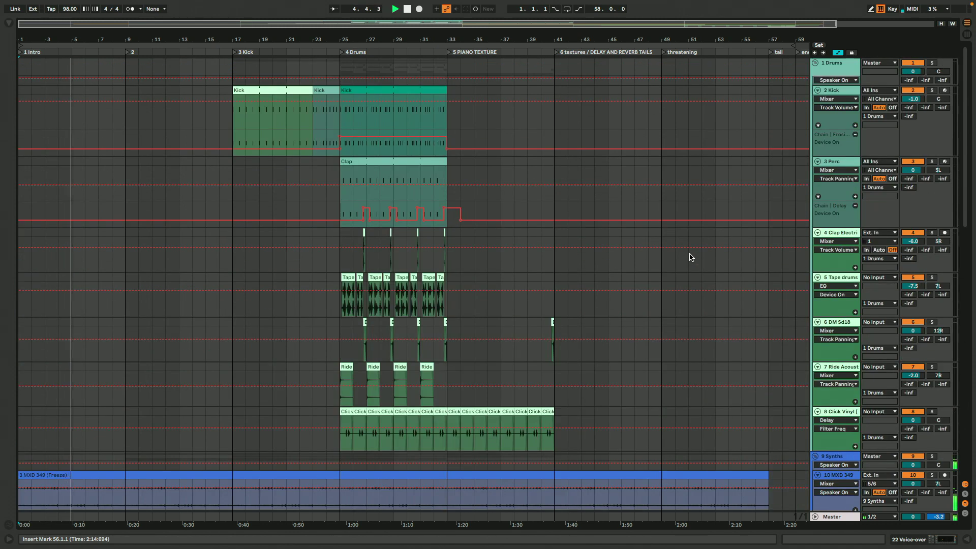
Look over all tracks from the drums and synths to the piano and threatening layers while the song's intro plays
scroll(690, 257, "down", 3)
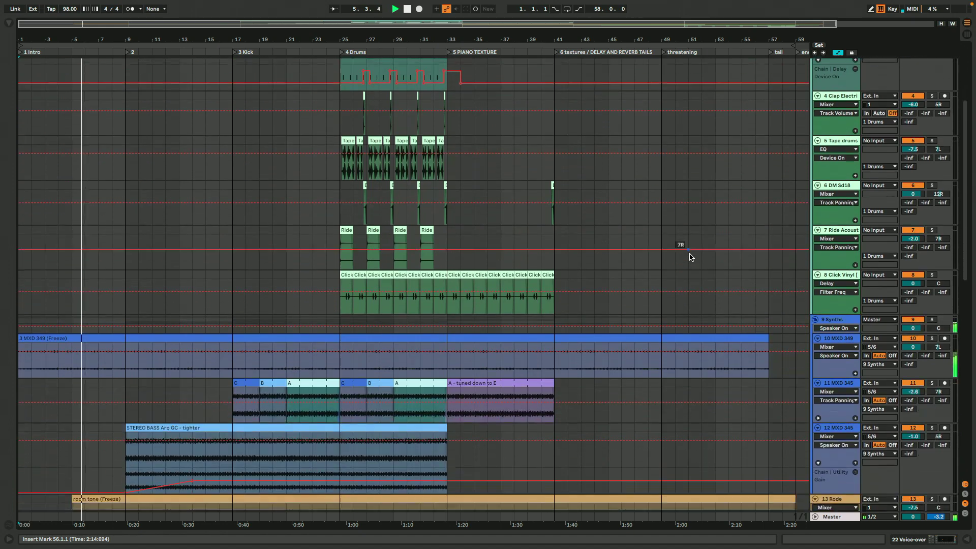
scroll(690, 257, "down", 10)
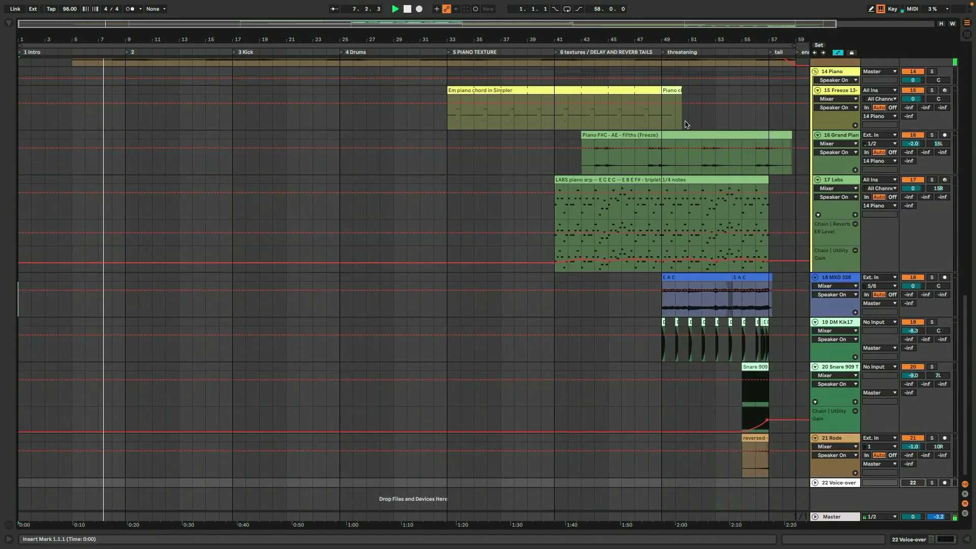
scroll(681, 148, "up", 13)
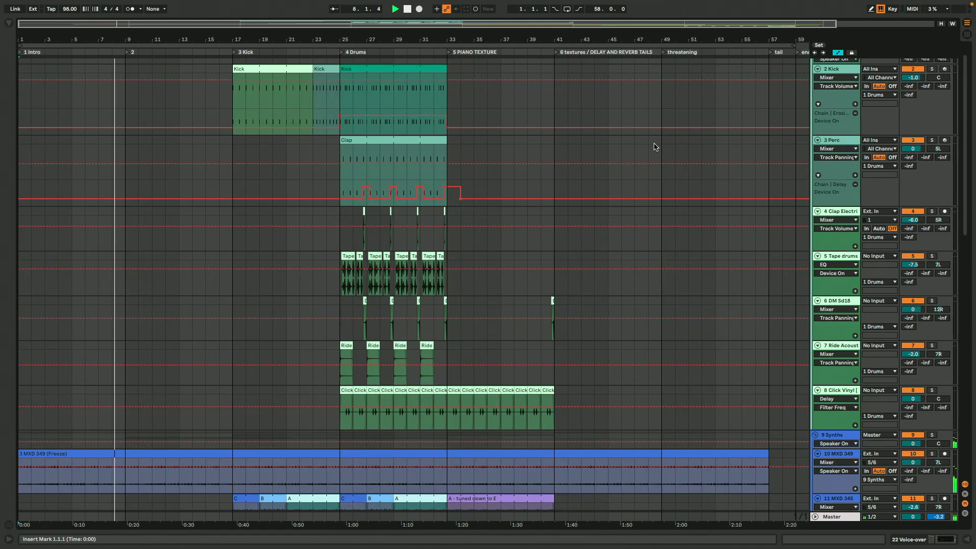
scroll(654, 147, "down", 12)
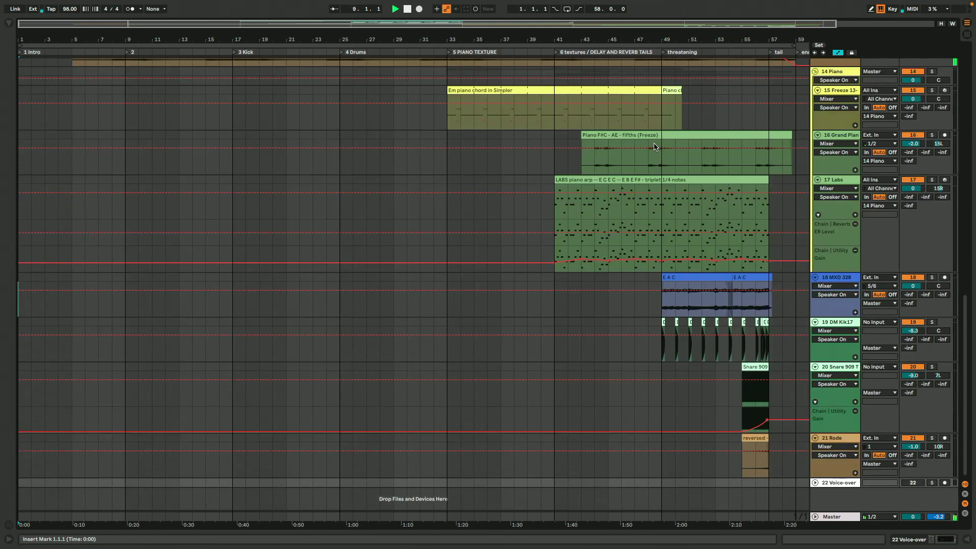
scroll(655, 147, "up", 12)
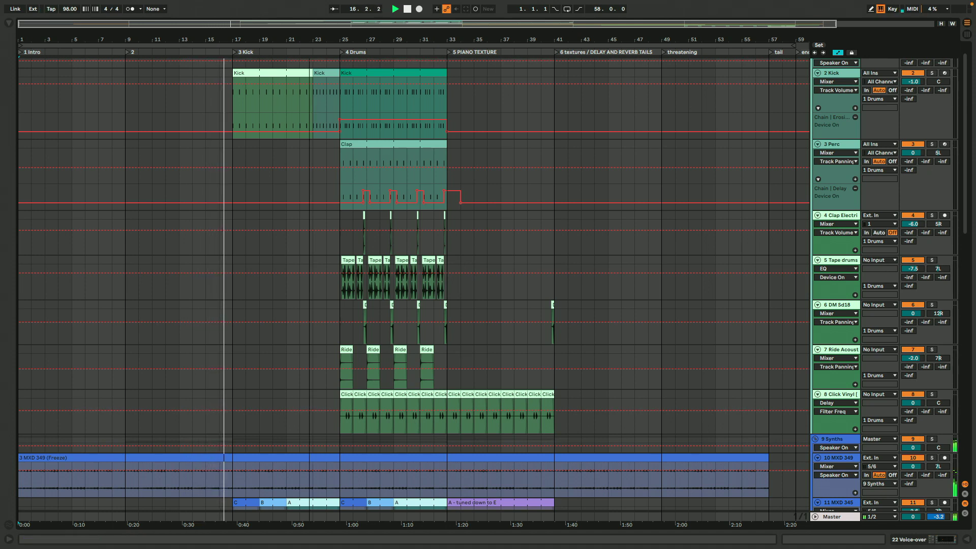
Examine the kick and drums sections from bar 17 to 33 up close during playback, checking the drum, synth and room tone tracks
left_click_drag(320, 23, 320, 61)
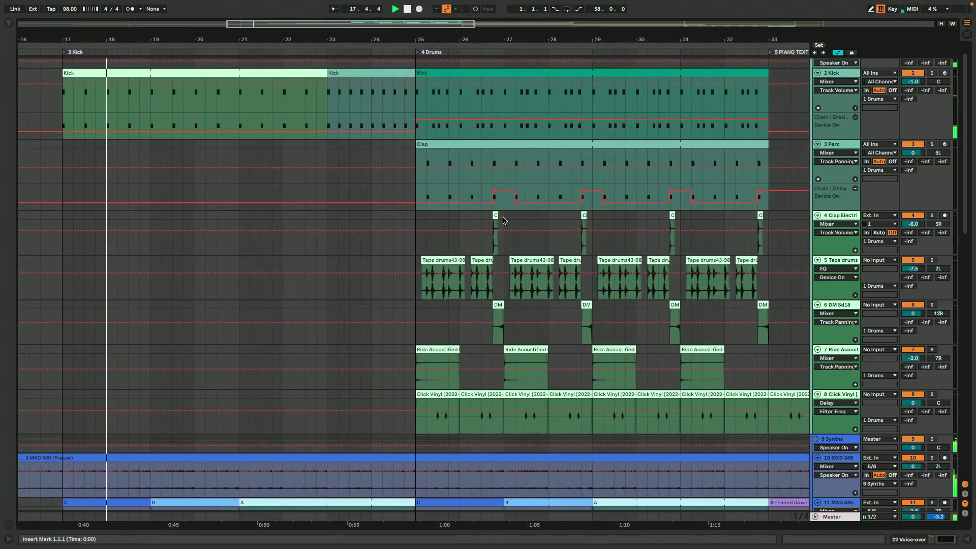
scroll(504, 221, "down", 5)
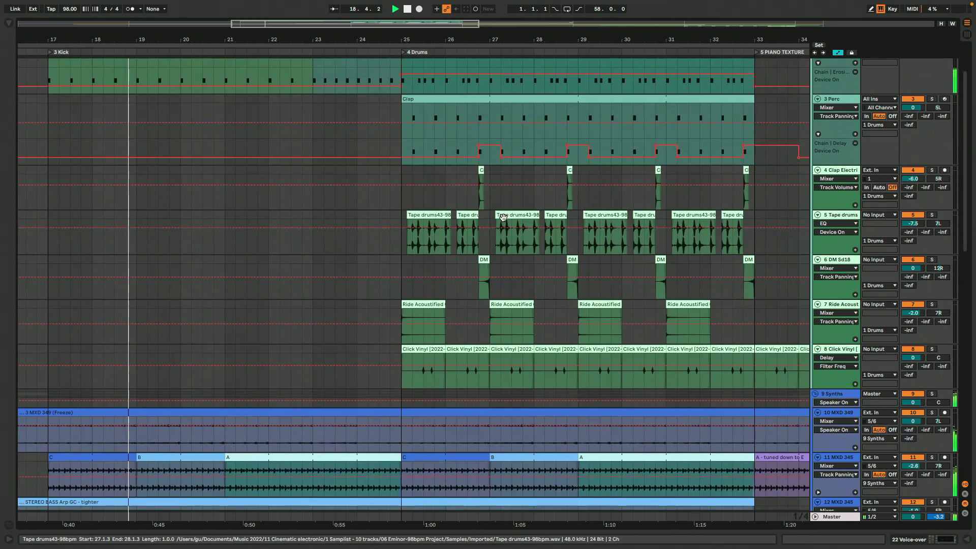
scroll(504, 220, "down", 10)
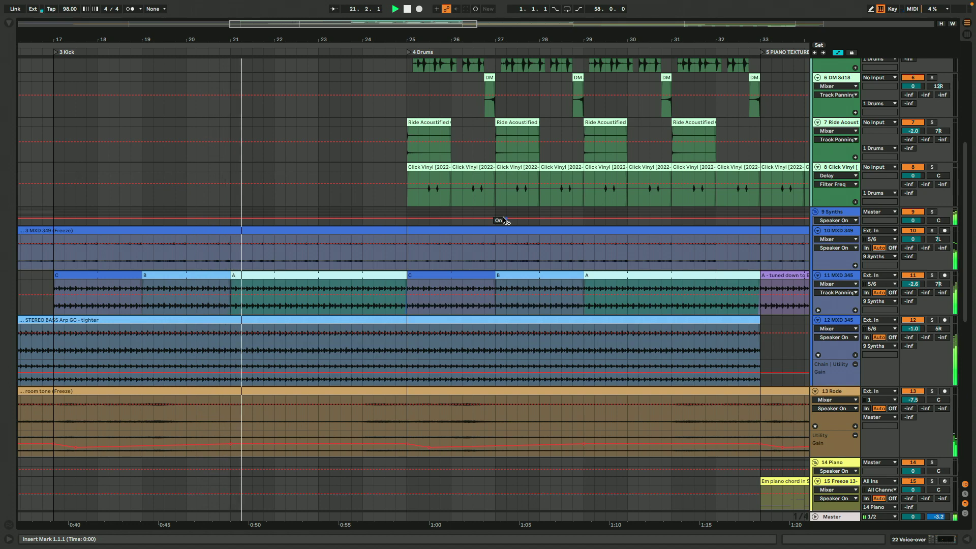
scroll(504, 220, "up", 3)
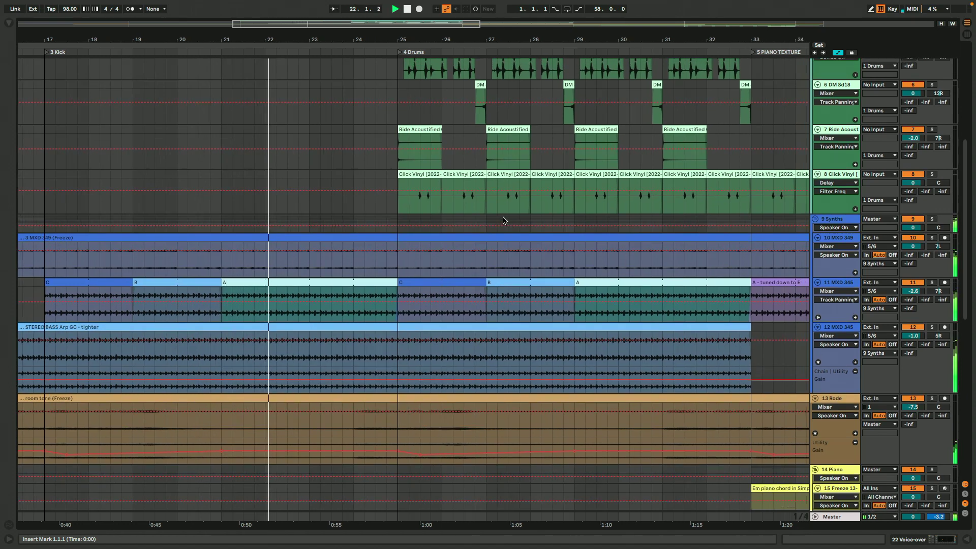
scroll(504, 220, "up", 9)
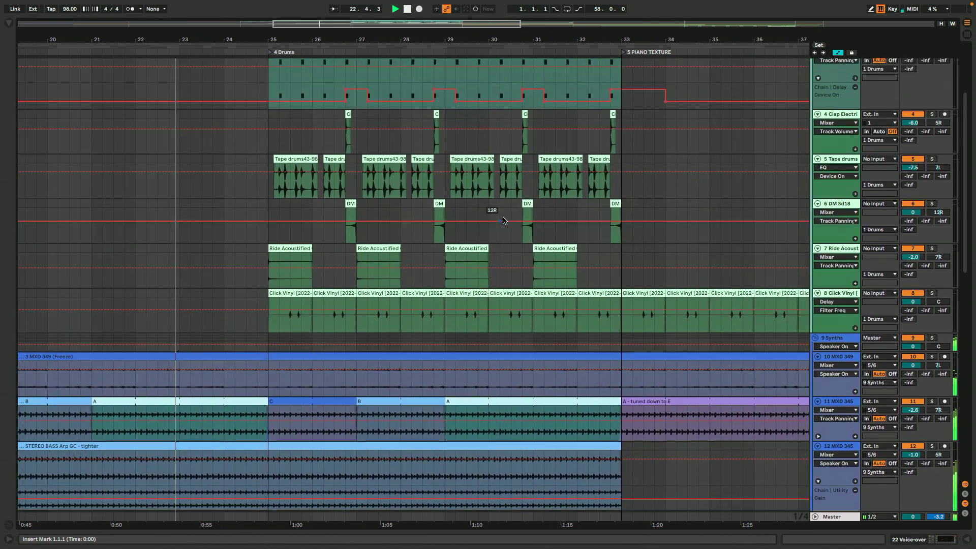
scroll(504, 220, "up", 2)
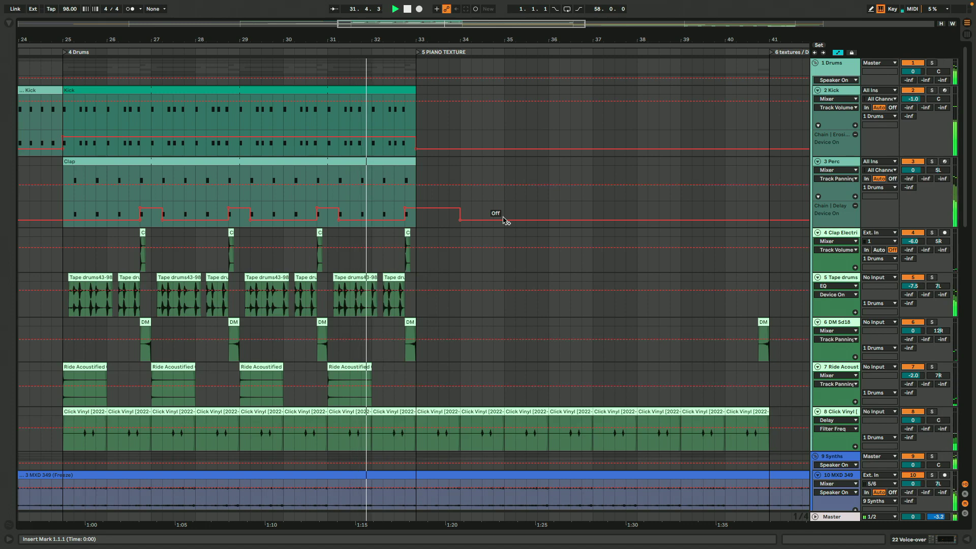
Follow the playback through the piano texture section from bar 33, examining the Click Vinyl, synth, room tone and piano clips
scroll(504, 220, "down", 3)
scroll(504, 221, "right", 5)
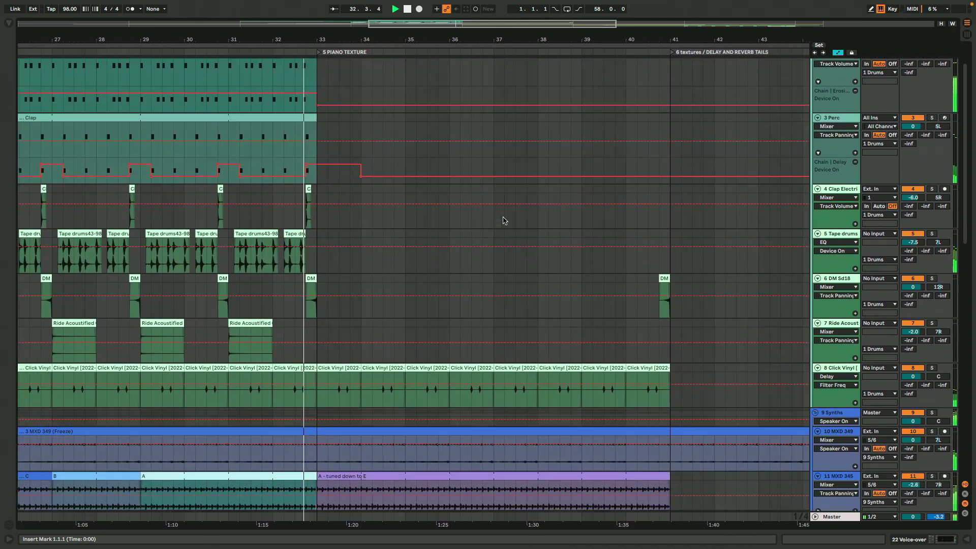
scroll(504, 220, "down", 10)
scroll(504, 220, "right", 3)
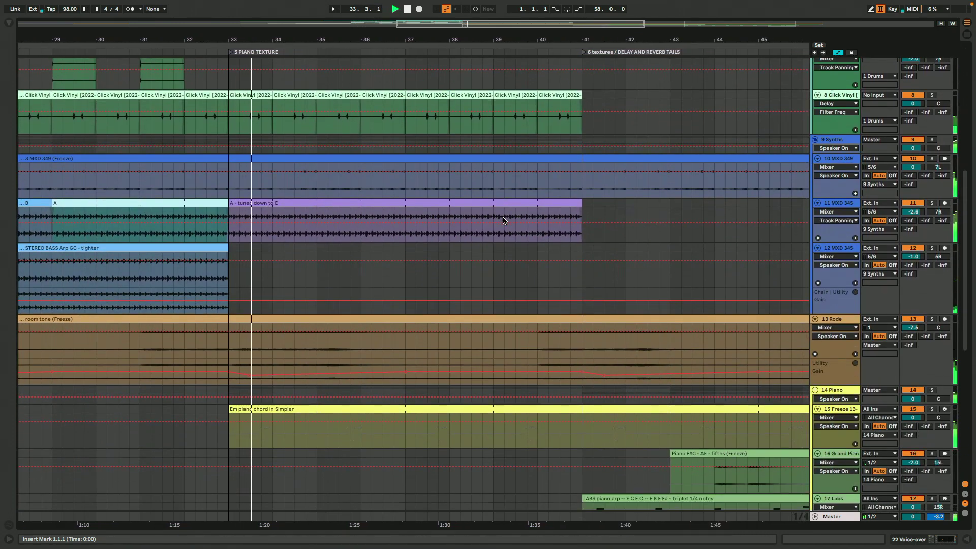
scroll(503, 220, "down", 2)
scroll(504, 221, "right", 2)
scroll(504, 220, "right", 2)
scroll(504, 220, "up", 1)
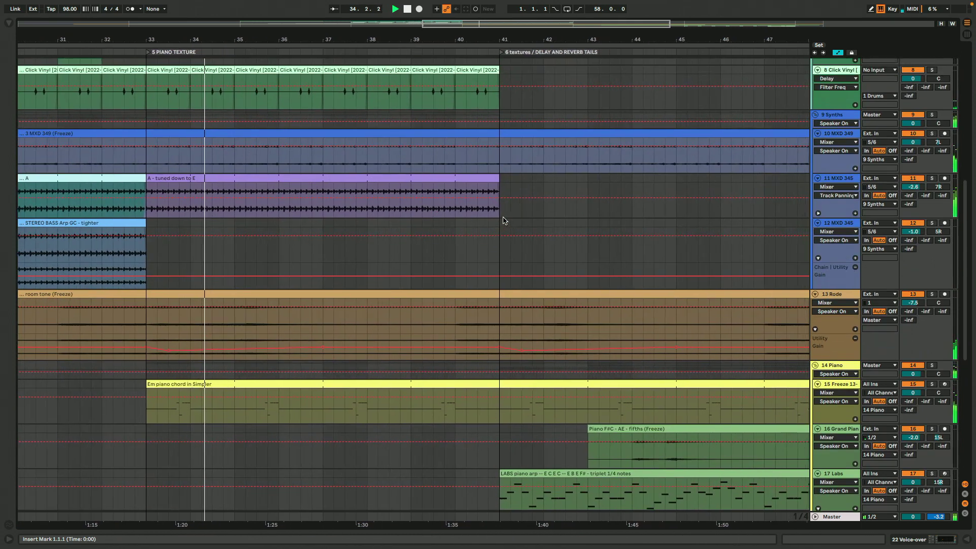
scroll(504, 220, "up", 1)
scroll(504, 220, "right", 1)
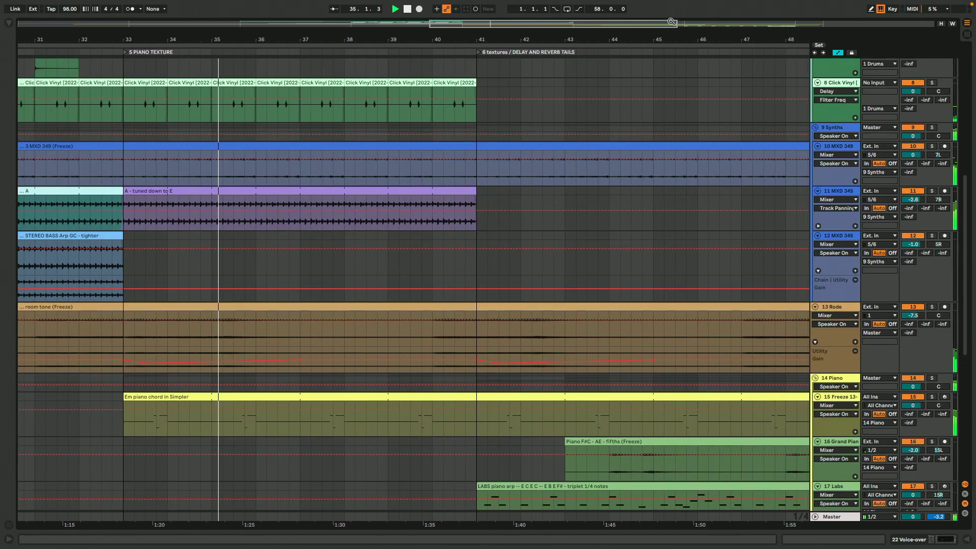
left_click_drag(671, 23, 693, 24)
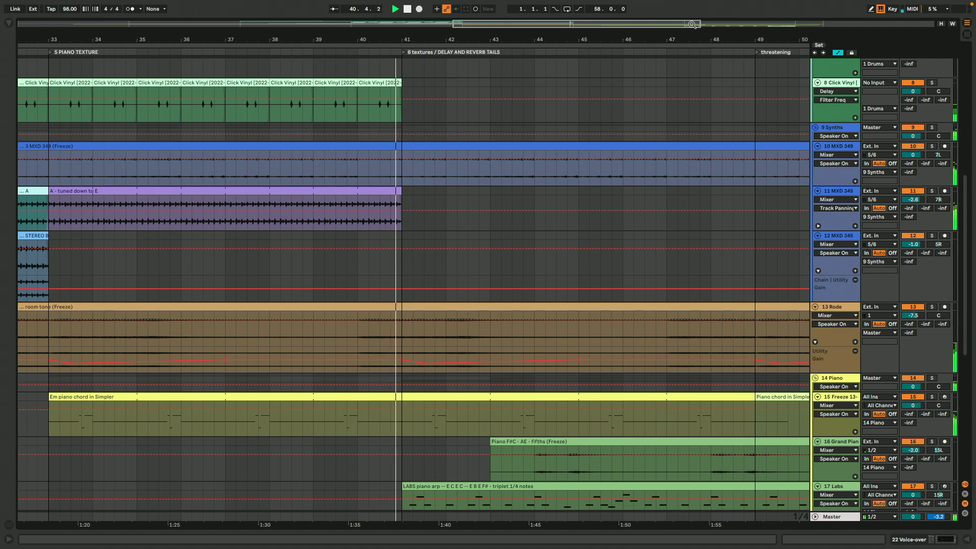
Follow the delay and reverb tails section from bar 41, examining the room tone, piano layers and the threatening clips from bar 49
scroll(669, 128, "down", 5)
scroll(669, 128, "right", 5)
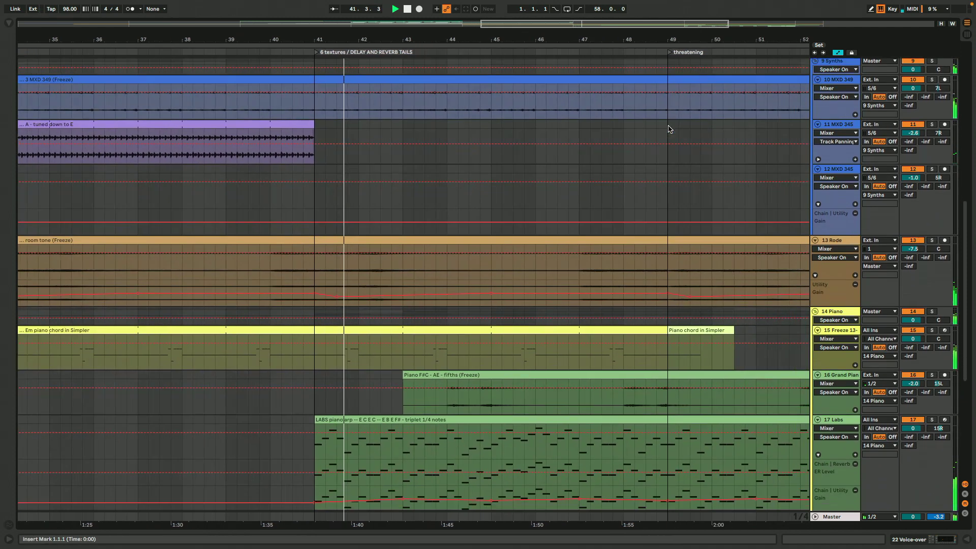
scroll(668, 127, "right", 3)
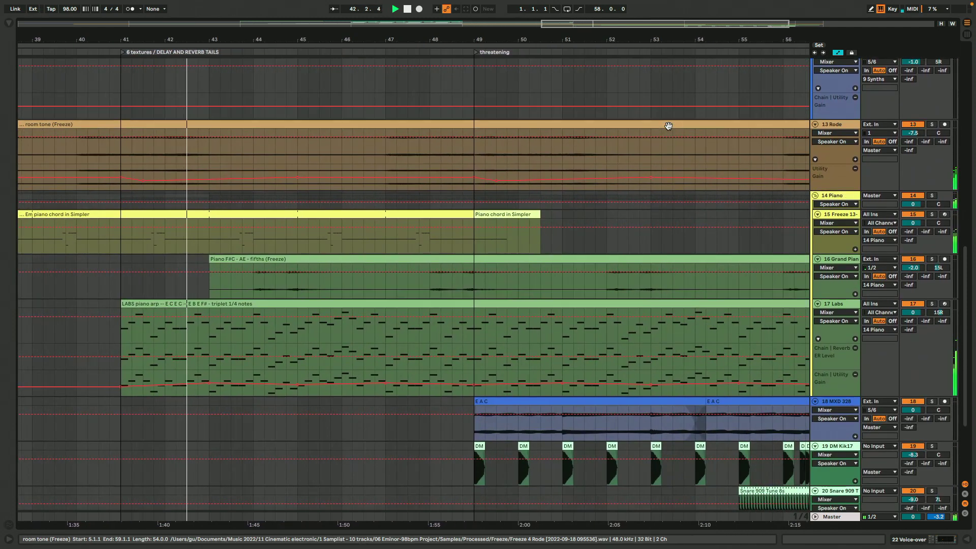
scroll(669, 127, "up", 1)
scroll(668, 128, "down", 2)
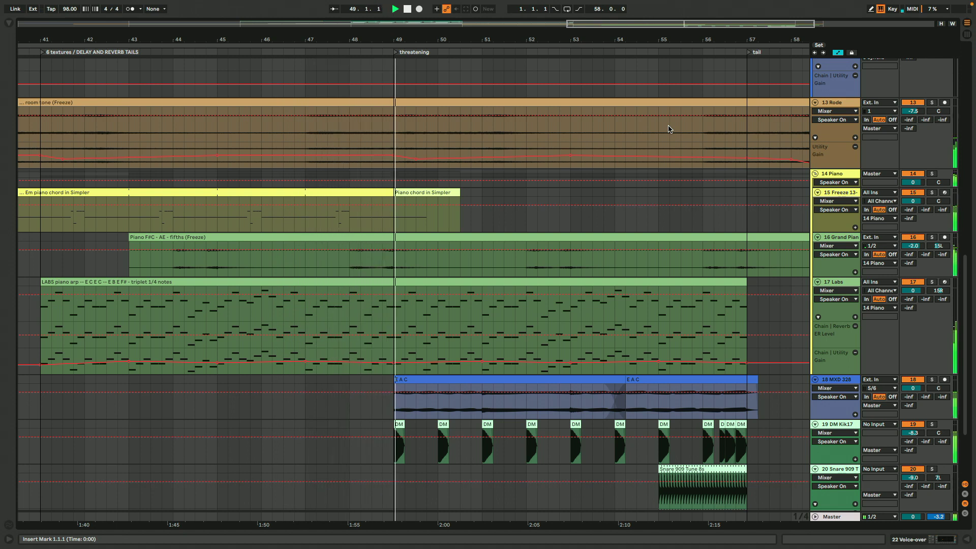
Follow the threatening section and tail to the song's end, examining tracks 18 to 21, and show the whole arrangement's length
scroll(668, 129, "down", 5)
scroll(669, 128, "right", 5)
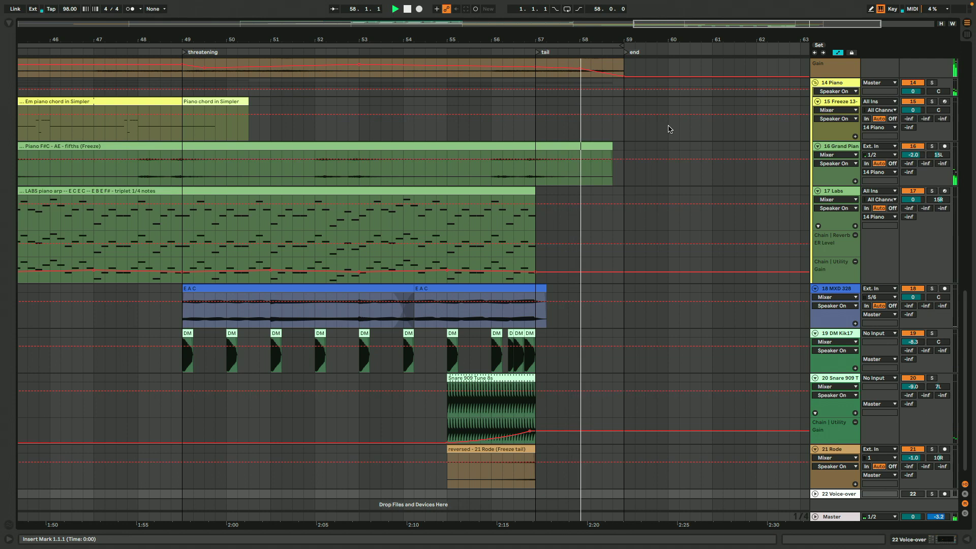
key("w")
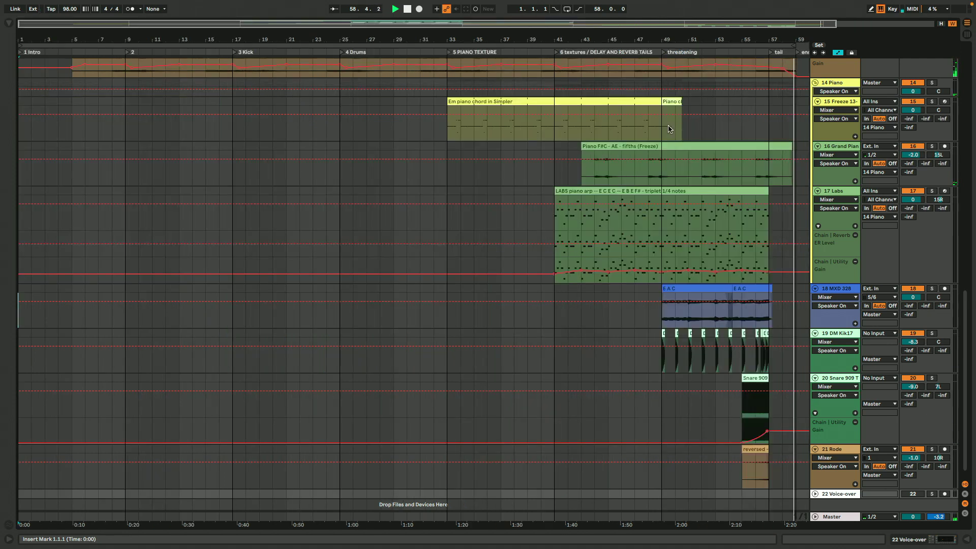